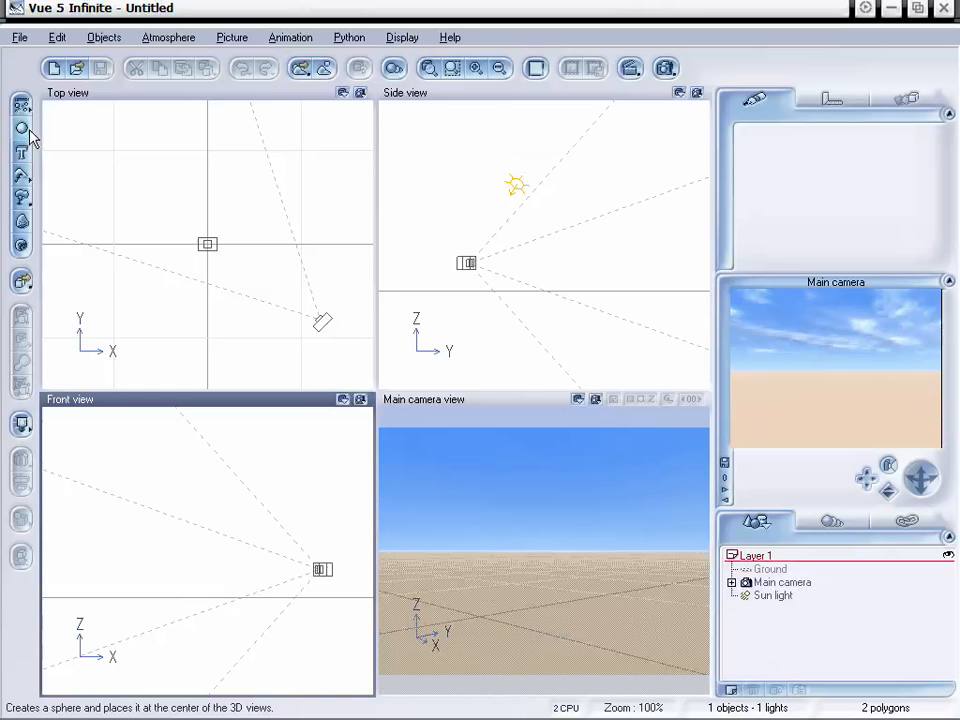
- Create a cube primitive in the scene and drop it onto the ground
{"action": "left_click_drag", "start_coordinate": [30, 138], "coordinate": [82, 144]}
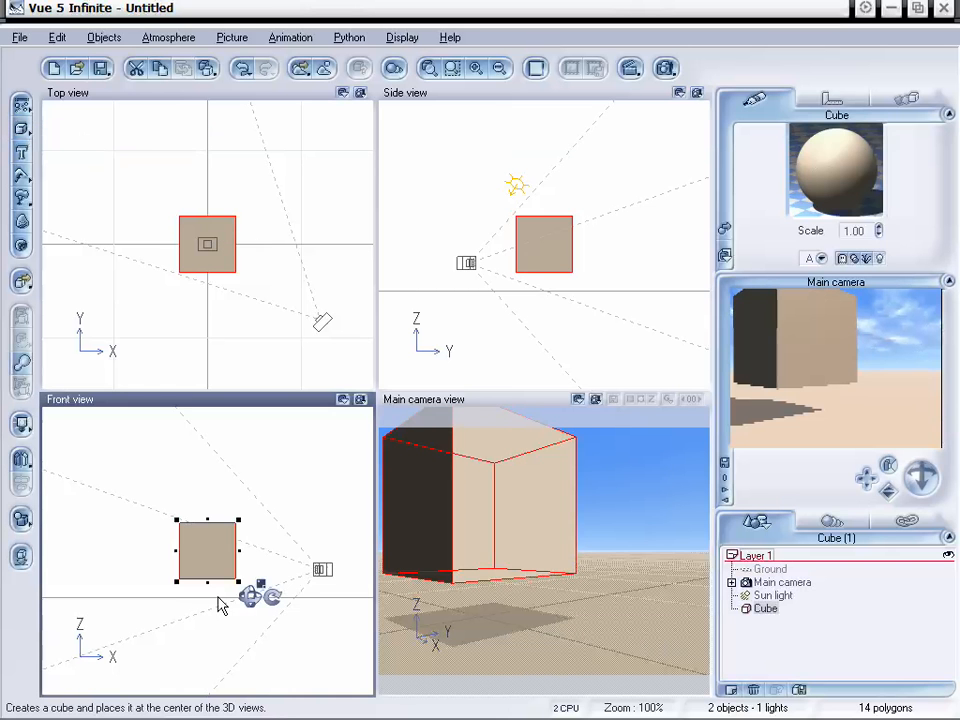
{"action": "left_click", "coordinate": [28, 562]}
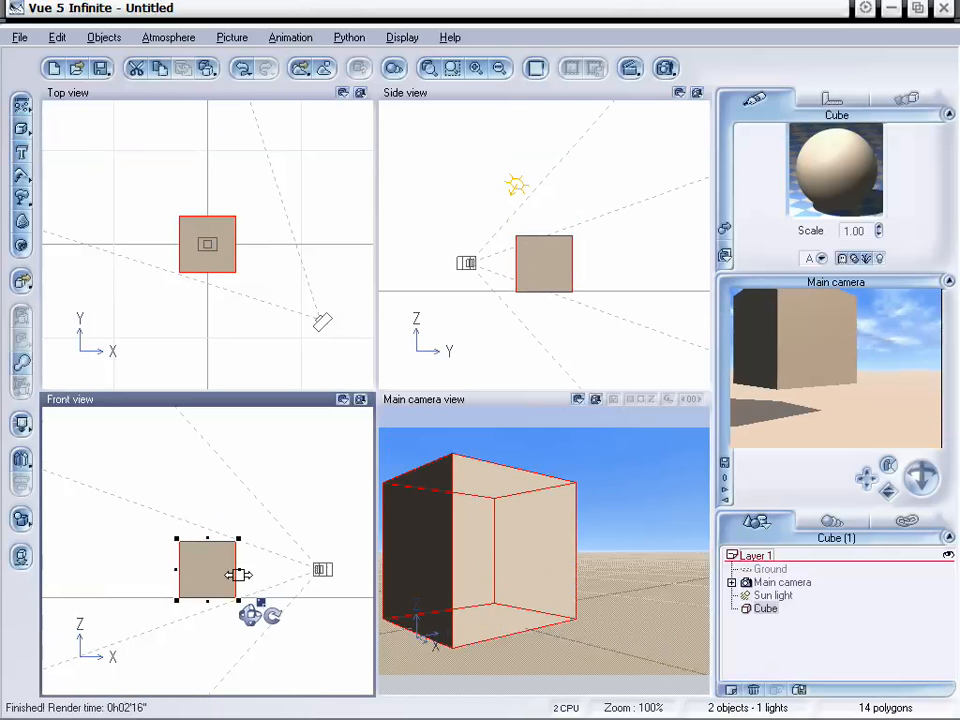
- Reshape the cube into a long, thin wall by reducing its depth, stretching its length along X and slightly lowering its height
{"action": "left_click", "coordinate": [207, 240]}
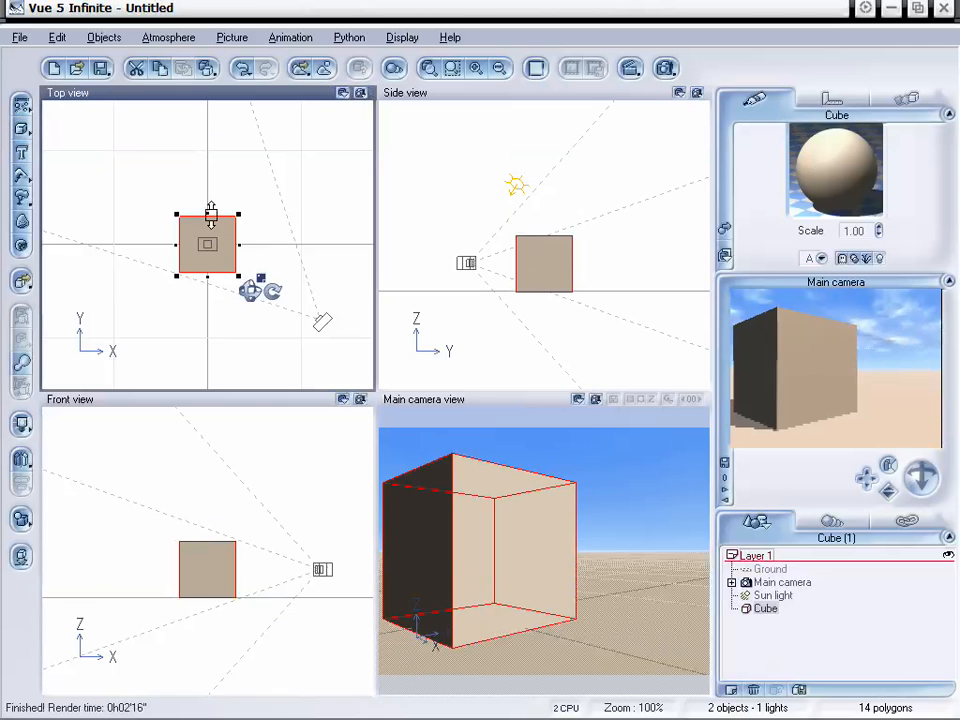
{"action": "left_click_drag", "start_coordinate": [209, 215], "coordinate": [367, 253]}
{"action": "left_click_drag", "start_coordinate": [306, 244], "coordinate": [246, 246]}
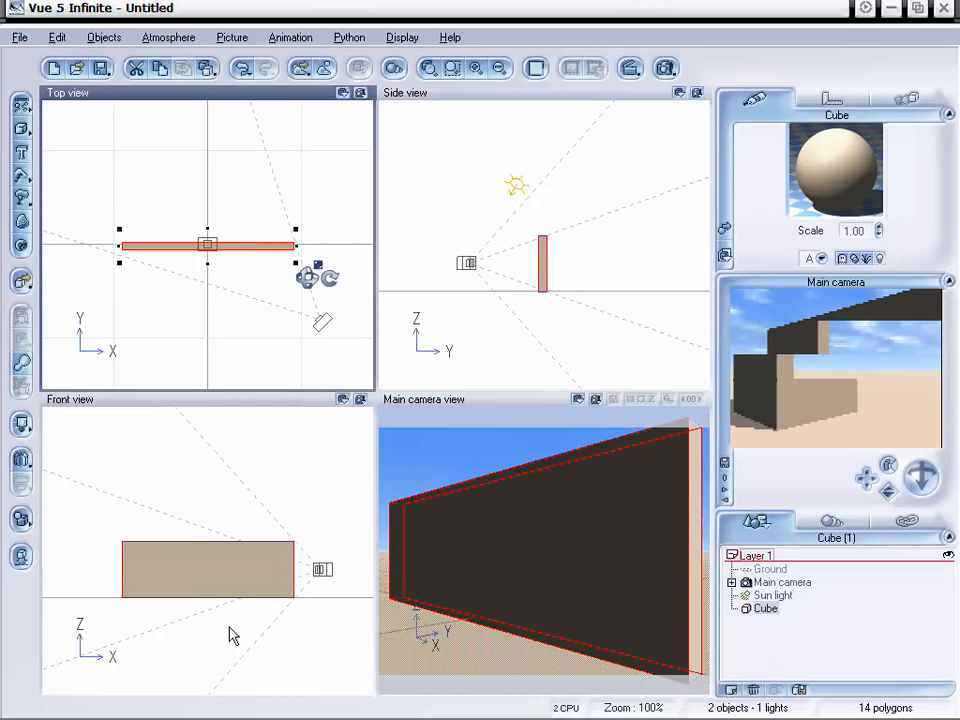
{"action": "left_click", "coordinate": [245, 577]}
{"action": "left_click_drag", "start_coordinate": [207, 538], "coordinate": [206, 543]}
- Raise and reposition the main camera so it looks down at the wall from an angle past its near end
{"action": "left_click_drag", "start_coordinate": [885, 489], "coordinate": [928, 466]}
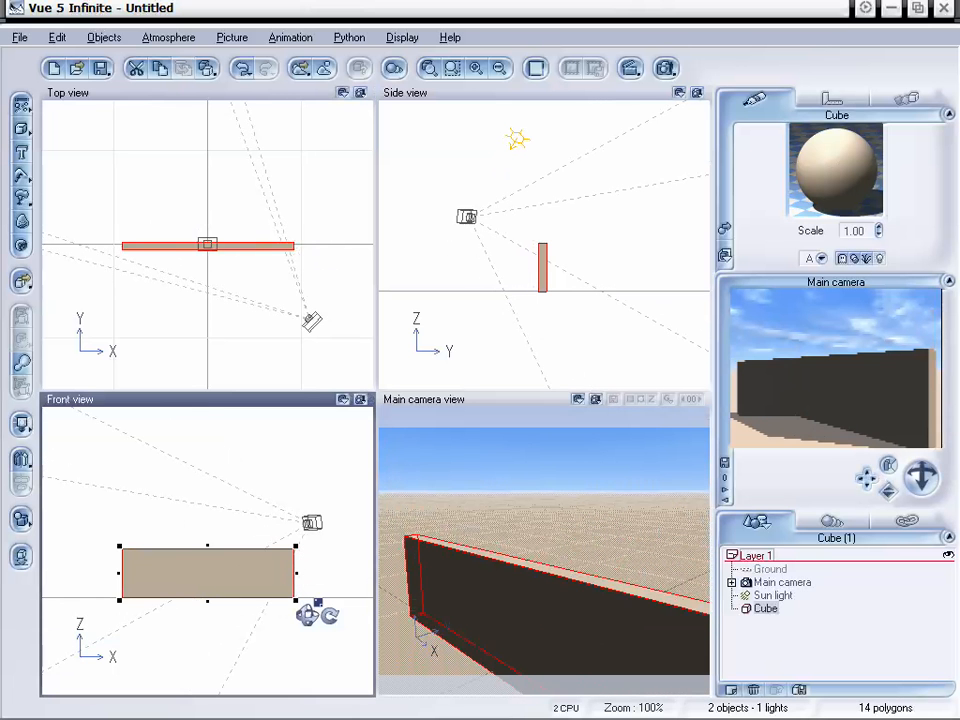
{"action": "left_click_drag", "start_coordinate": [867, 477], "coordinate": [867, 477]}
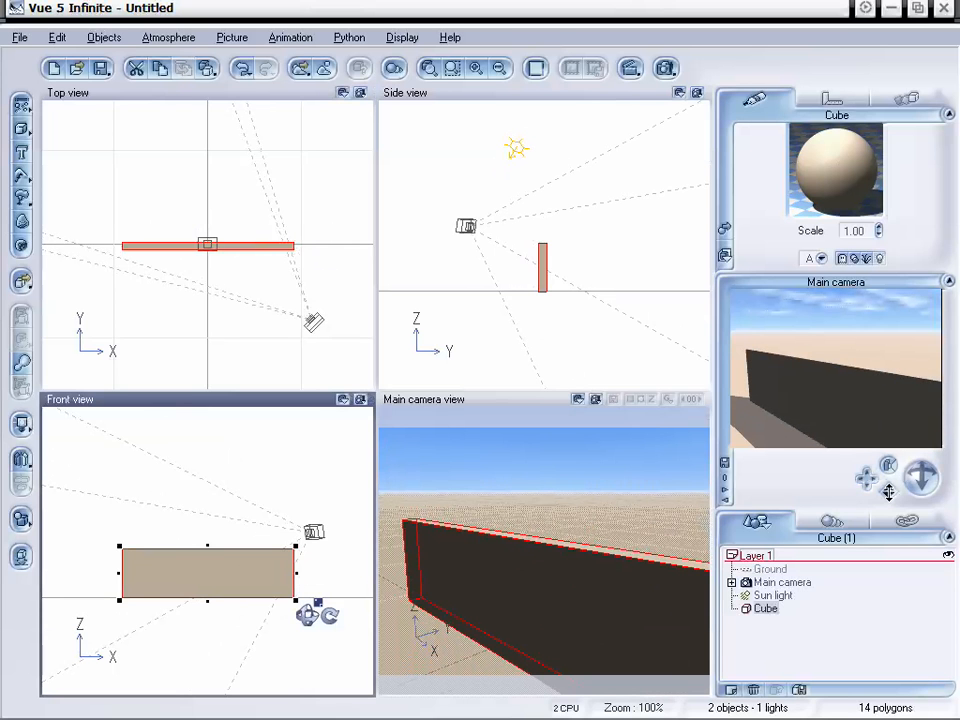
{"action": "left_click_drag", "start_coordinate": [888, 491], "coordinate": [888, 493]}
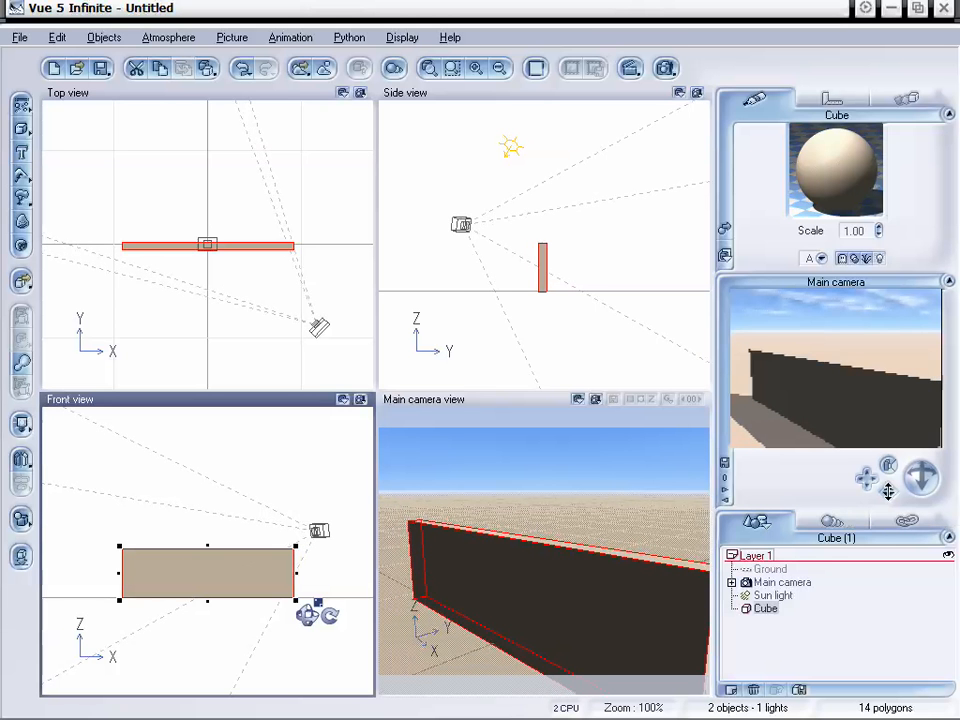
{"action": "left_click_drag", "start_coordinate": [888, 493], "coordinate": [921, 479]}
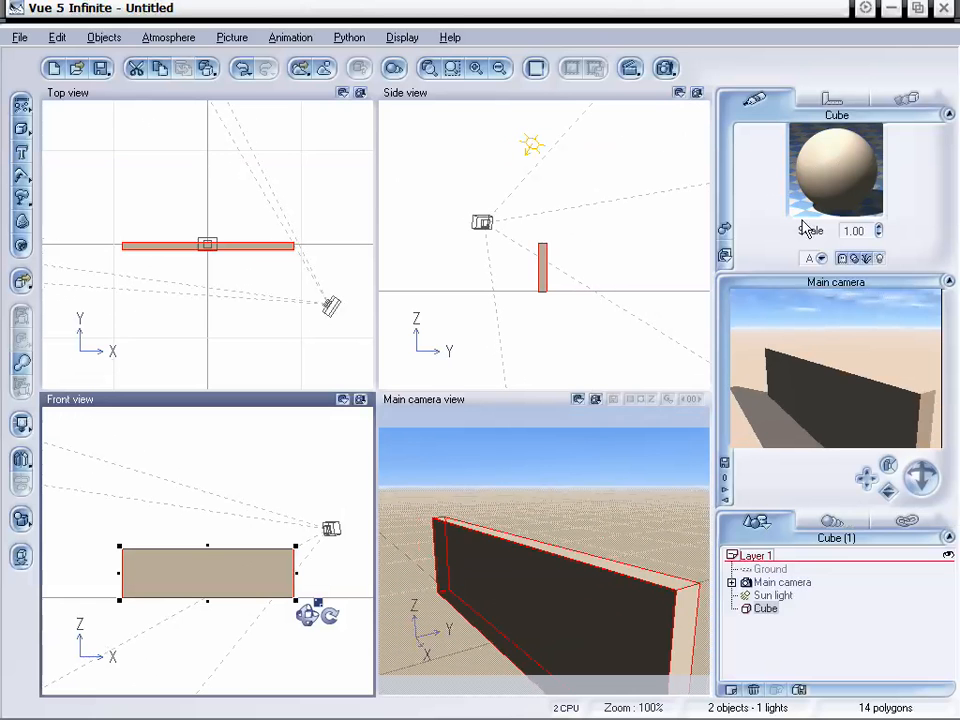
- Apply the Paved Road material from the Tiles collection to the wall at a scale of 0.20
{"action": "double_click", "coordinate": [825, 172]}
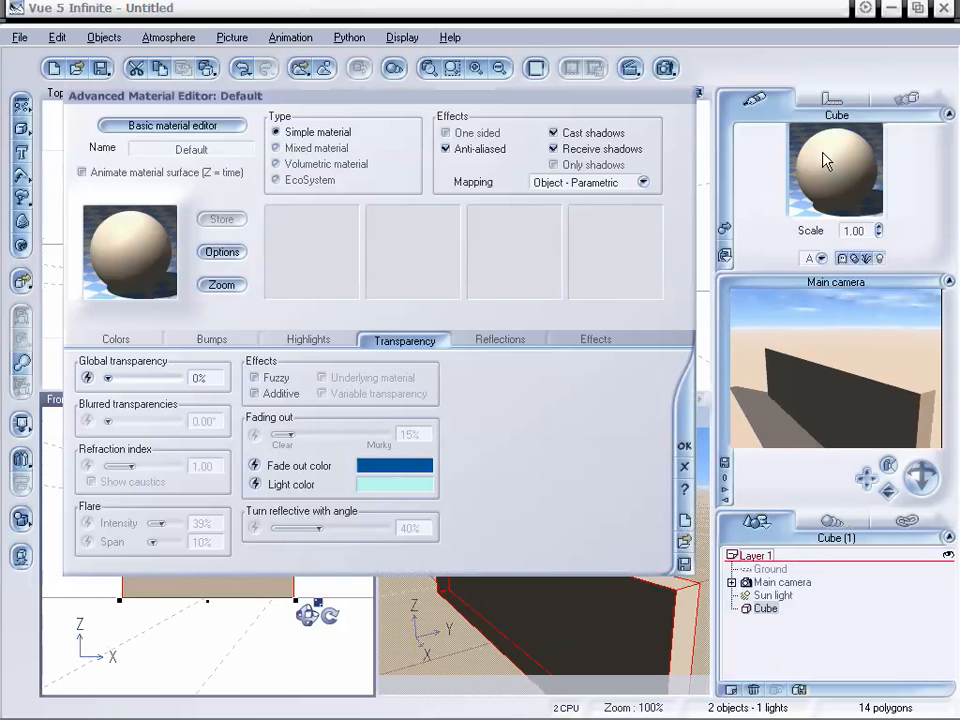
{"action": "double_click", "coordinate": [117, 240]}
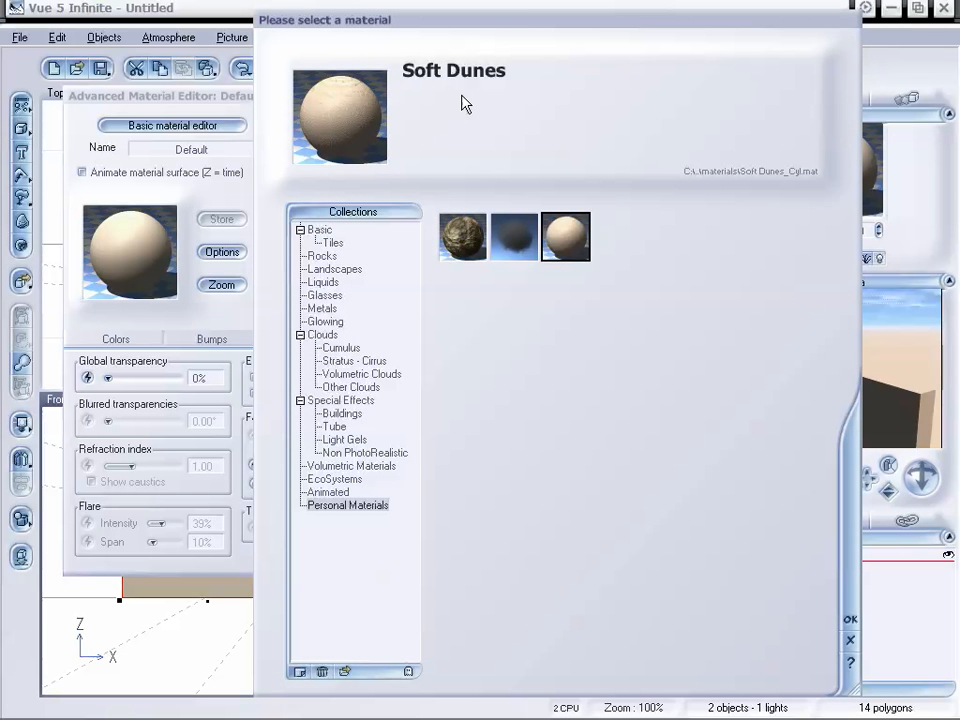
{"action": "left_click_drag", "start_coordinate": [513, 33], "coordinate": [517, 26]}
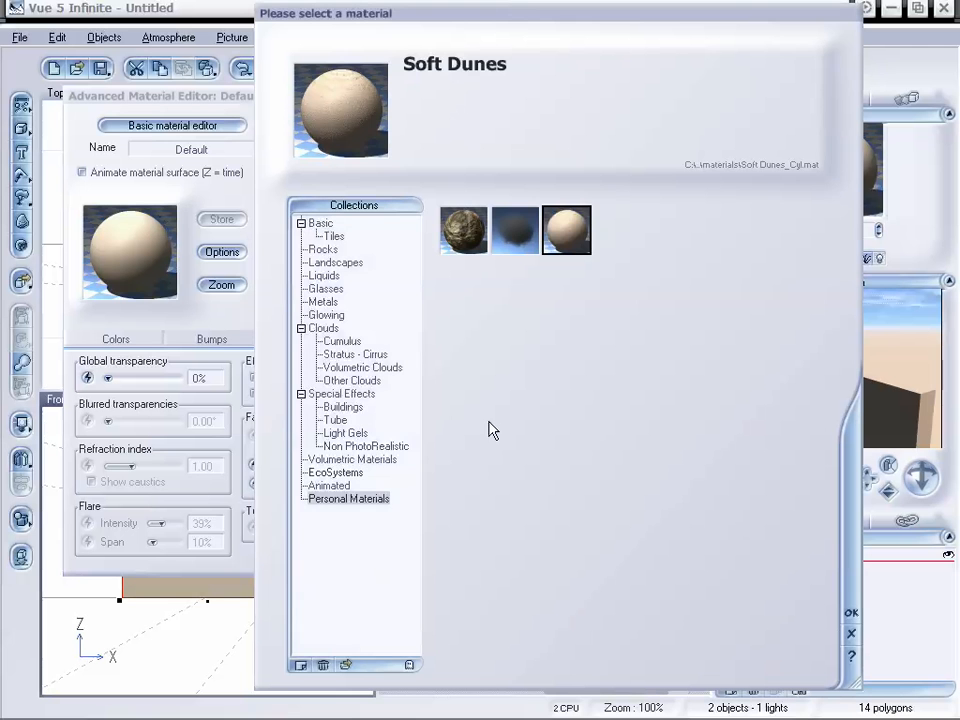
{"action": "left_click", "coordinate": [330, 236]}
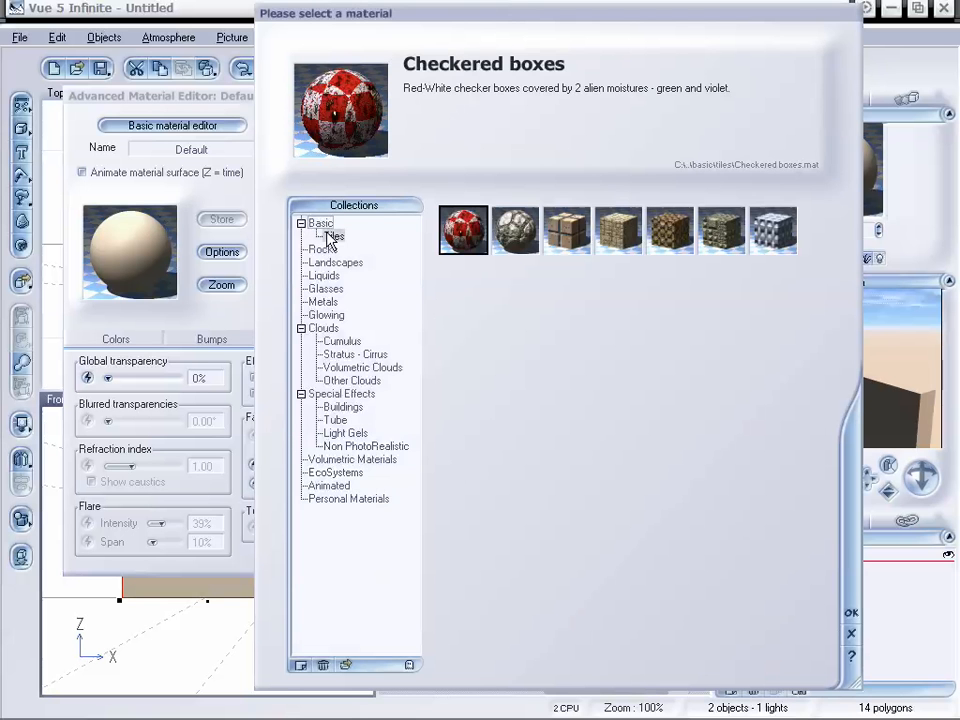
{"action": "left_click", "coordinate": [515, 231]}
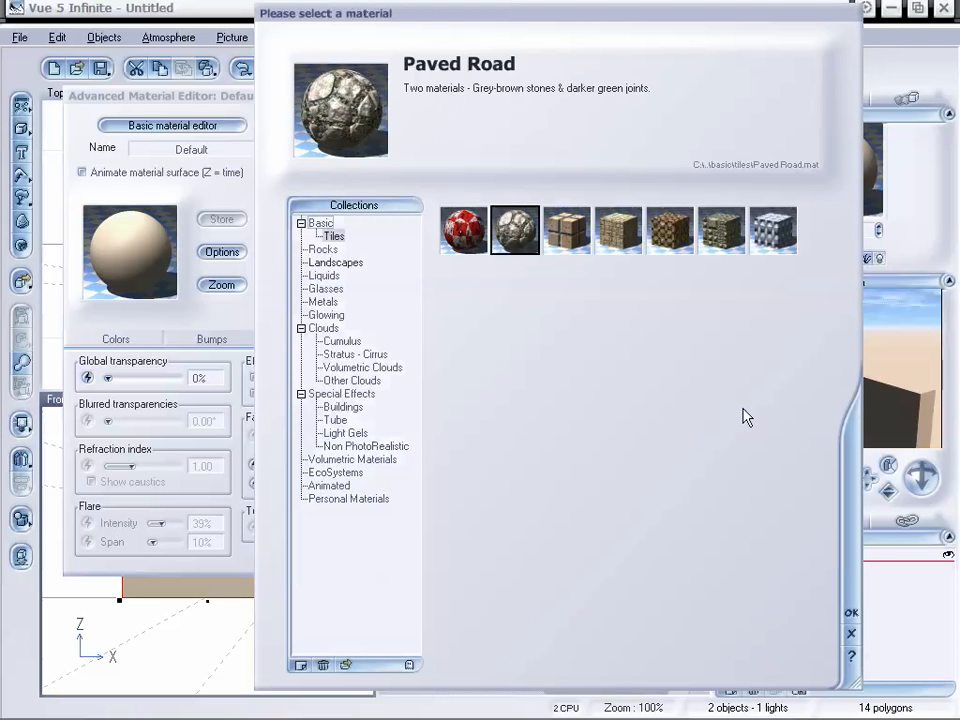
{"action": "left_click", "coordinate": [850, 614]}
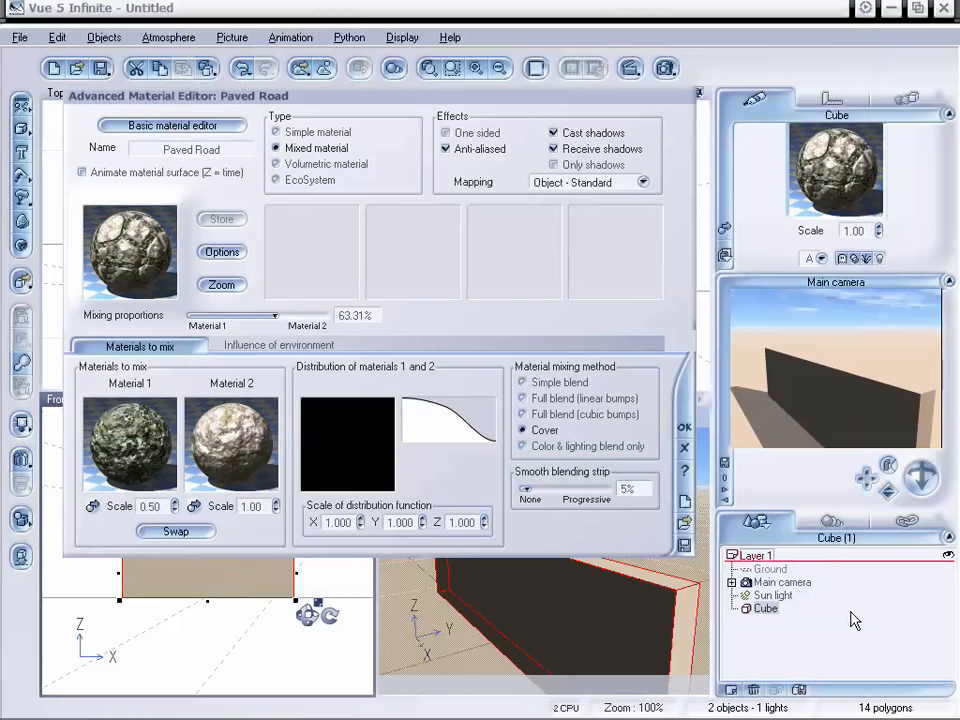
{"action": "left_click", "coordinate": [685, 429]}
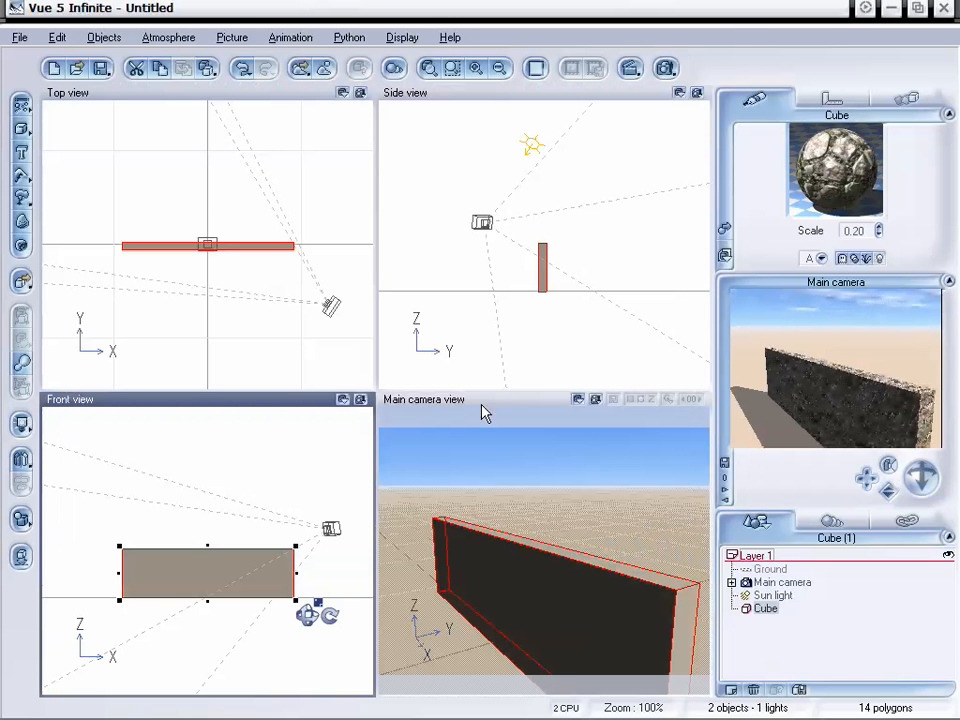
- Pull the main camera back and move the sun light behind the camera so it lights the wall's dark front face
{"action": "left_click_drag", "start_coordinate": [886, 494], "coordinate": [886, 512]}
{"action": "left_click", "coordinate": [512, 133]}
{"action": "left_click", "coordinate": [512, 137]}
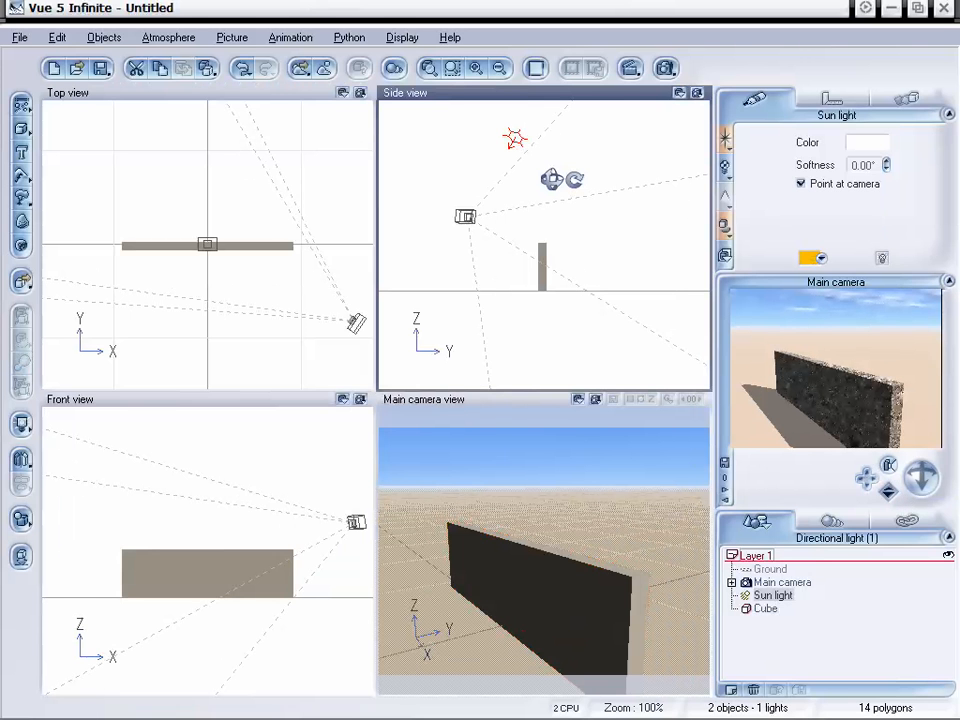
{"action": "left_click_drag", "start_coordinate": [888, 491], "coordinate": [886, 540]}
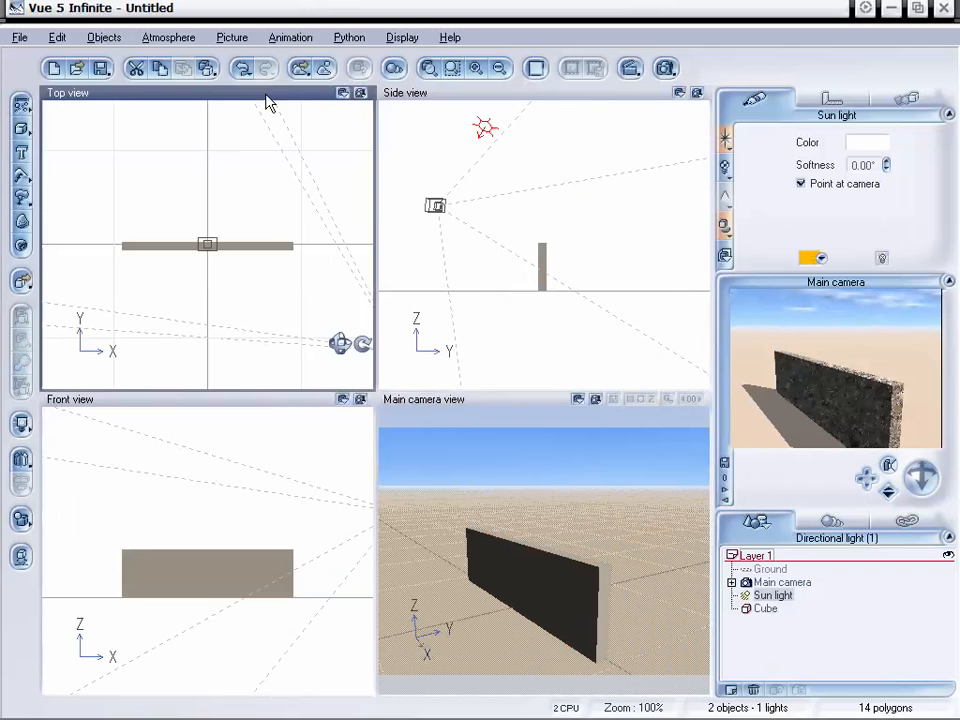
{"action": "right_click_drag", "start_coordinate": [303, 305], "coordinate": [174, 203]}
{"action": "left_click_drag", "start_coordinate": [354, 202], "coordinate": [279, 319]}
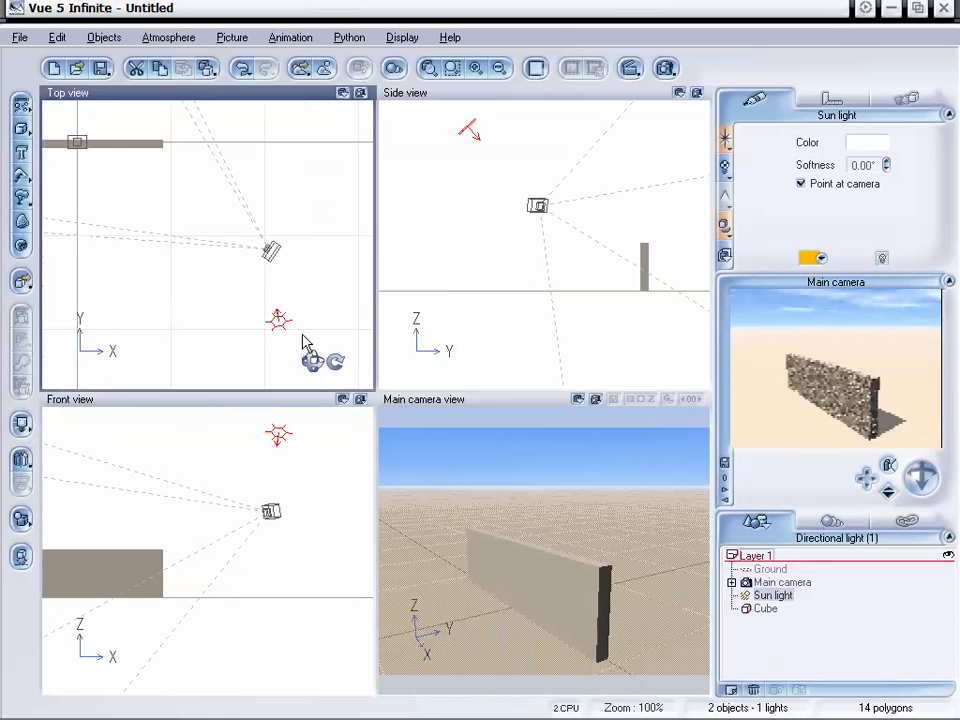
- Bring the main camera low and close to the wall's front face and render the main camera view
{"action": "left_click_drag", "start_coordinate": [888, 492], "coordinate": [932, 473]}
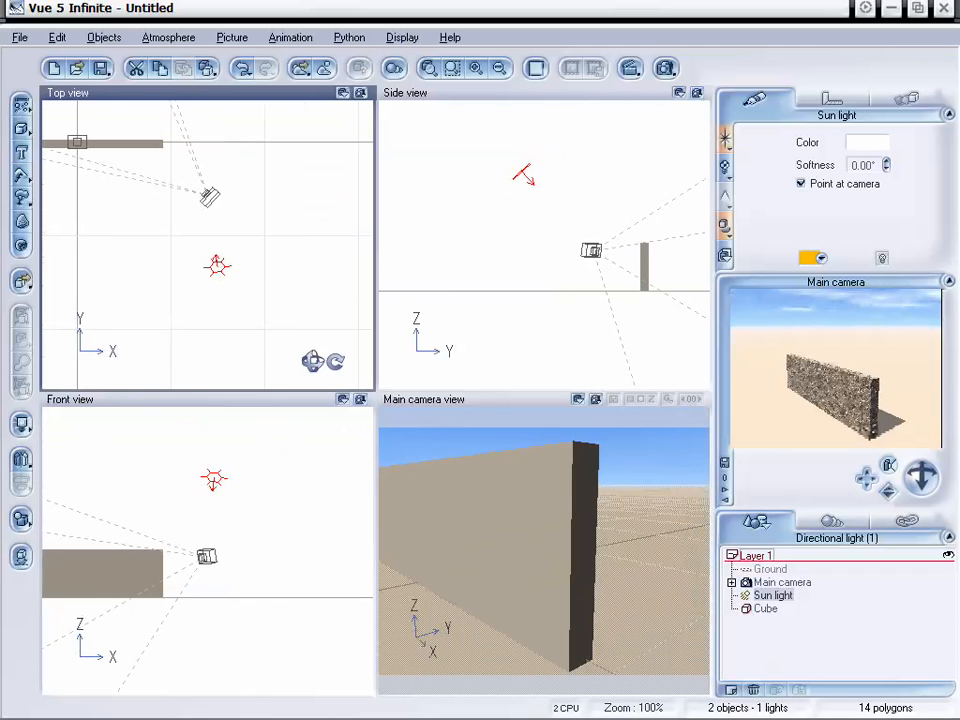
{"action": "mouse_move", "coordinate": [867, 478]}
{"action": "left_mouse_down"}
{"action": "mouse_move", "coordinate": [852, 478]}
{"action": "mouse_move", "coordinate": [861, 478]}
{"action": "left_mouse_up"}
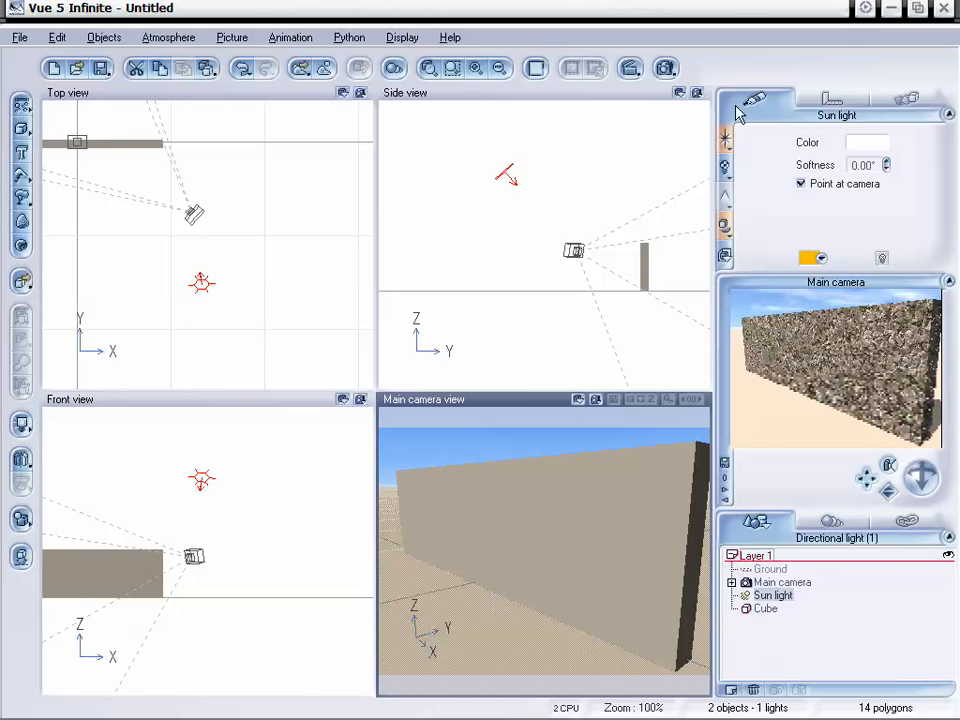
{"action": "left_click", "coordinate": [665, 68]}
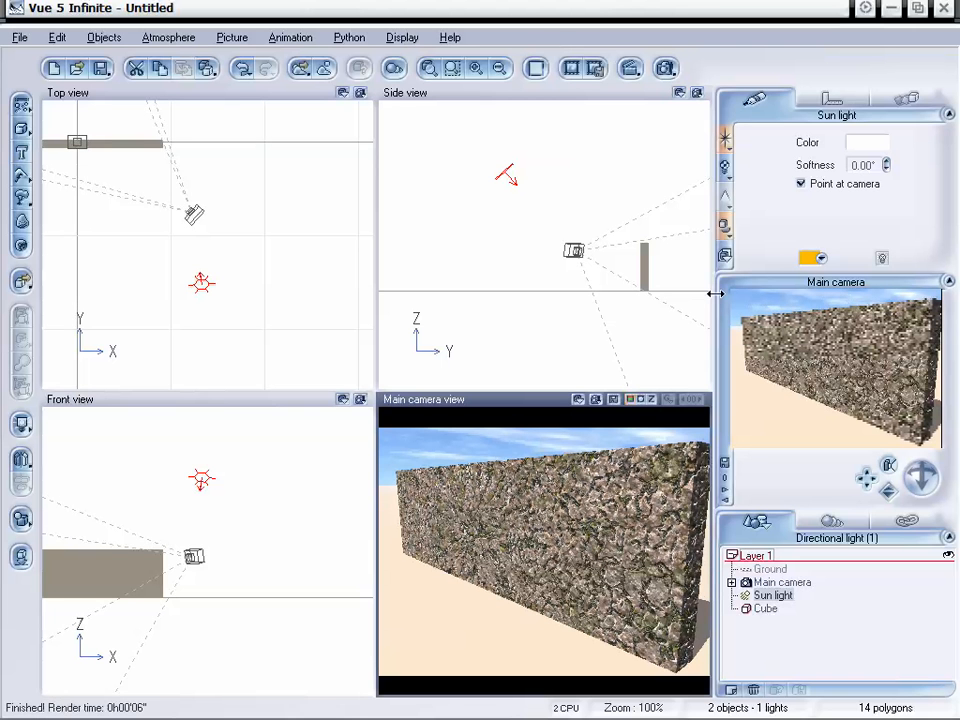
- Raise the main camera above the wall's upper edge, tilt it down and deselect the sun light
{"action": "mouse_move", "coordinate": [866, 477]}
{"action": "left_mouse_down"}
{"action": "mouse_move", "coordinate": [866, 455]}
{"action": "mouse_move", "coordinate": [855, 478]}
{"action": "left_mouse_up"}
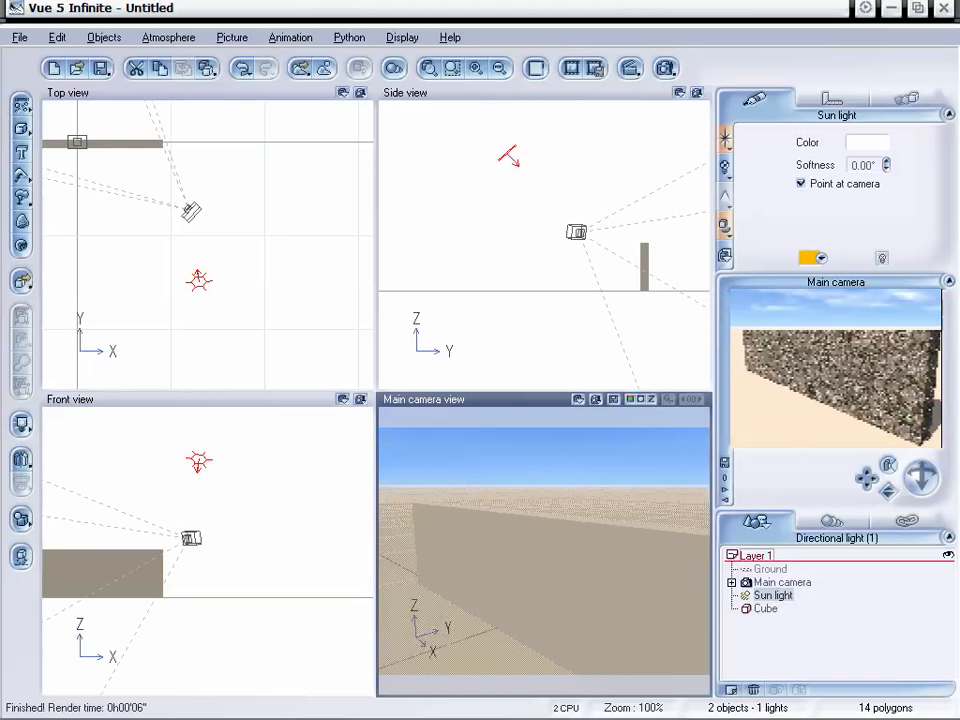
{"action": "left_click_drag", "start_coordinate": [920, 477], "coordinate": [876, 479]}
{"action": "left_click", "coordinate": [834, 624]}
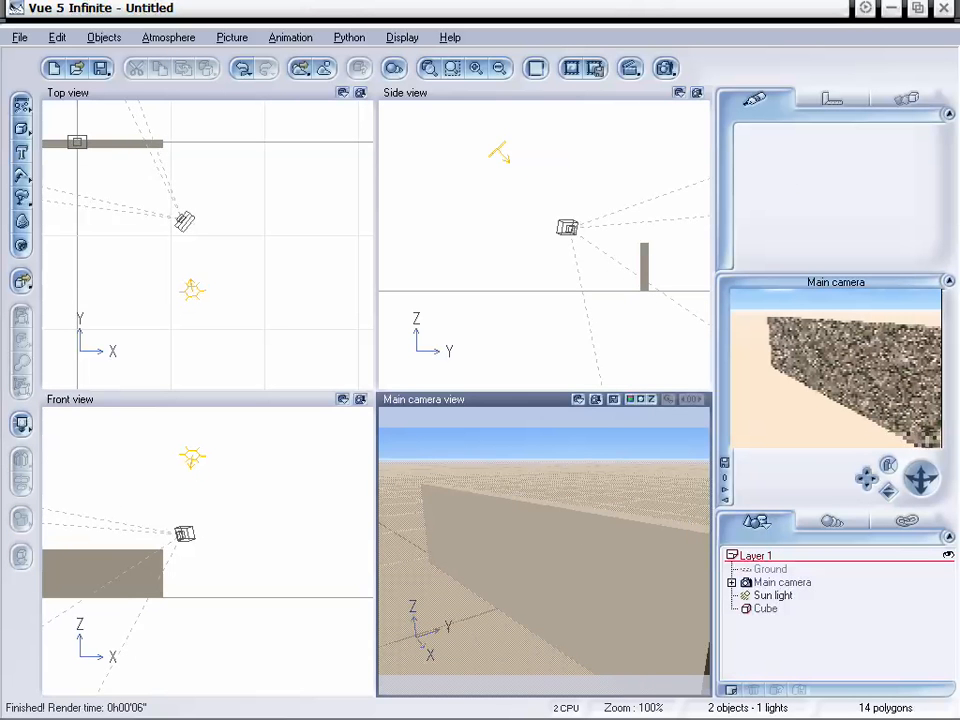
- Thicken the wall along Y in the top view and adjust the main camera to look down on its upper surface
{"action": "left_click", "coordinate": [113, 148]}
{"action": "left_click", "coordinate": [118, 150]}
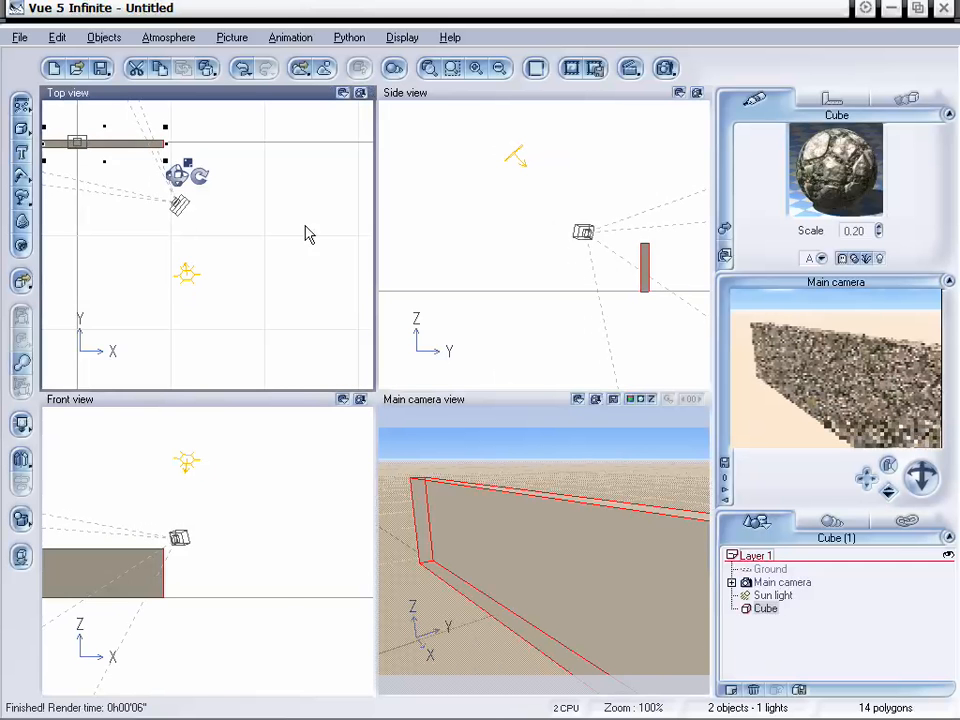
{"action": "right_click_drag", "start_coordinate": [197, 250], "coordinate": [324, 285]}
{"action": "left_click_drag", "start_coordinate": [203, 176], "coordinate": [207, 150]}
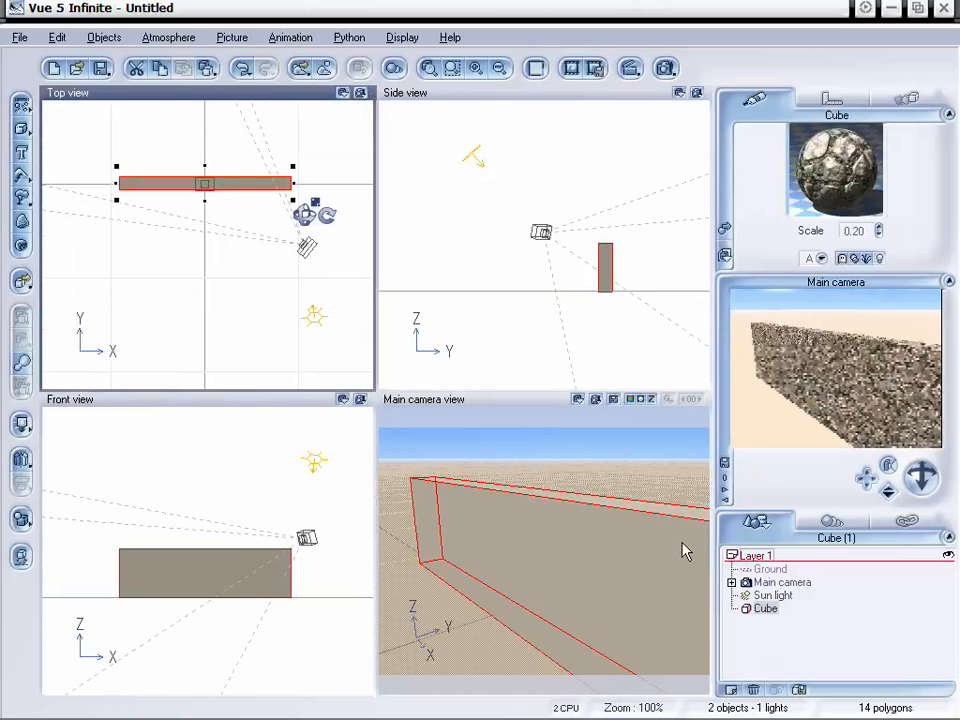
{"action": "left_click_drag", "start_coordinate": [867, 474], "coordinate": [867, 469]}
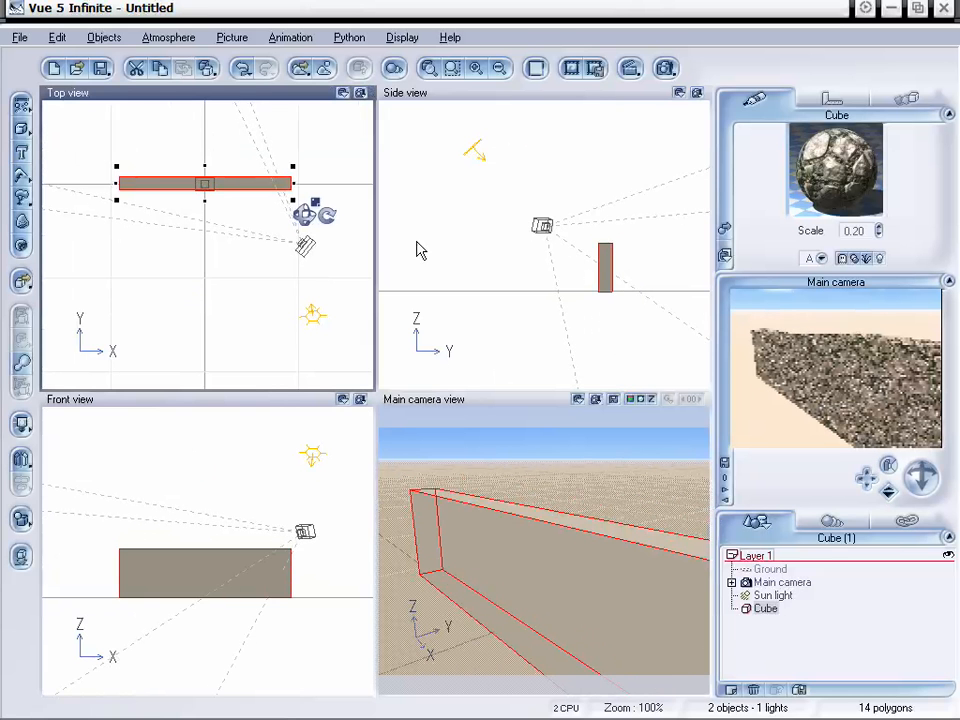
{"action": "left_click_drag", "start_coordinate": [923, 477], "coordinate": [868, 470]}
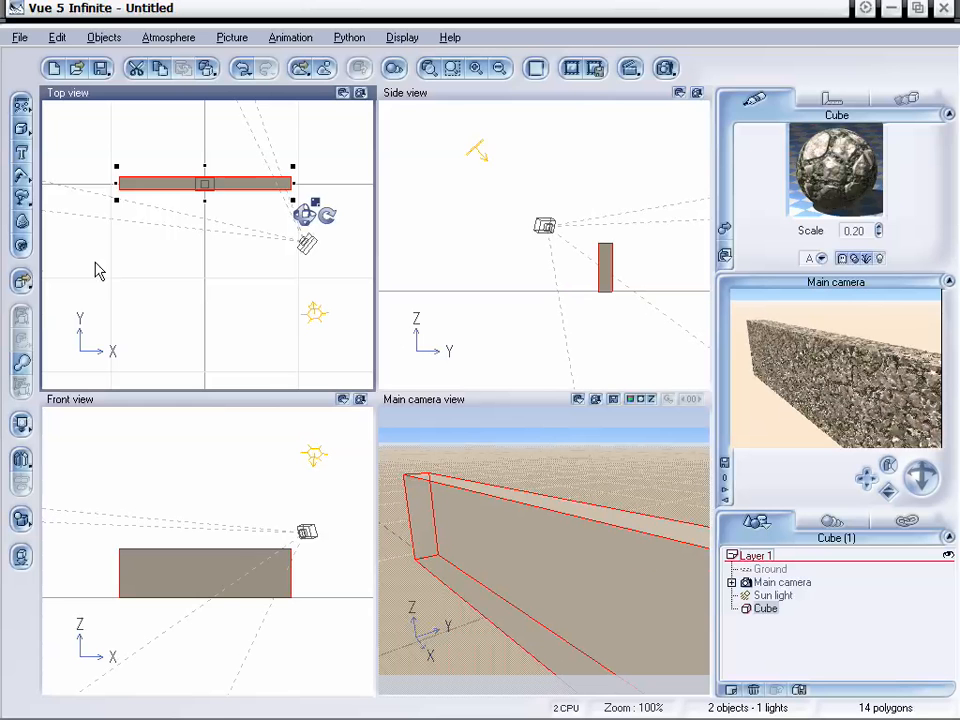
- Add an Aralia from the Plants collection and reframe the main camera to show it in front of the wall
{"action": "right_click", "coordinate": [22, 200]}
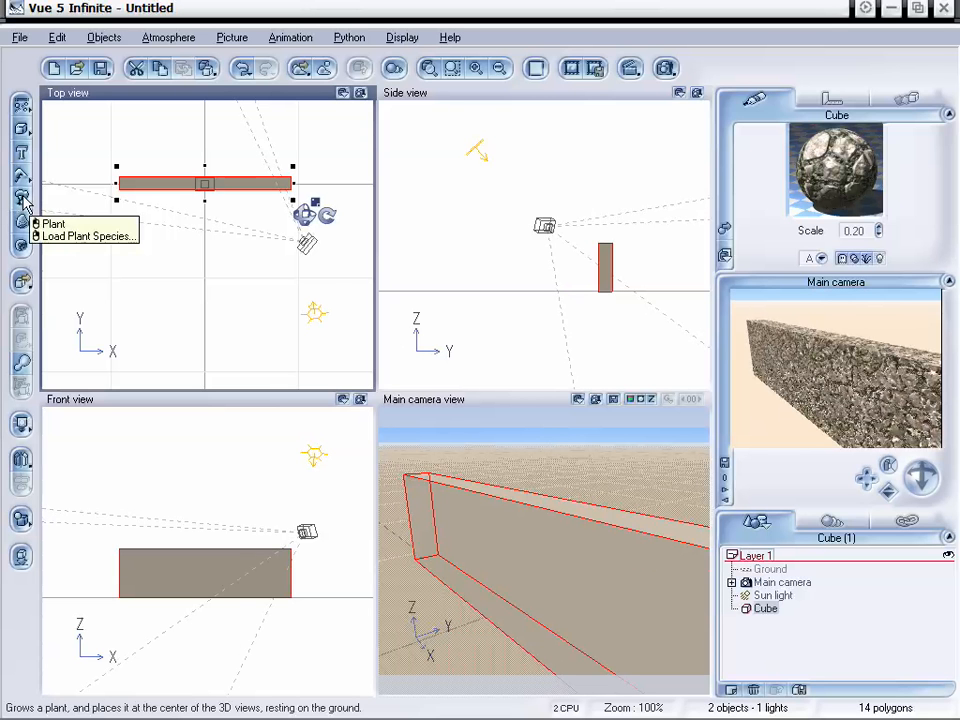
{"action": "right_click", "coordinate": [24, 198]}
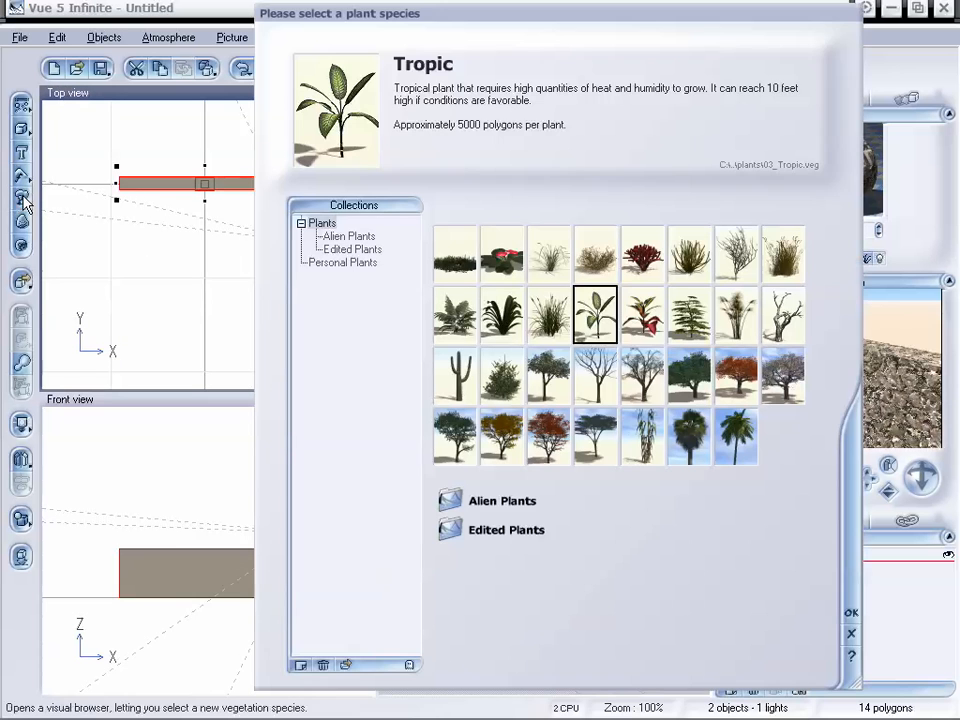
{"action": "left_click_drag", "start_coordinate": [465, 30], "coordinate": [404, 32]}
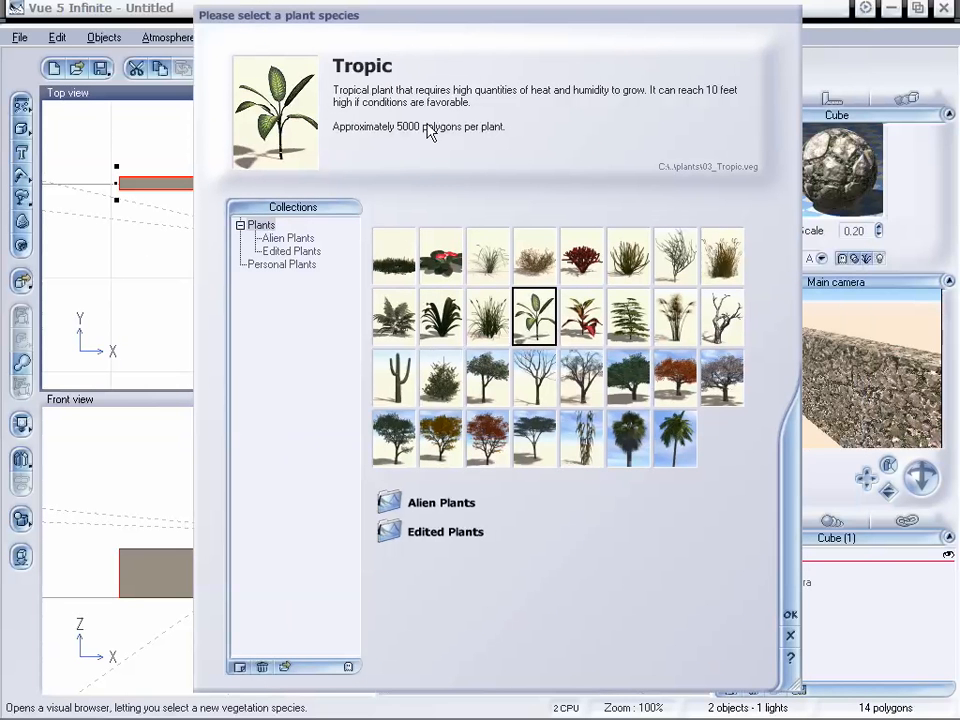
{"action": "left_click", "coordinate": [472, 317]}
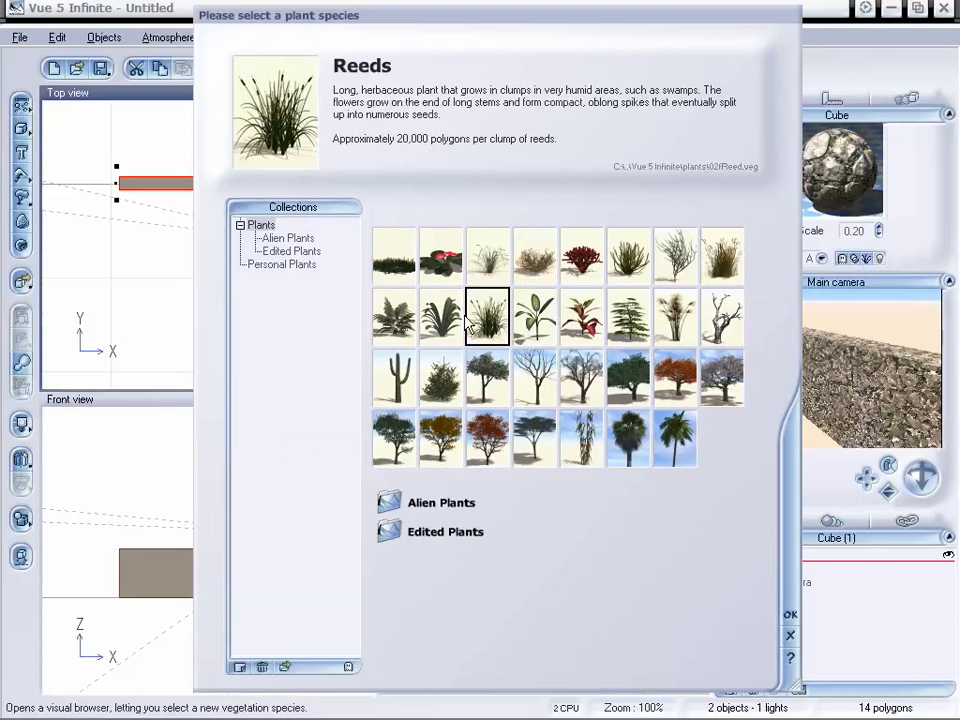
{"action": "left_click", "coordinate": [428, 320]}
{"action": "left_click", "coordinate": [405, 280]}
{"action": "left_click", "coordinate": [521, 276]}
{"action": "left_click", "coordinate": [641, 337]}
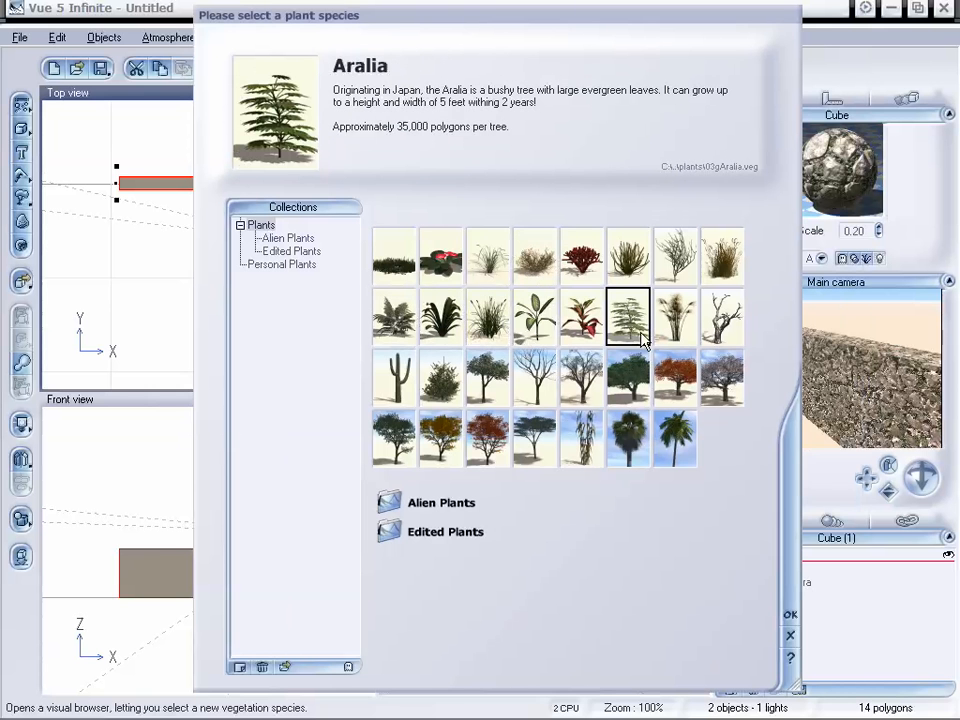
{"action": "mouse_move", "coordinate": [467, 6]}
{"action": "left_mouse_down"}
{"action": "mouse_move", "coordinate": [454, 30]}
{"action": "mouse_move", "coordinate": [458, 10]}
{"action": "left_mouse_up"}
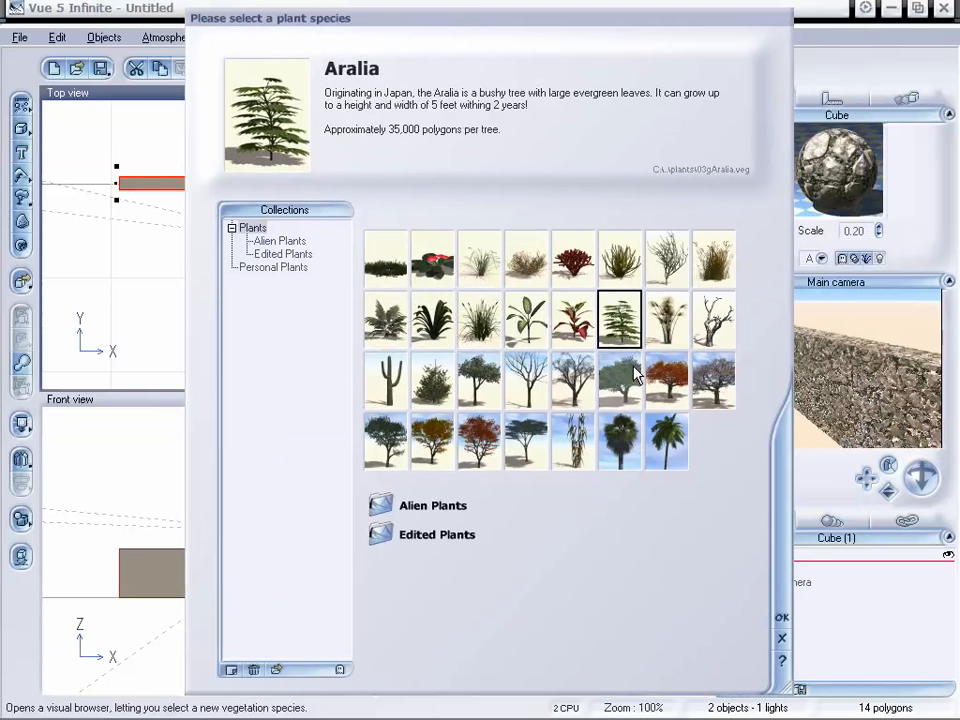
{"action": "left_click", "coordinate": [784, 617]}
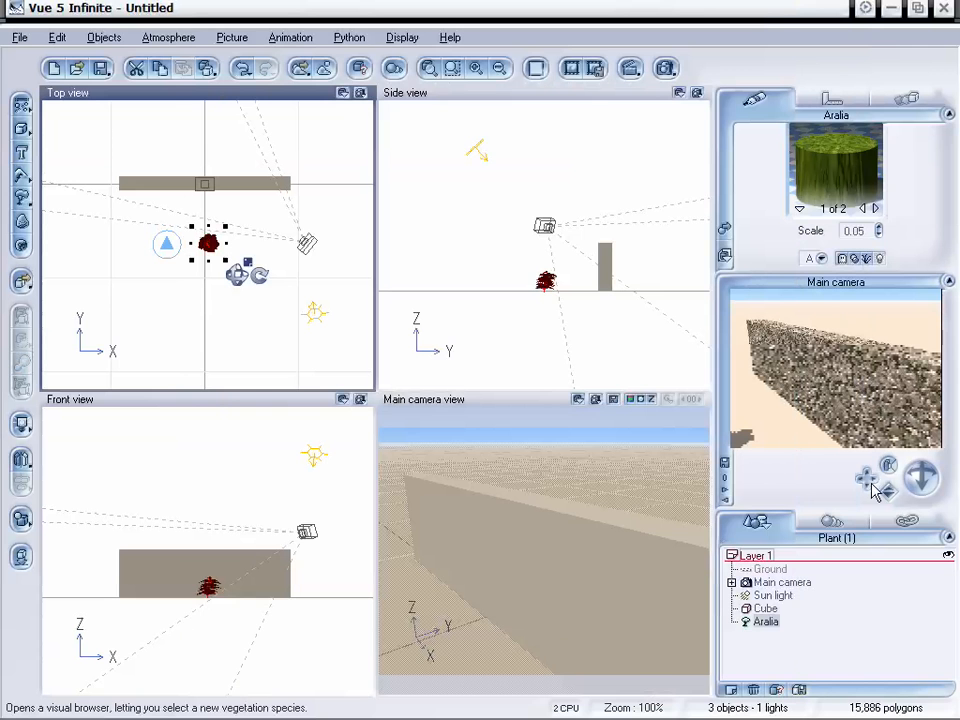
{"action": "left_click_drag", "start_coordinate": [866, 478], "coordinate": [866, 472]}
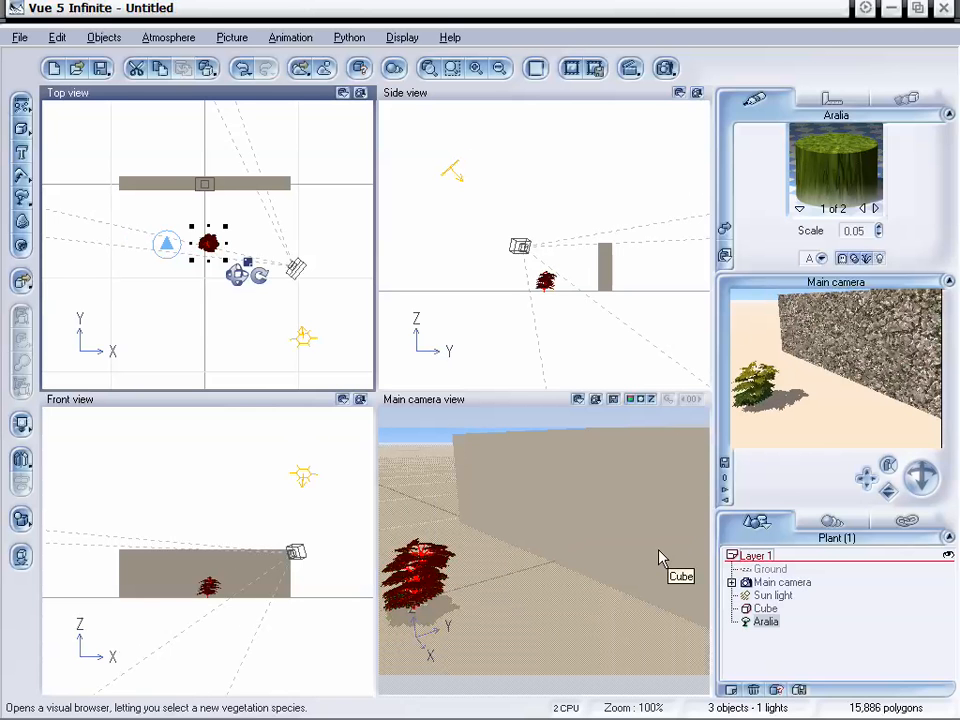
- Open the Aralia in the Plant Editor and set the trunk and branches' Droop to +83
{"action": "double_click", "coordinate": [418, 562]}
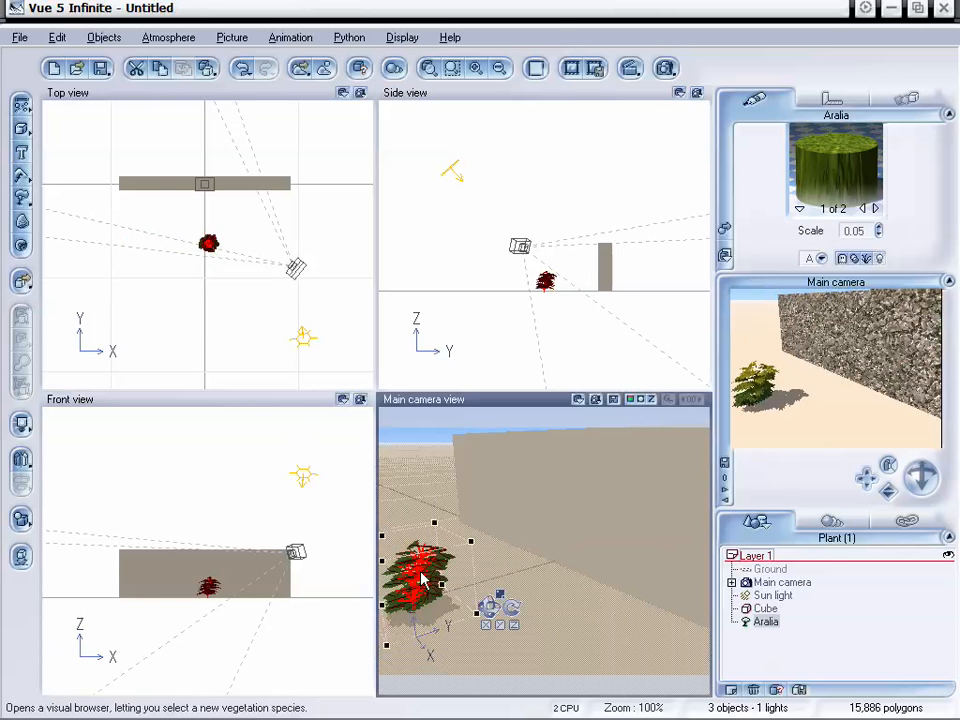
{"action": "left_click_drag", "start_coordinate": [510, 193], "coordinate": [511, 147]}
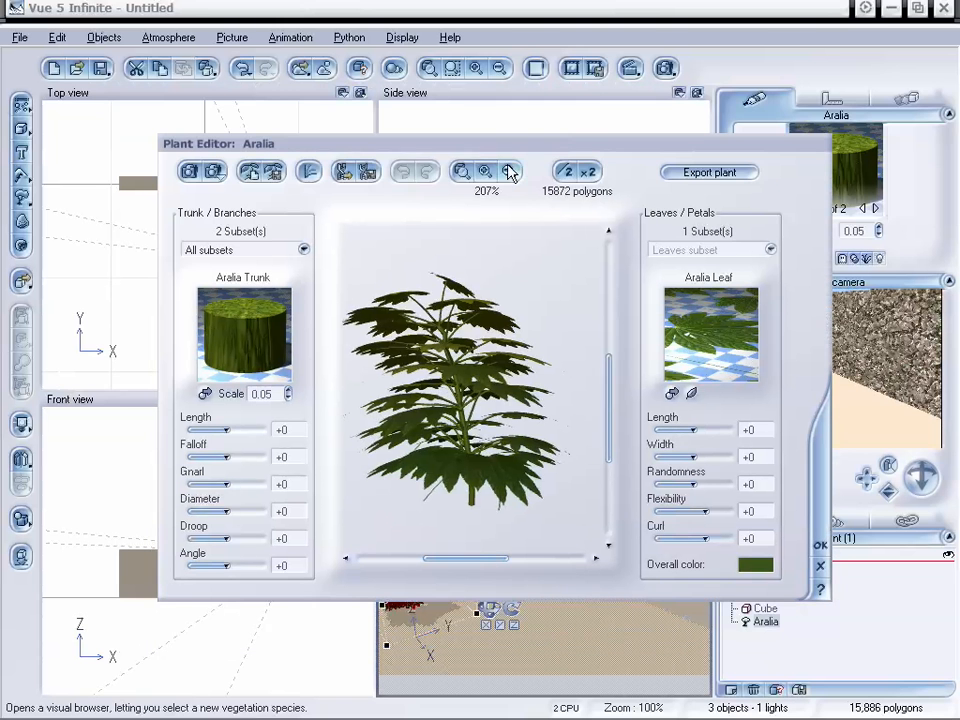
{"action": "left_click_drag", "start_coordinate": [612, 392], "coordinate": [604, 449]}
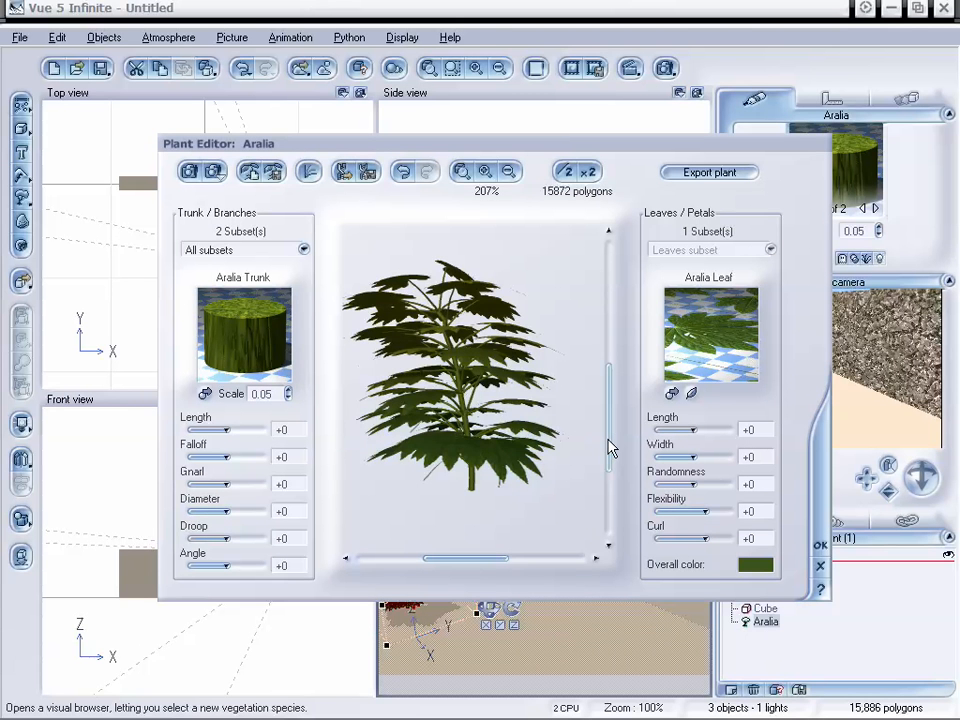
{"action": "left_click", "coordinate": [508, 171]}
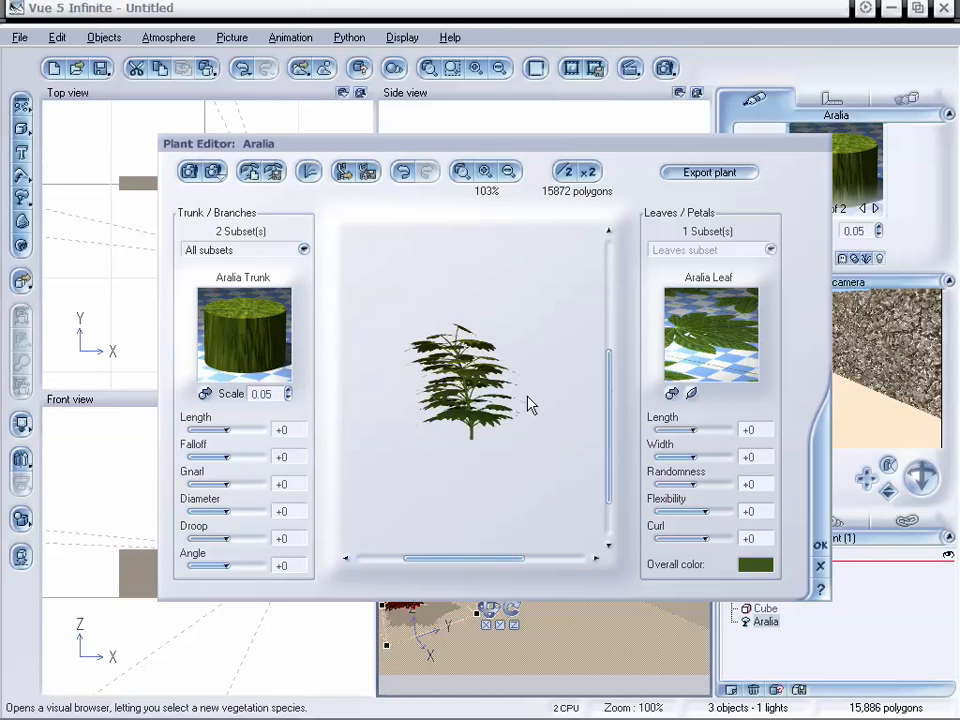
{"action": "left_click_drag", "start_coordinate": [611, 401], "coordinate": [611, 414]}
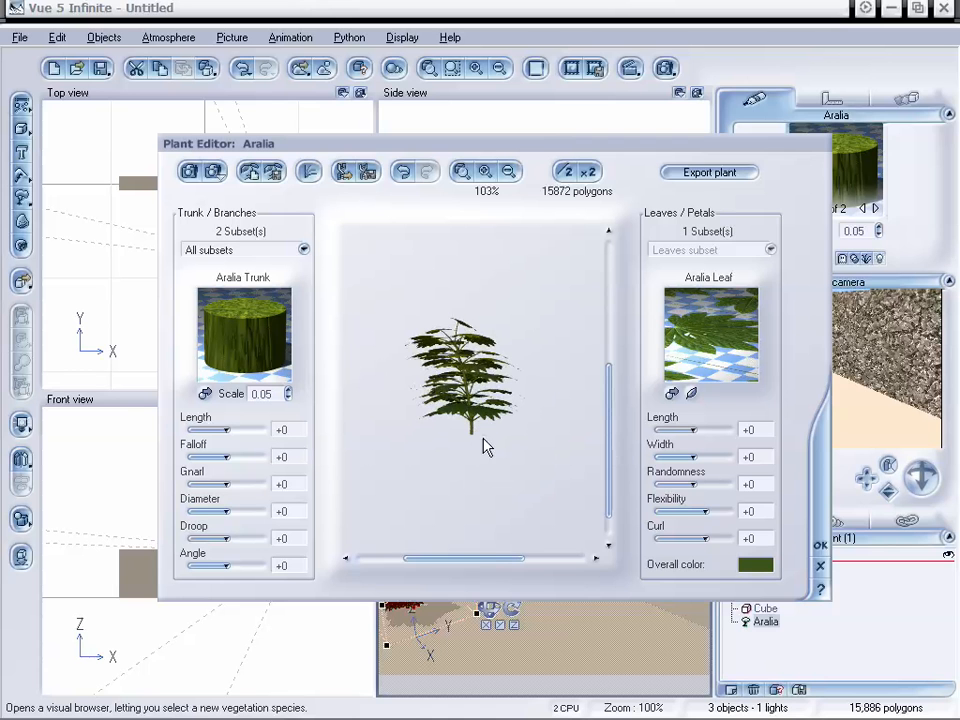
{"action": "left_click_drag", "start_coordinate": [604, 436], "coordinate": [607, 451]}
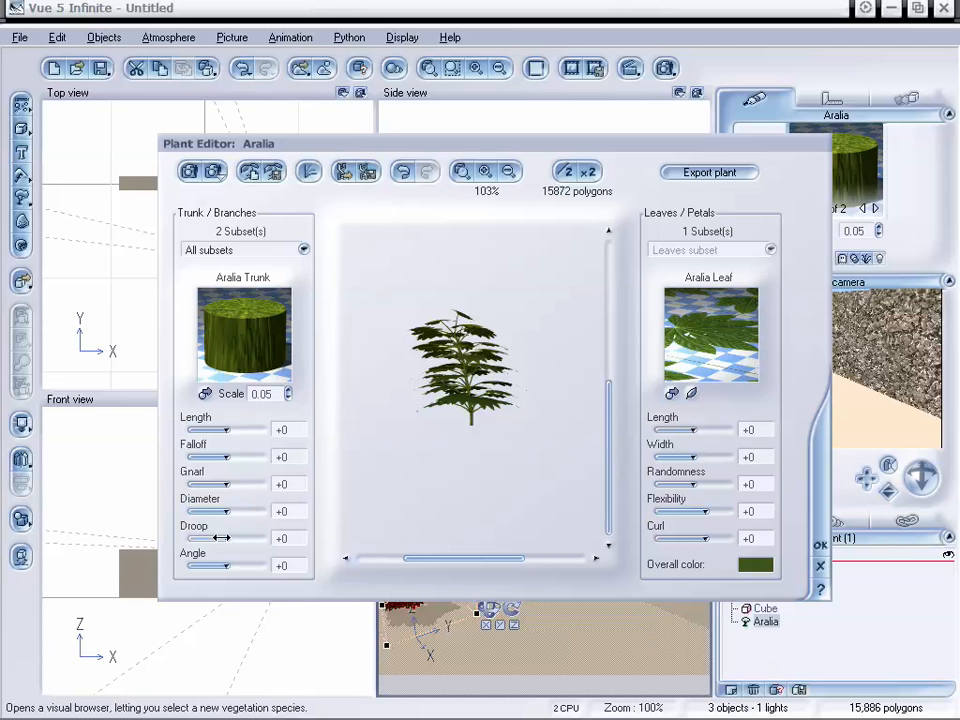
{"action": "left_click_drag", "start_coordinate": [226, 538], "coordinate": [258, 541]}
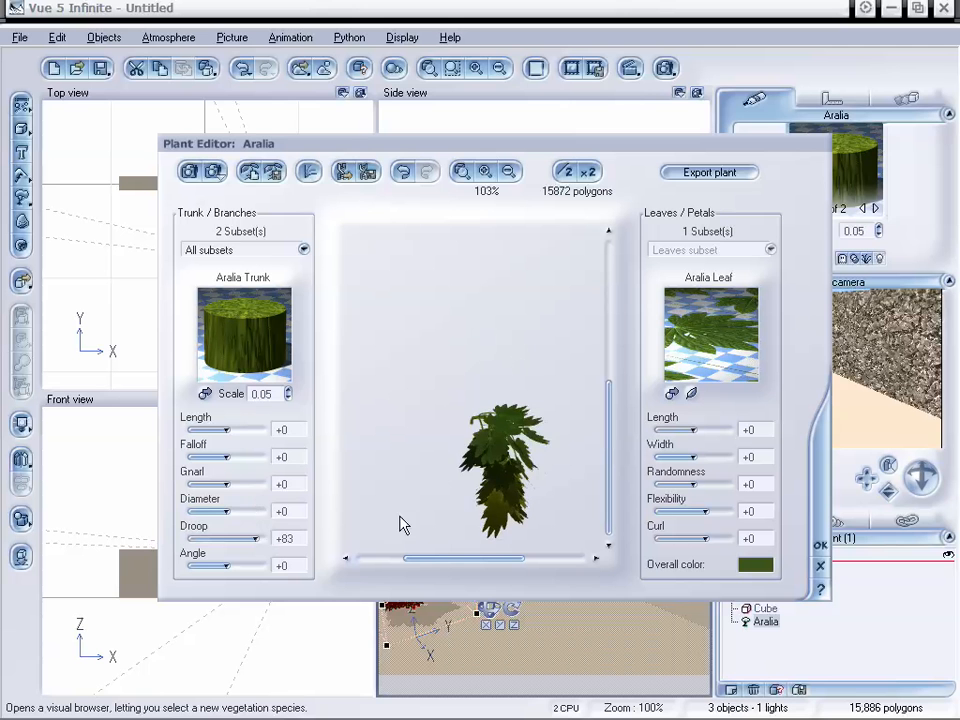
{"action": "left_click_drag", "start_coordinate": [513, 458], "coordinate": [549, 454]}
- Set the Aralia's leaf Length and Width to -27 and its branch Angle to +88
{"action": "mouse_move", "coordinate": [693, 431]}
{"action": "left_mouse_down"}
{"action": "mouse_move", "coordinate": [681, 456]}
{"action": "mouse_move", "coordinate": [680, 430]}
{"action": "left_mouse_up"}
{"action": "left_click_drag", "start_coordinate": [527, 475], "coordinate": [515, 430]}
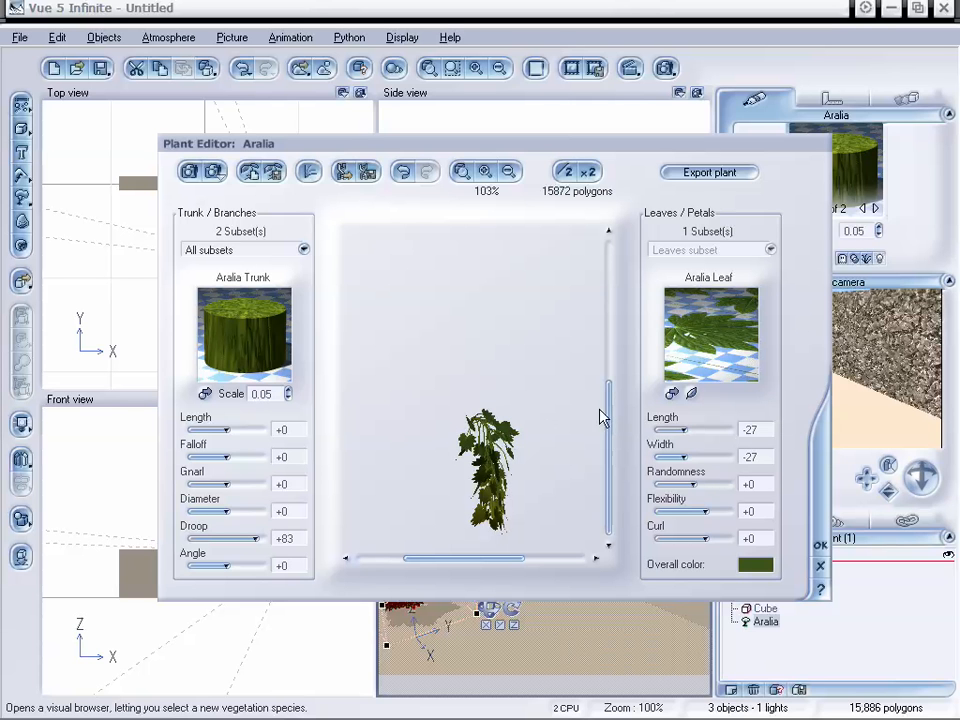
{"action": "mouse_move", "coordinate": [226, 566]}
{"action": "left_mouse_down"}
{"action": "mouse_move", "coordinate": [266, 564]}
{"action": "mouse_move", "coordinate": [199, 566]}
{"action": "mouse_move", "coordinate": [236, 566]}
{"action": "mouse_move", "coordinate": [224, 563]}
{"action": "left_mouse_up"}
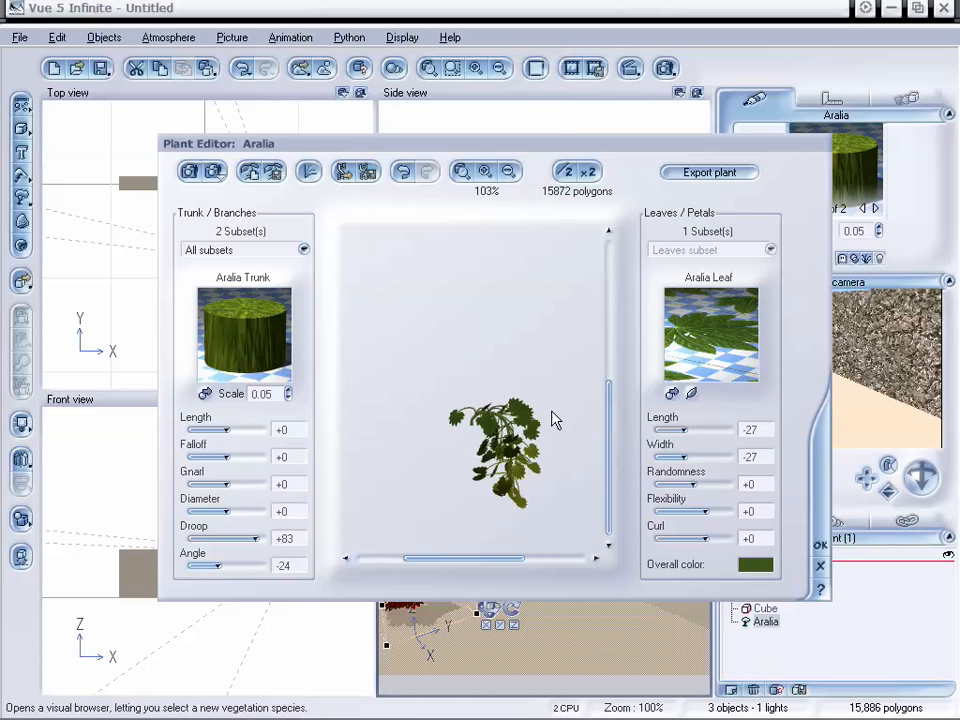
{"action": "left_click_drag", "start_coordinate": [551, 409], "coordinate": [491, 426]}
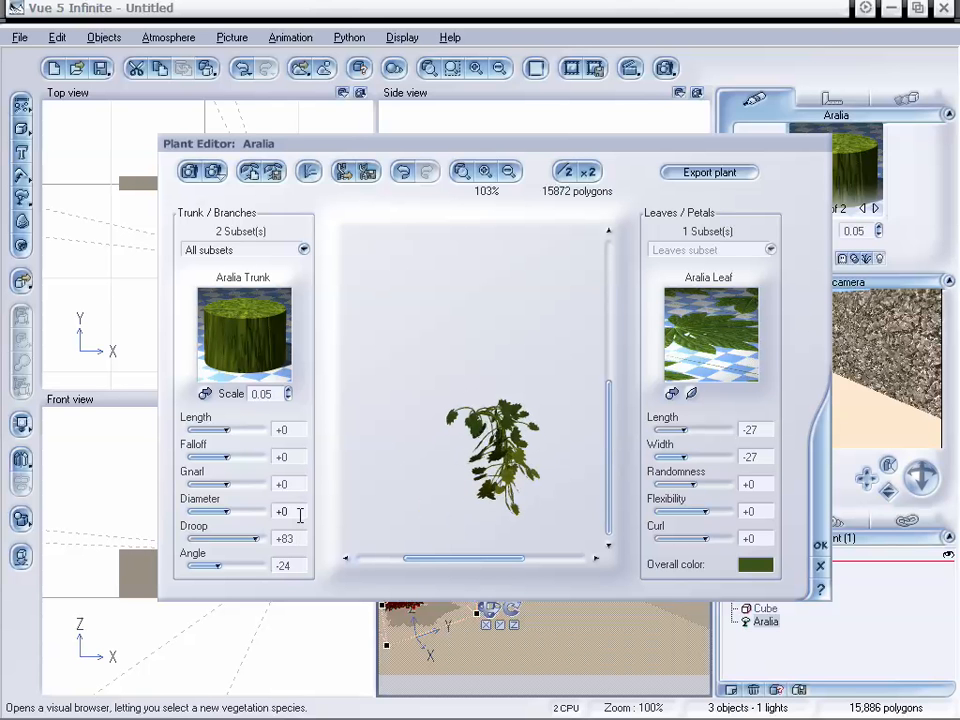
{"action": "left_click_drag", "start_coordinate": [216, 566], "coordinate": [263, 565]}
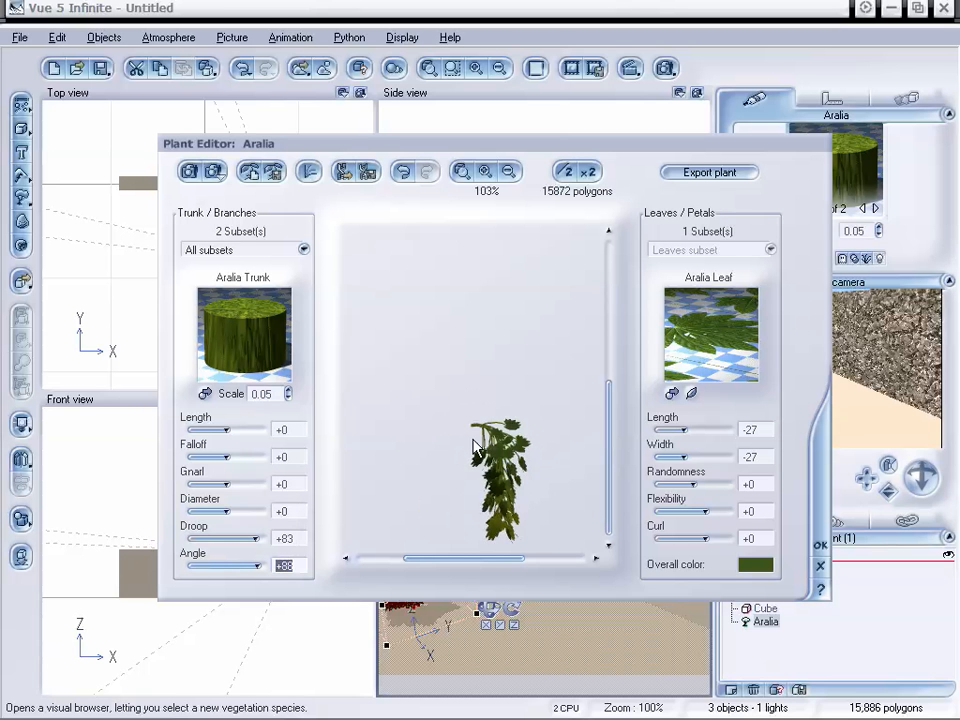
{"action": "left_click_drag", "start_coordinate": [478, 449], "coordinate": [526, 456]}
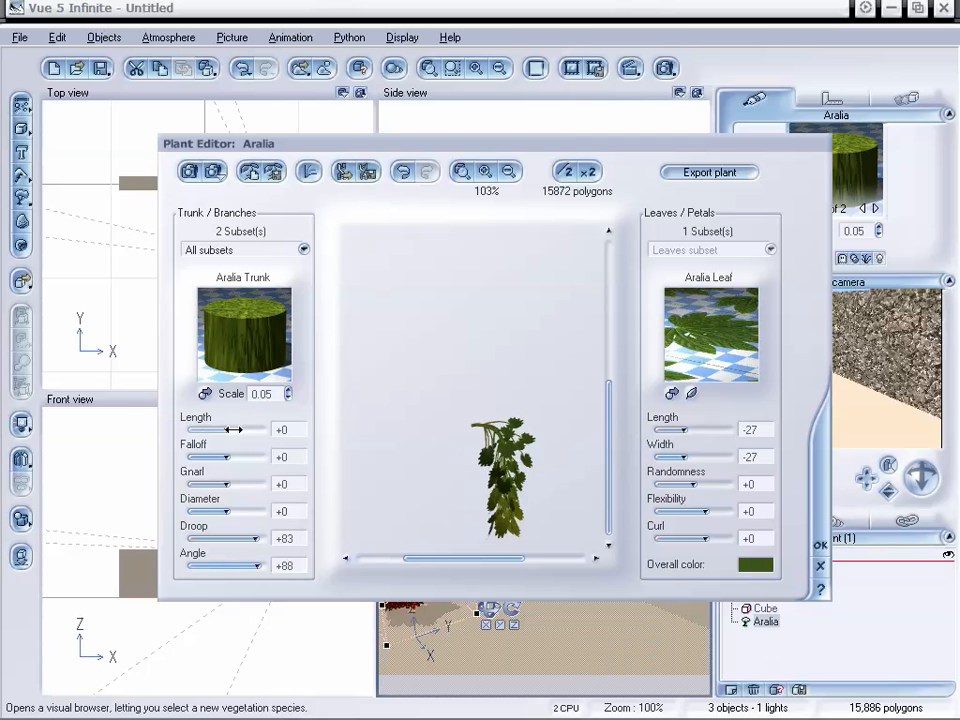
- Set the branches' Falloff to -29 and Gnarl to +71, and check the hanging shape in the preview
{"action": "left_click_drag", "start_coordinate": [222, 430], "coordinate": [186, 455]}
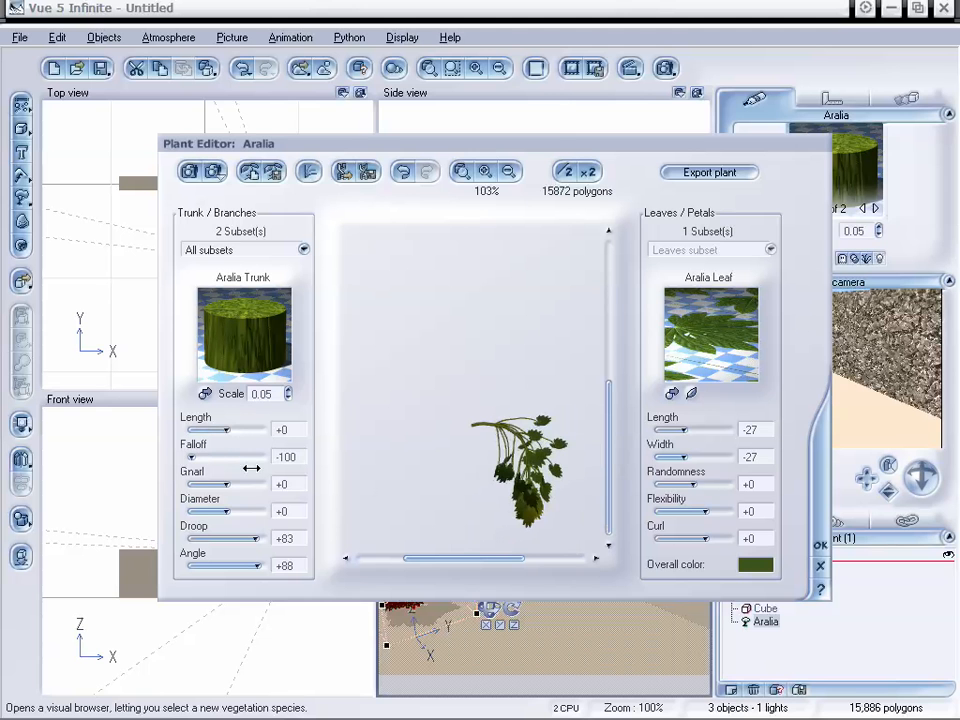
{"action": "left_click_drag", "start_coordinate": [213, 461], "coordinate": [252, 485]}
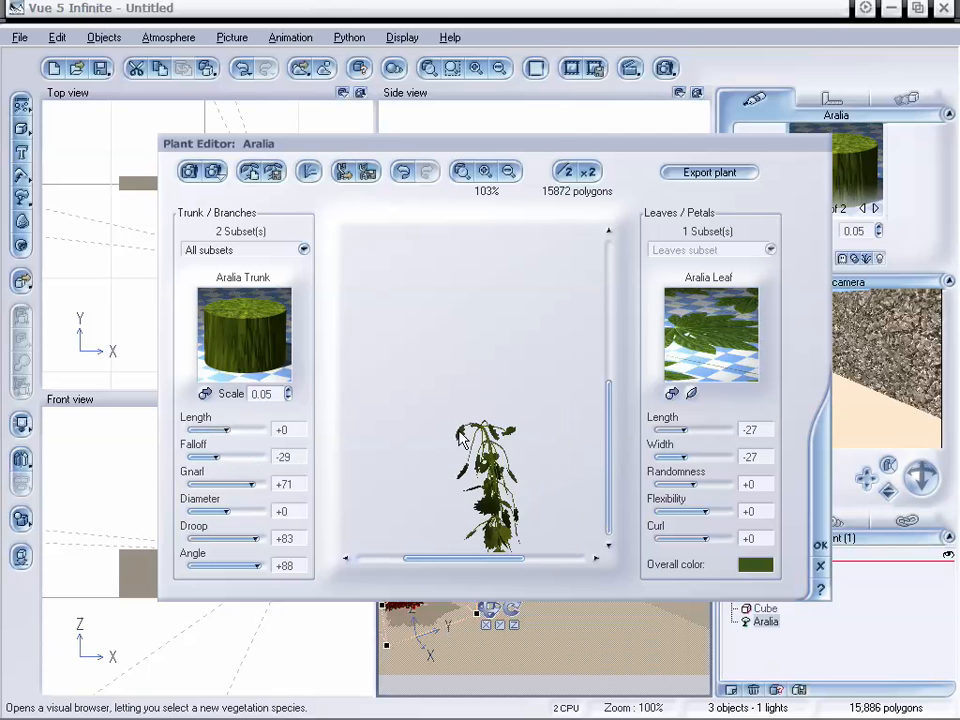
{"action": "left_click_drag", "start_coordinate": [444, 463], "coordinate": [419, 466]}
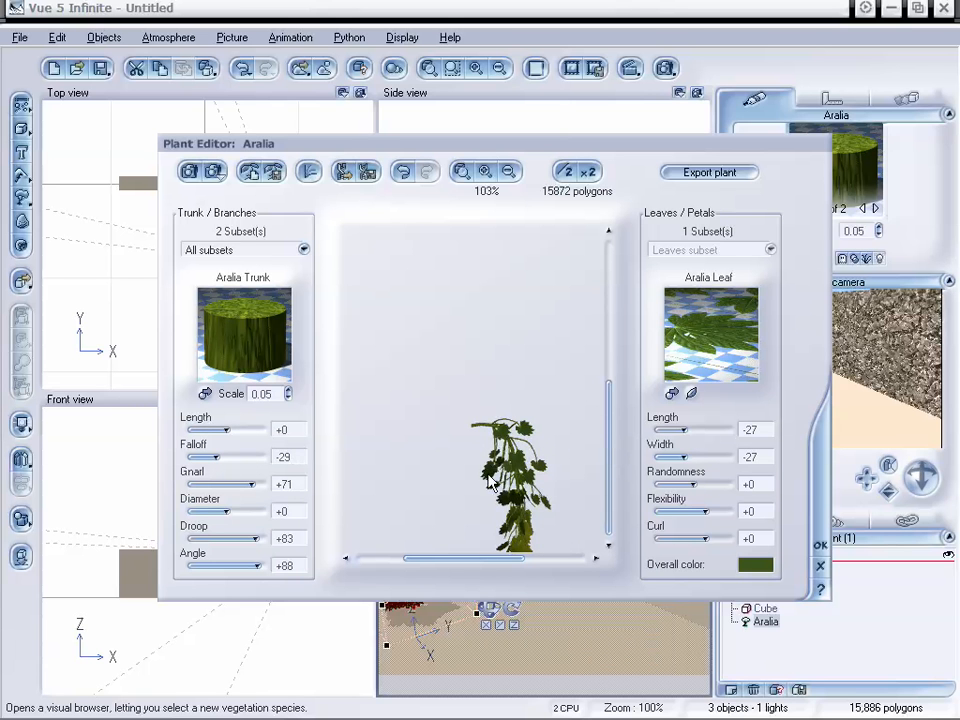
- Try another branch Diameter, return it to 0, inspect the plant from several angles and apply the Plant Editor changes
{"action": "left_click_drag", "start_coordinate": [219, 514], "coordinate": [228, 514]}
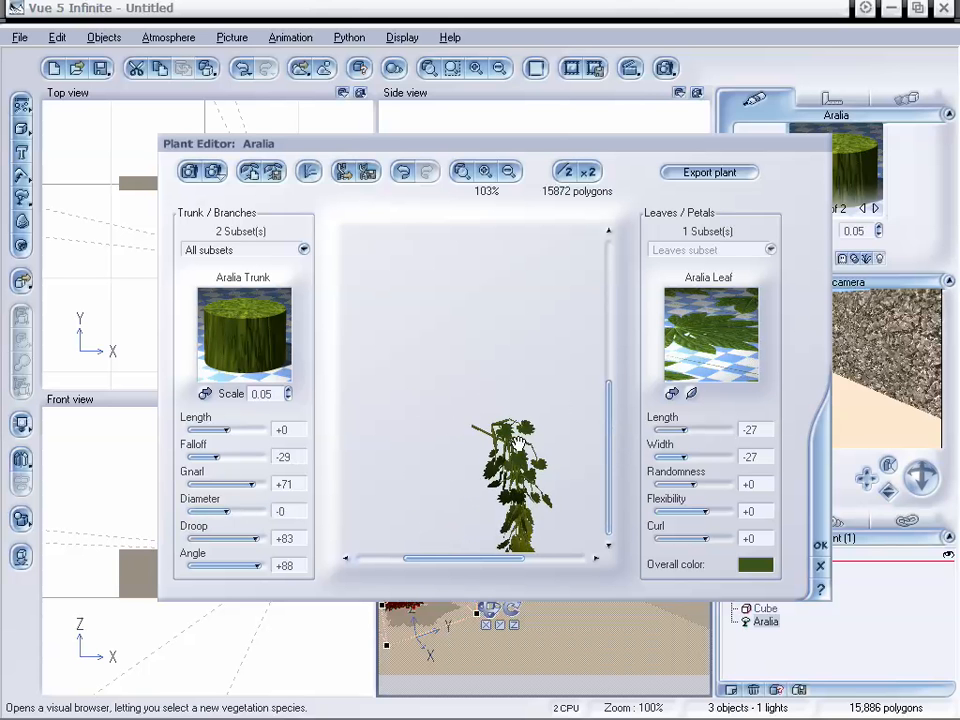
{"action": "left_click_drag", "start_coordinate": [489, 447], "coordinate": [460, 373]}
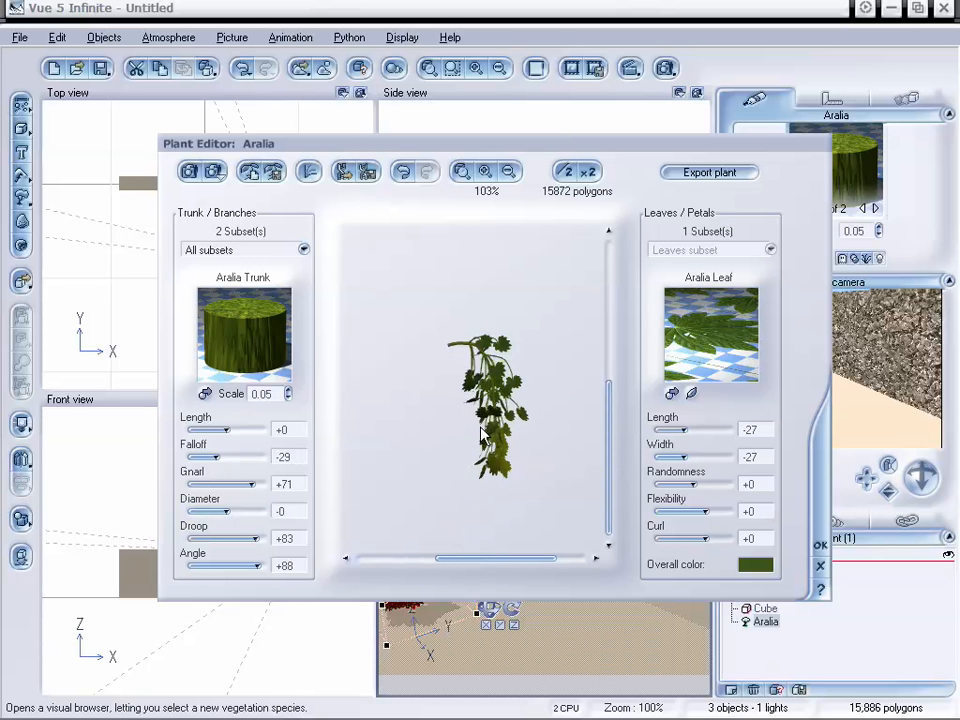
{"action": "left_click_drag", "start_coordinate": [482, 429], "coordinate": [473, 381]}
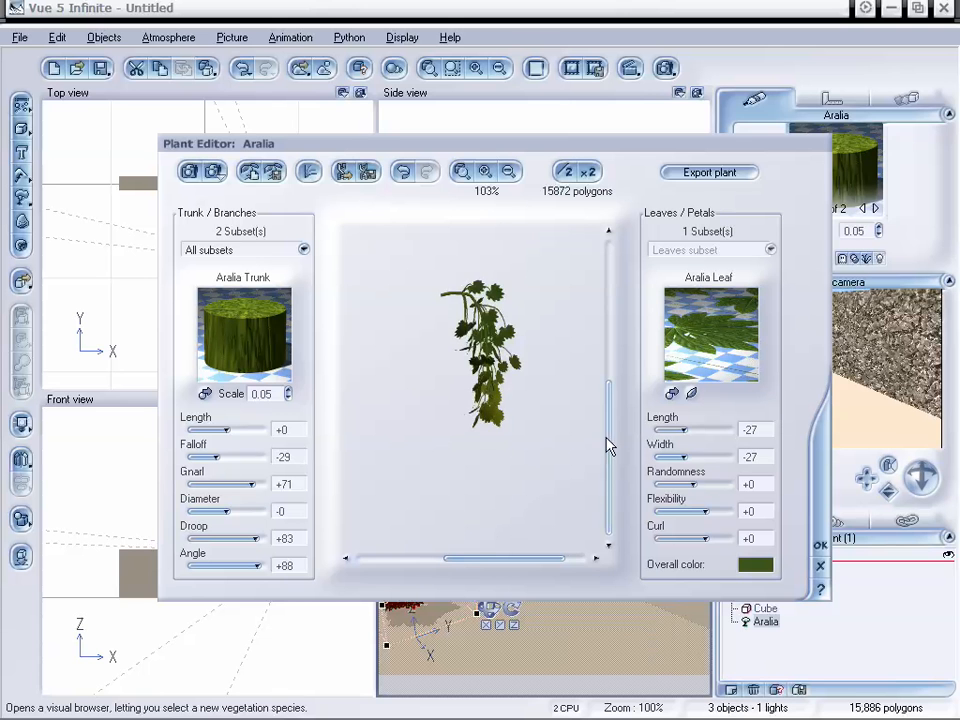
{"action": "left_click_drag", "start_coordinate": [610, 446], "coordinate": [586, 455]}
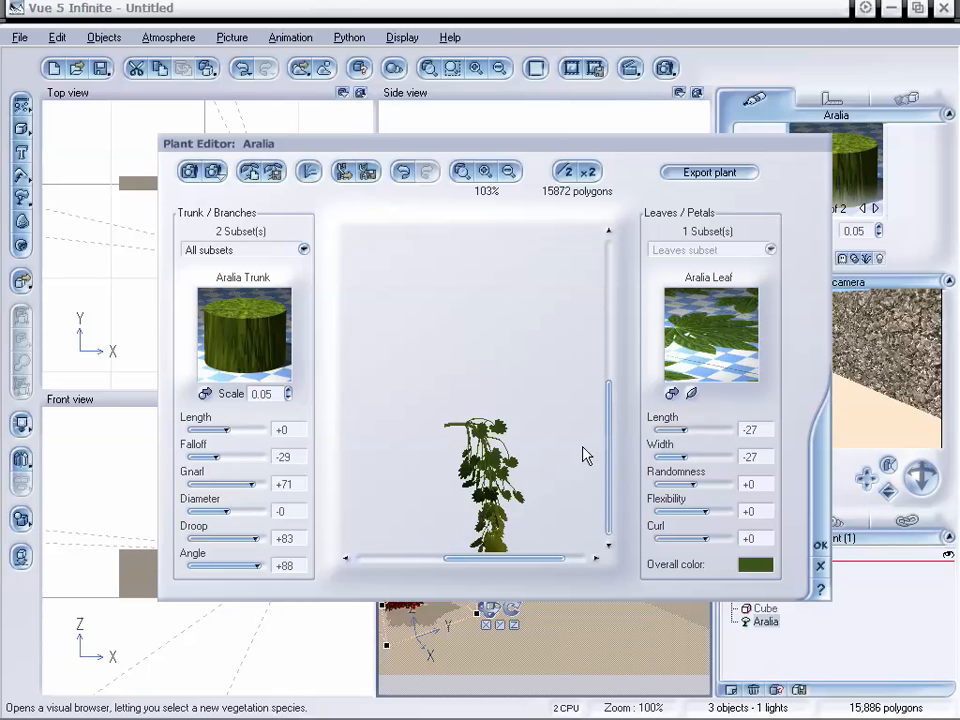
{"action": "left_click_drag", "start_coordinate": [492, 460], "coordinate": [519, 369]}
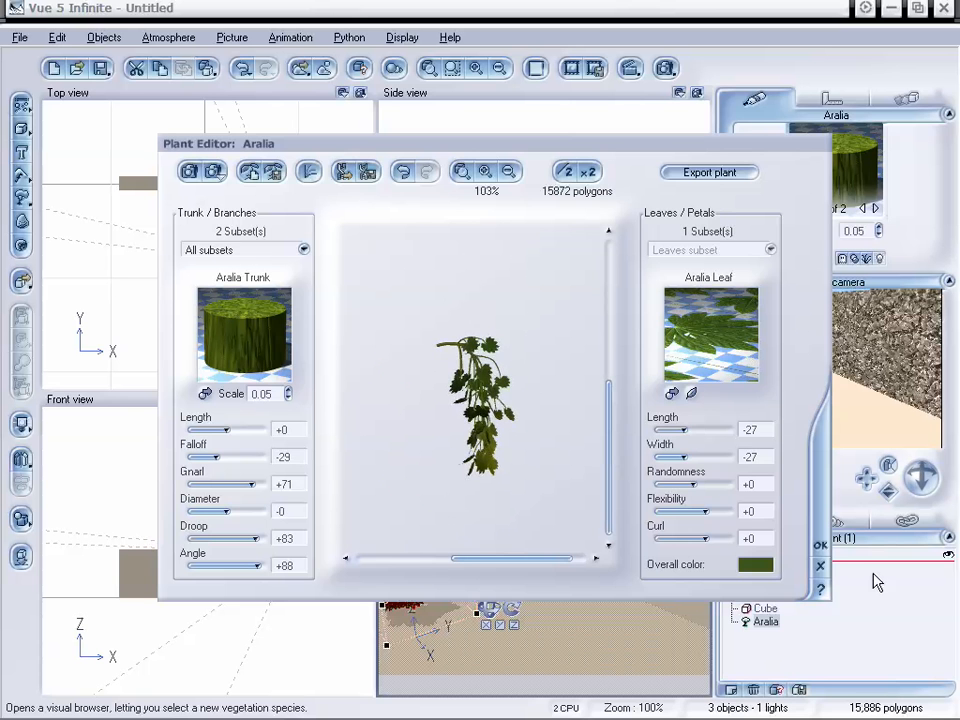
{"action": "left_click", "coordinate": [820, 545]}
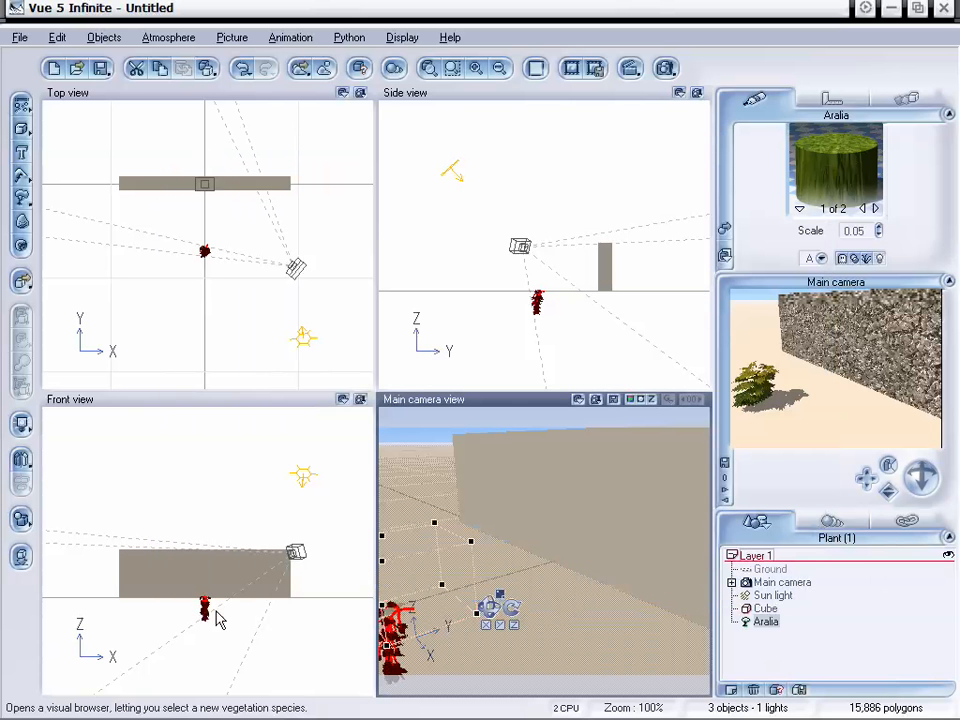
- Raise the Aralia to the wall's upper edge and move it close to the front face, near the wall's left end
{"action": "left_click_drag", "start_coordinate": [207, 612], "coordinate": [203, 561]}
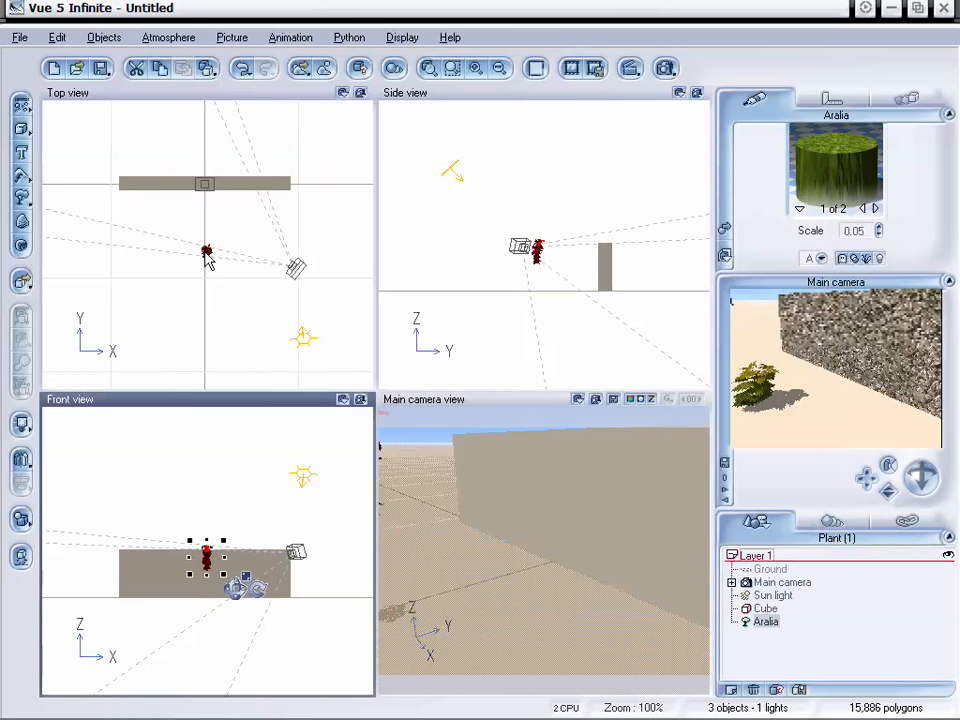
{"action": "left_click_drag", "start_coordinate": [207, 258], "coordinate": [165, 196]}
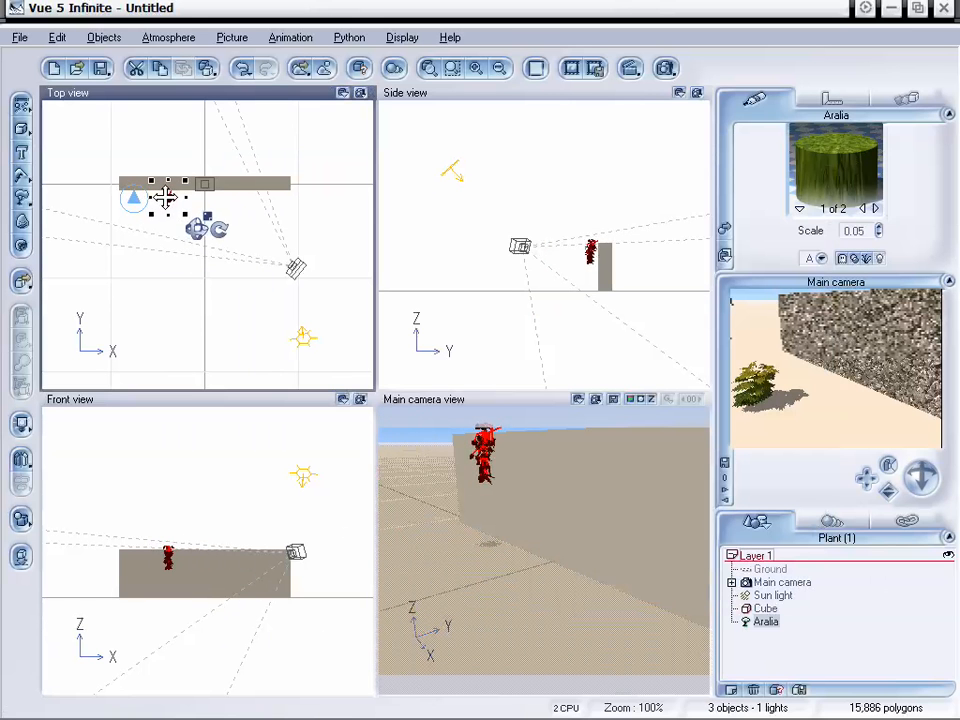
{"action": "mouse_move", "coordinate": [172, 575]}
{"action": "left_mouse_down"}
{"action": "mouse_move", "coordinate": [159, 568]}
{"action": "mouse_move", "coordinate": [171, 564]}
{"action": "left_mouse_up"}
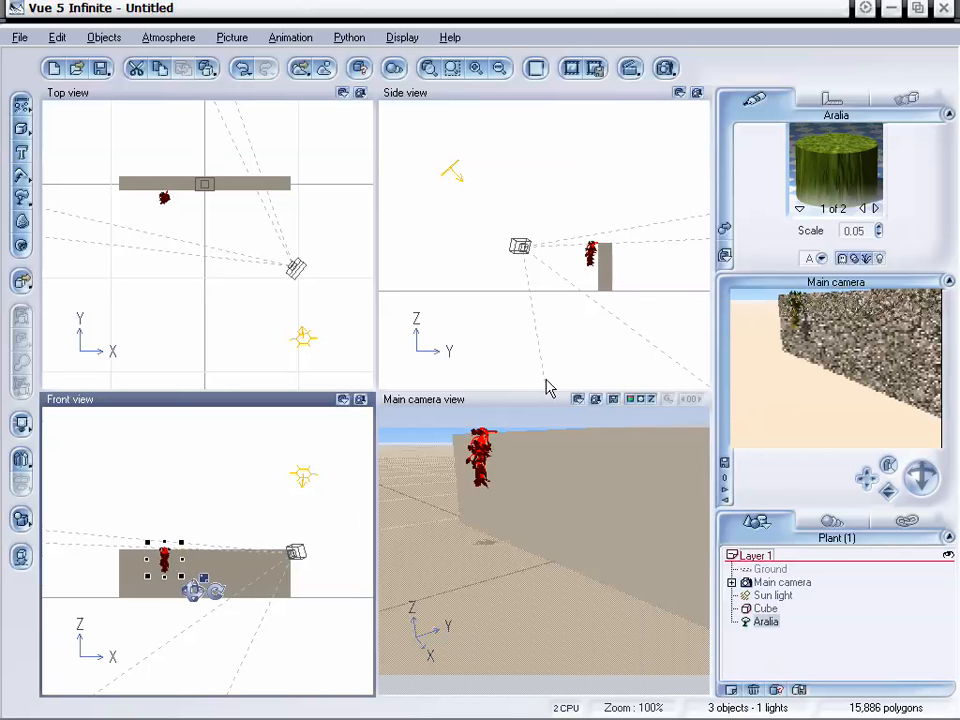
{"action": "left_click", "coordinate": [165, 199]}
{"action": "left_click_drag", "start_coordinate": [165, 199], "coordinate": [164, 195]}
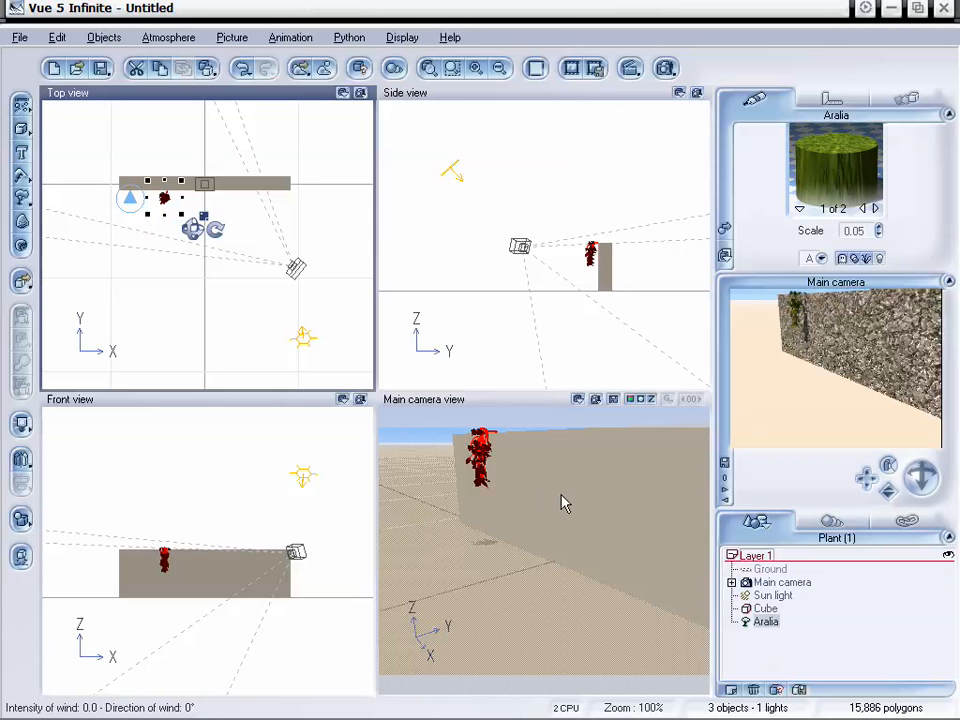
- Set the Aralia's wind response to 0 for trunk and branches, clear the leaves' breeze sensitivity and apply the plant edits
{"action": "double_click", "coordinate": [188, 216]}
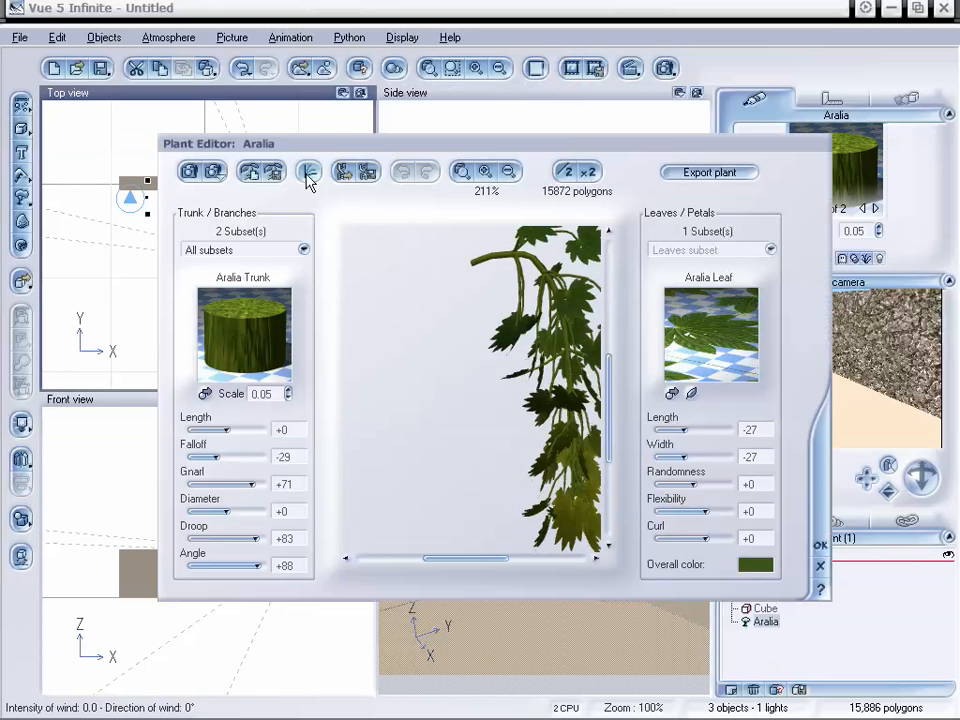
{"action": "left_click", "coordinate": [309, 174]}
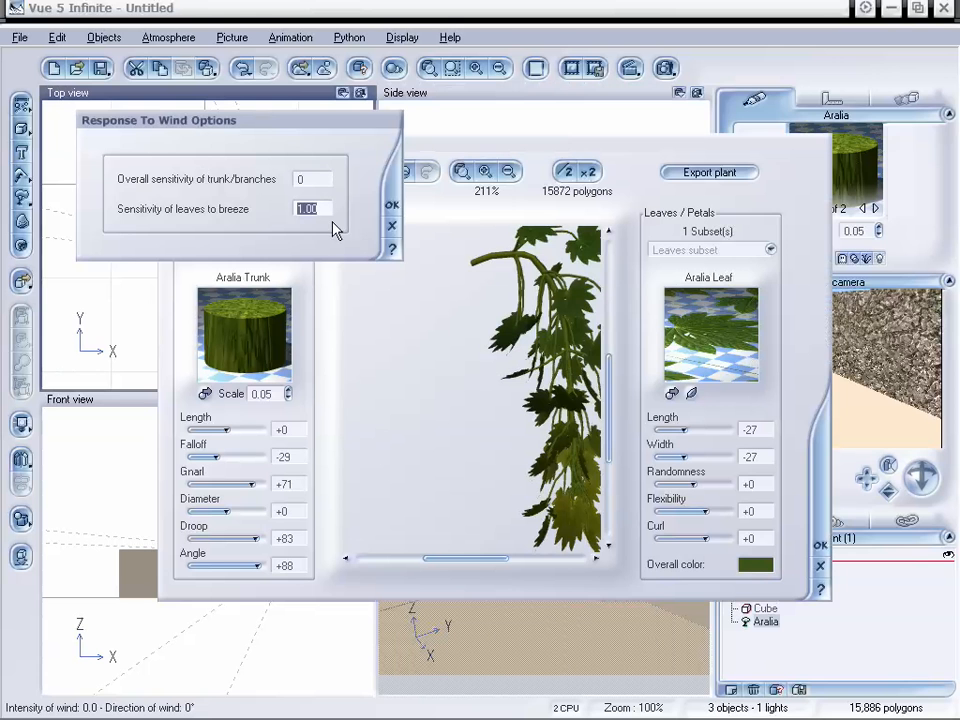
{"action": "key", "text": "BackSpace"}
{"action": "left_click", "coordinate": [392, 207]}
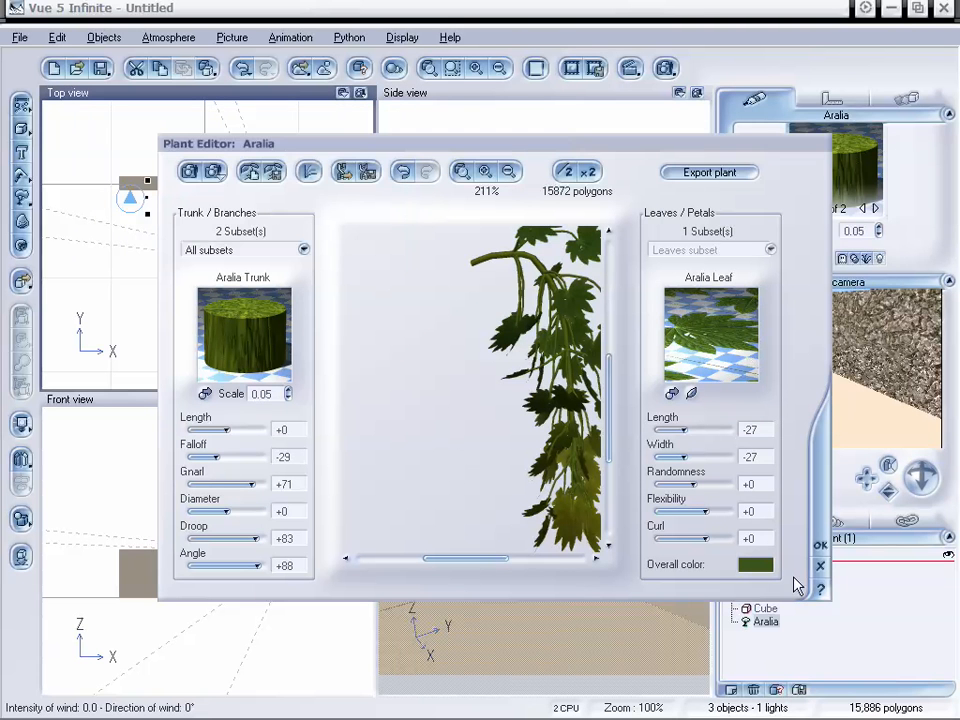
{"action": "left_click", "coordinate": [819, 548]}
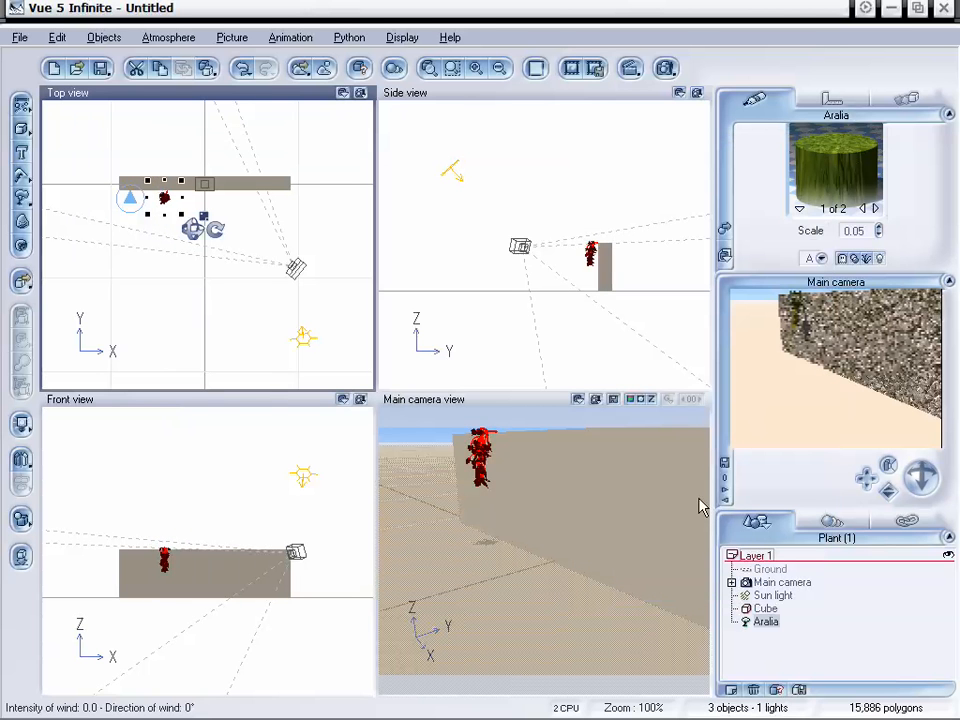
- Enlarge the Aralia, rotate it in the top view and place it against the wall's front face near the left end
{"action": "left_click", "coordinate": [167, 555]}
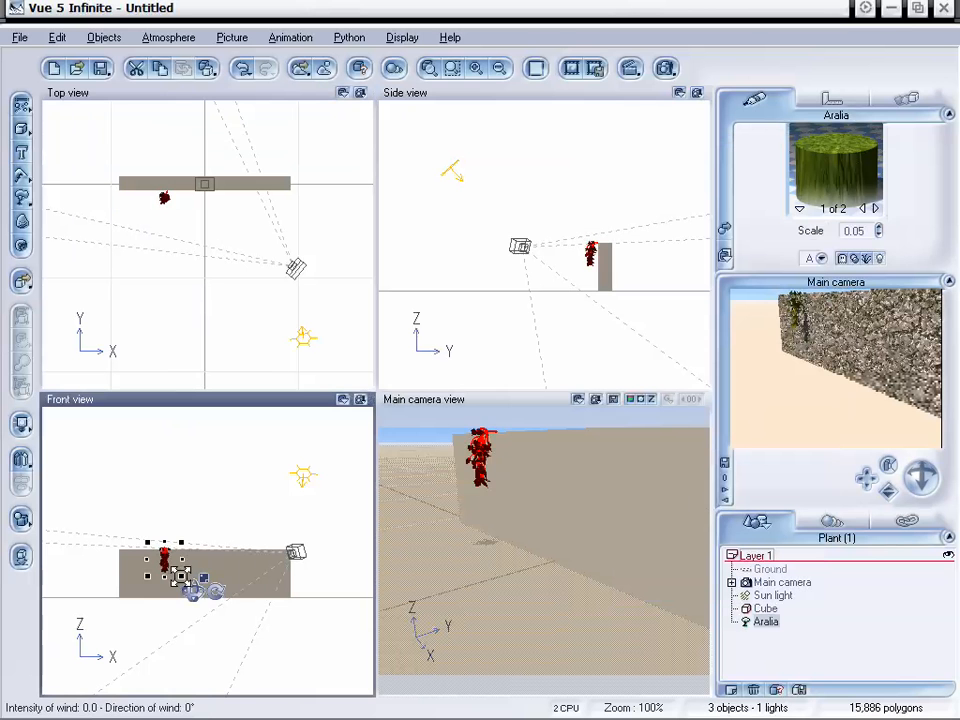
{"action": "left_click_drag", "start_coordinate": [189, 579], "coordinate": [154, 579]}
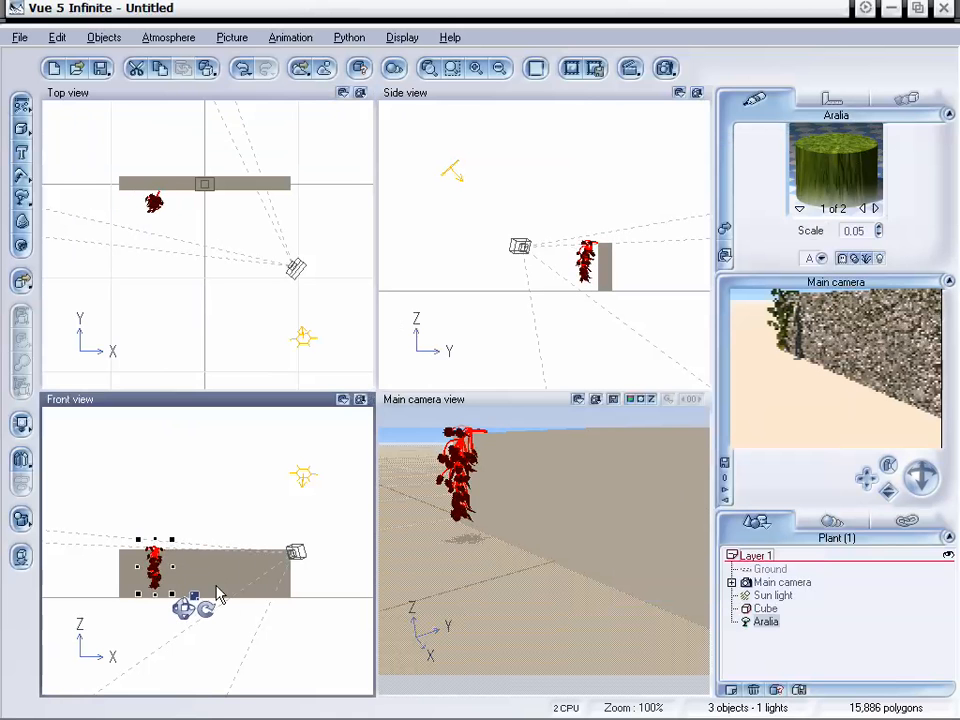
{"action": "left_click_drag", "start_coordinate": [152, 204], "coordinate": [146, 199]}
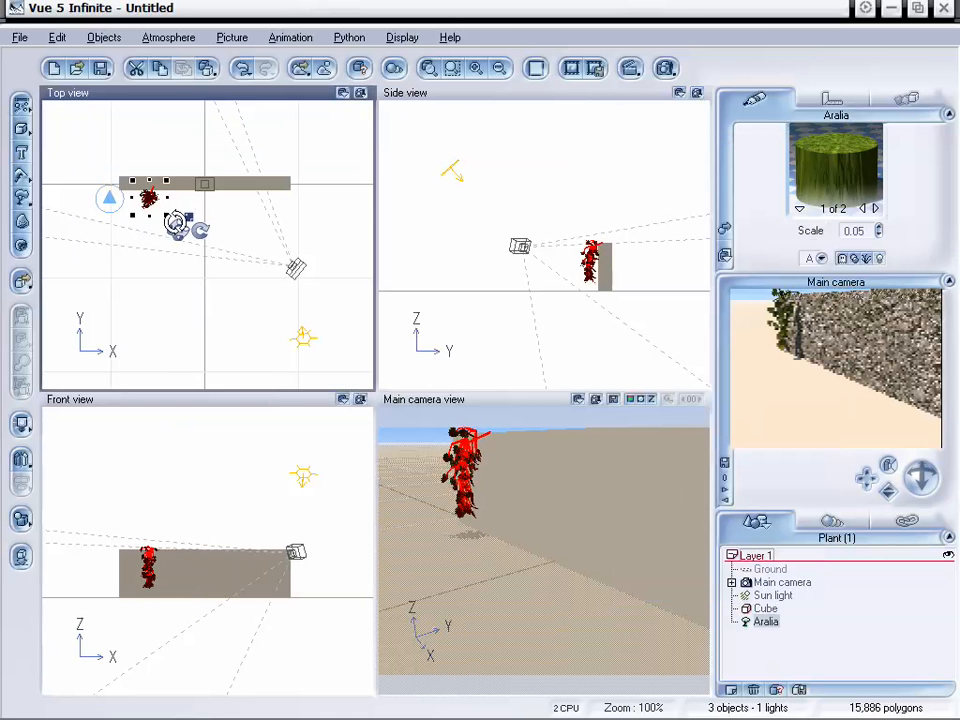
{"action": "mouse_move", "coordinate": [206, 235]}
{"action": "left_mouse_down"}
{"action": "mouse_move", "coordinate": [203, 216]}
{"action": "mouse_move", "coordinate": [195, 220]}
{"action": "left_mouse_up"}
{"action": "left_click_drag", "start_coordinate": [142, 200], "coordinate": [146, 199]}
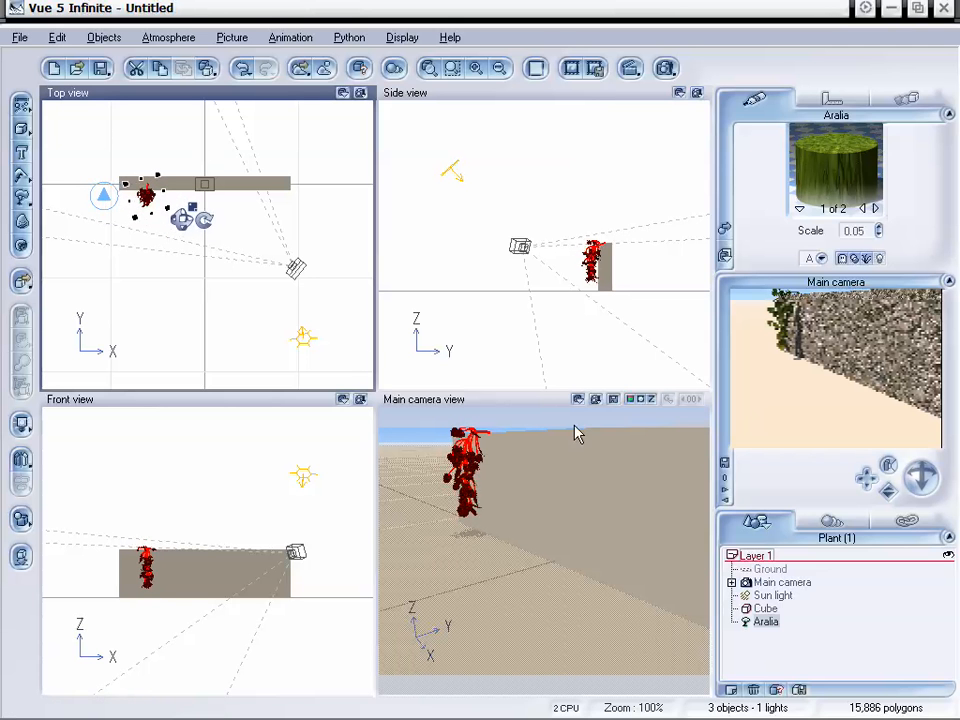
- Bring the main camera closer to the hanging Aralia, looking down from above the wall, and duplicate the plant in place
{"action": "left_click_drag", "start_coordinate": [866, 476], "coordinate": [886, 492]}
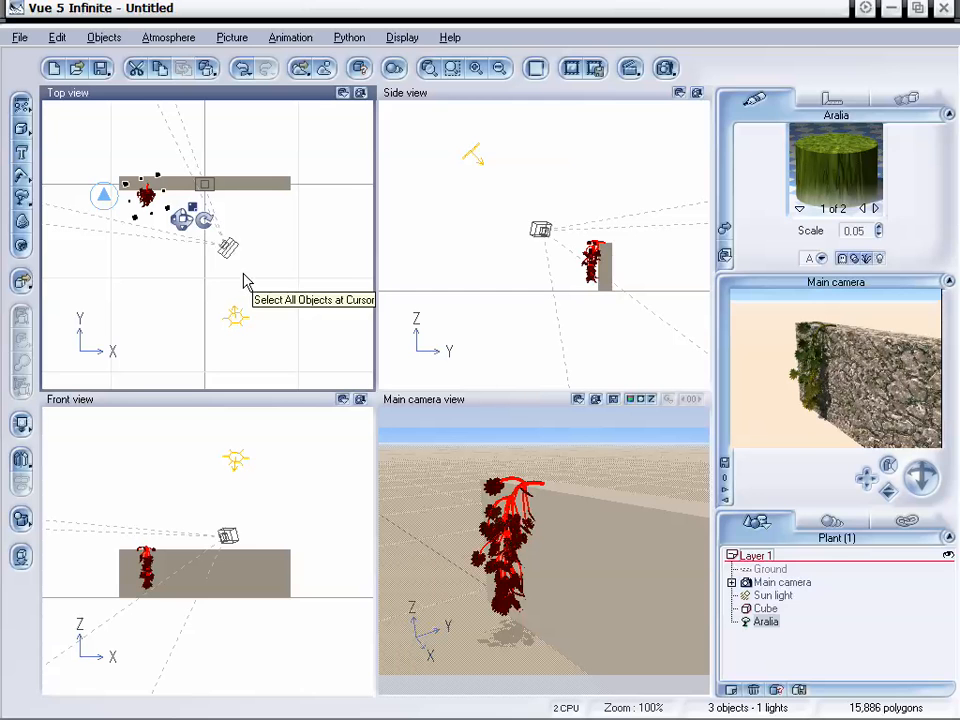
{"action": "key", "text": "ctrl+d"}
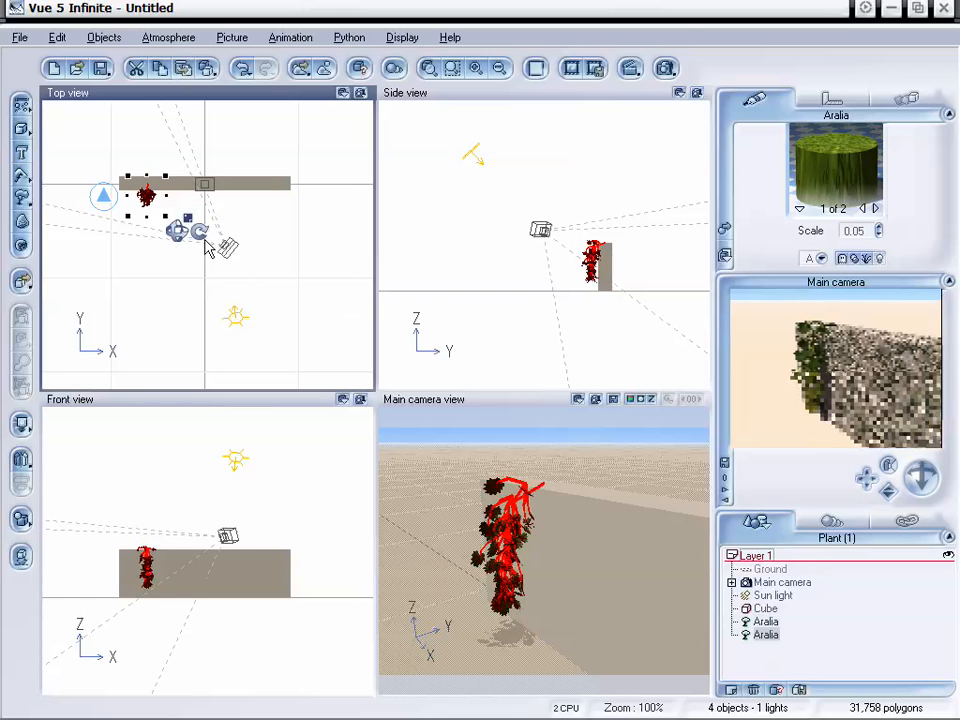
- Move the duplicated Aralia along the wall beside the first one, generate several new variations of it and apply the resulting plant
{"action": "mouse_move", "coordinate": [157, 190]}
{"action": "left_mouse_down"}
{"action": "mouse_move", "coordinate": [175, 200]}
{"action": "mouse_move", "coordinate": [160, 196]}
{"action": "left_mouse_up"}
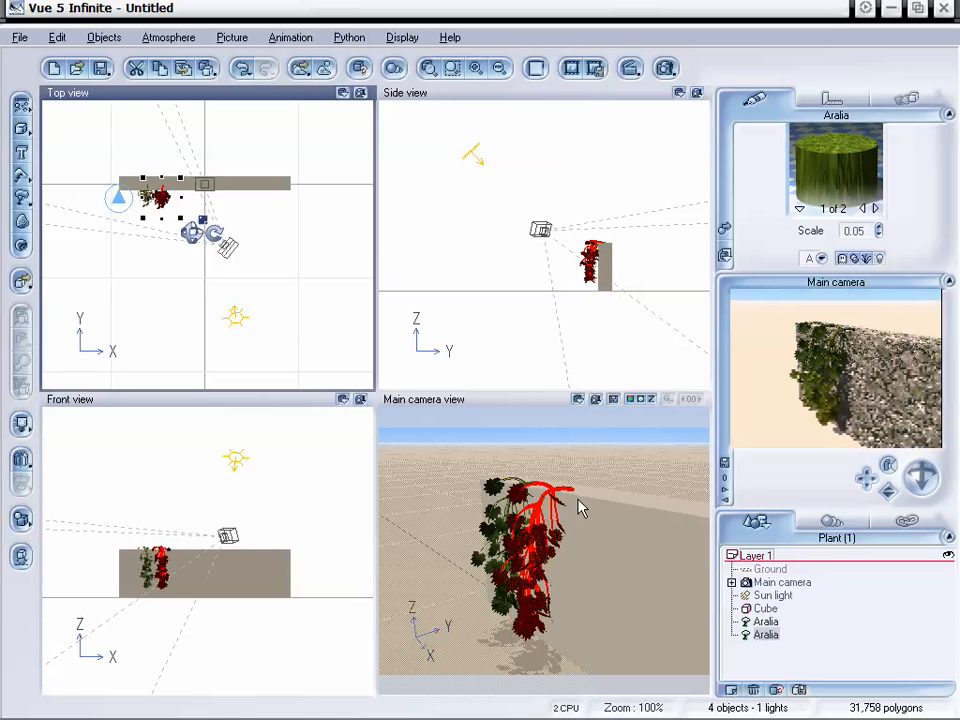
{"action": "double_click", "coordinate": [165, 198]}
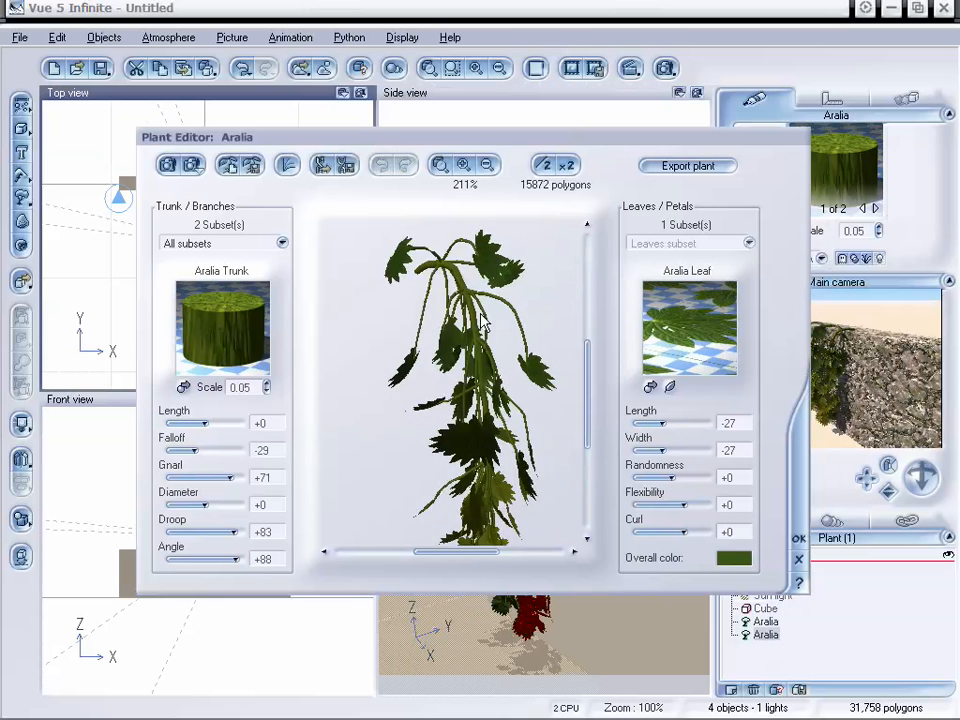
{"action": "left_click", "coordinate": [487, 165]}
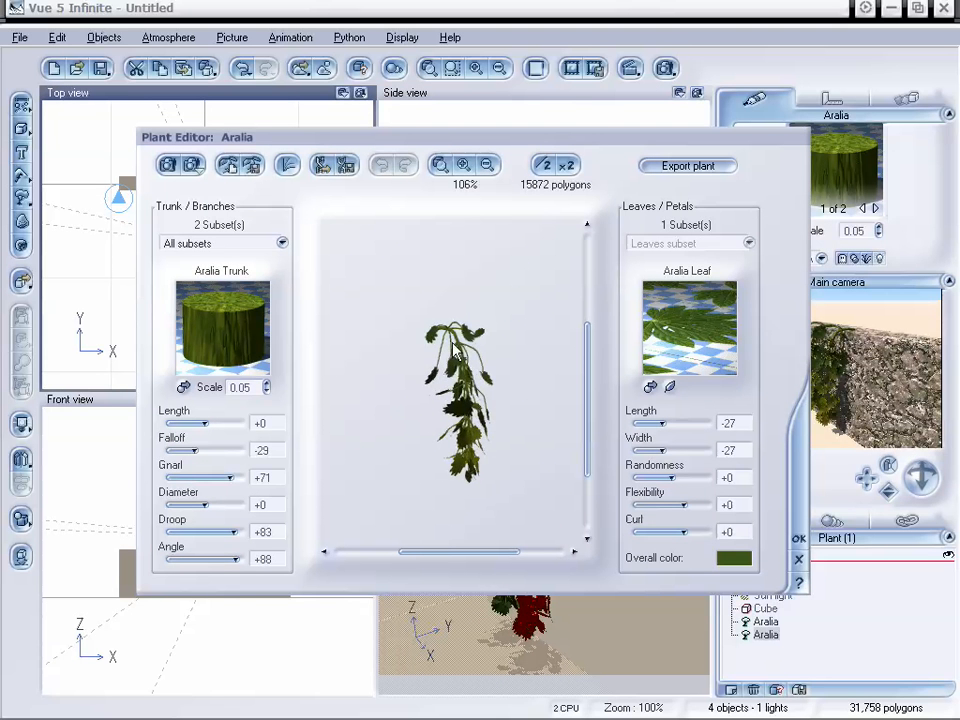
{"action": "left_click", "coordinate": [228, 168]}
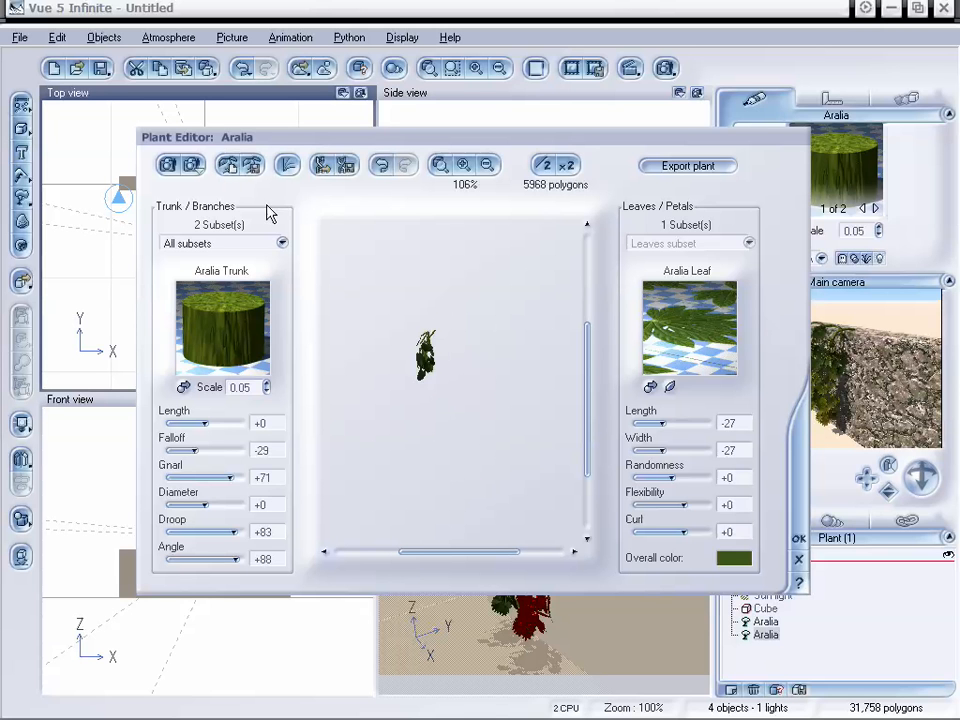
{"action": "mouse_move", "coordinate": [437, 381]}
{"action": "left_mouse_down"}
{"action": "mouse_move", "coordinate": [536, 381]}
{"action": "mouse_move", "coordinate": [499, 354]}
{"action": "mouse_move", "coordinate": [480, 369]}
{"action": "mouse_move", "coordinate": [433, 372]}
{"action": "left_mouse_up"}
{"action": "left_click", "coordinate": [229, 169]}
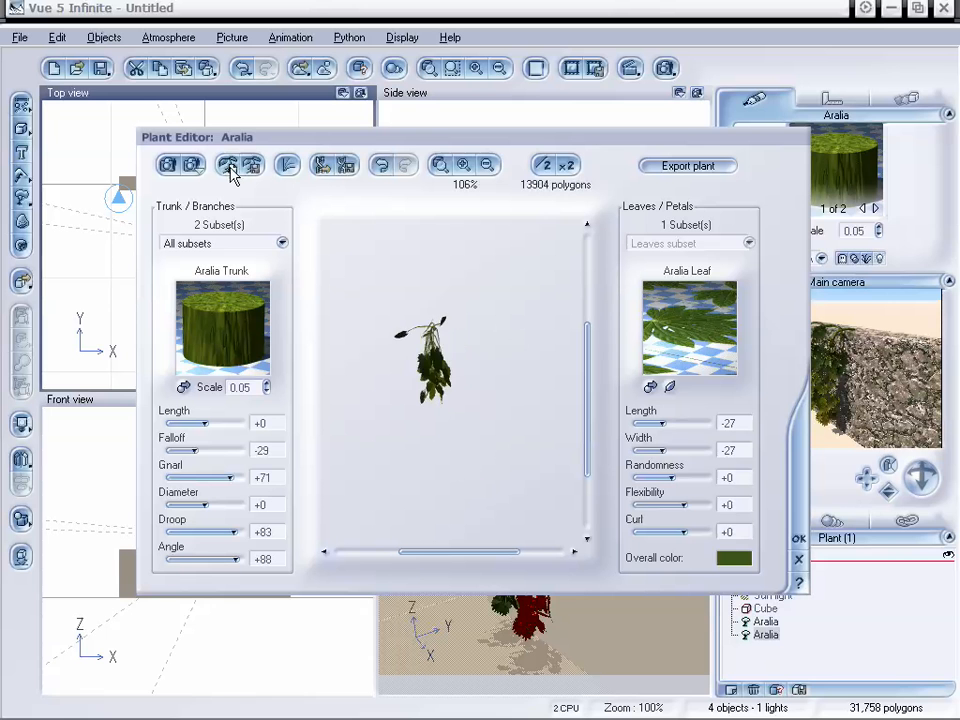
{"action": "left_click", "coordinate": [229, 169]}
{"action": "left_click_drag", "start_coordinate": [478, 392], "coordinate": [424, 348]}
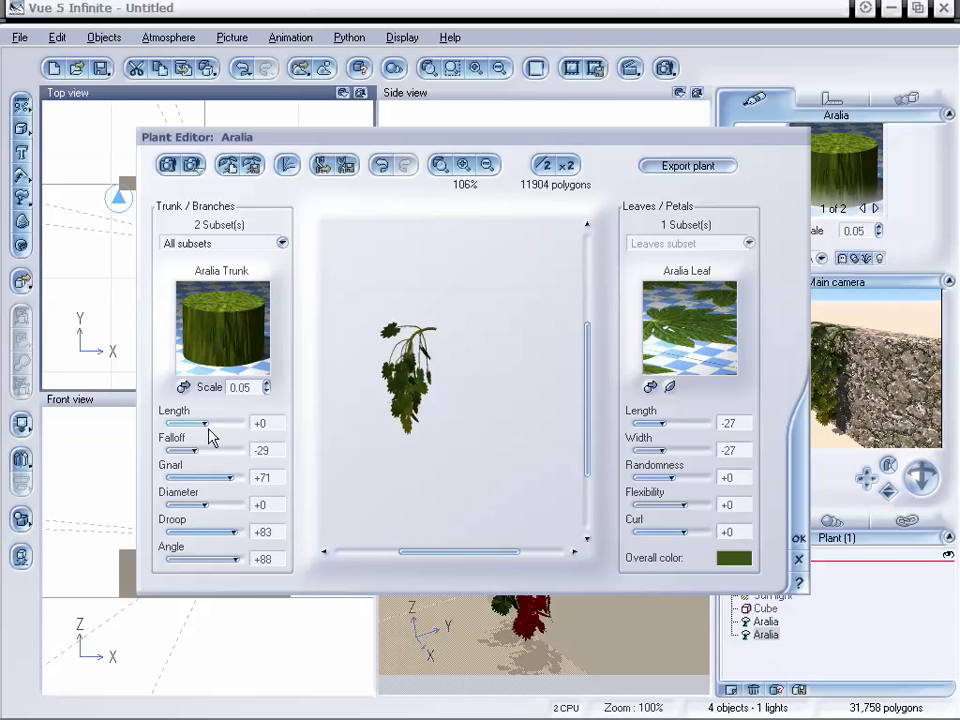
{"action": "left_click_drag", "start_coordinate": [464, 350], "coordinate": [458, 378]}
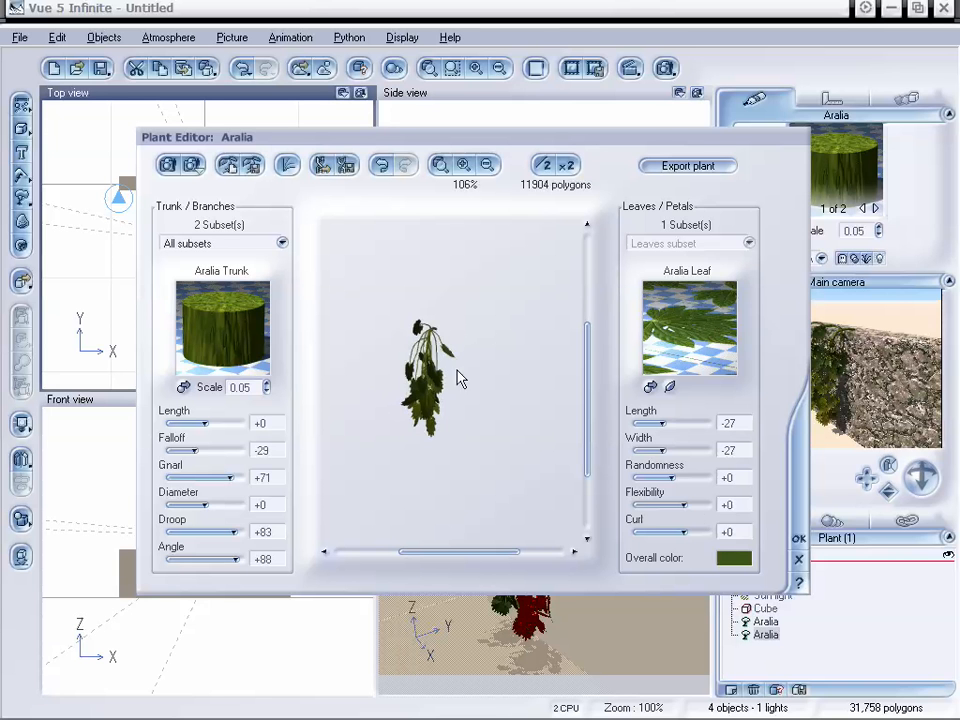
{"action": "left_click", "coordinate": [799, 541]}
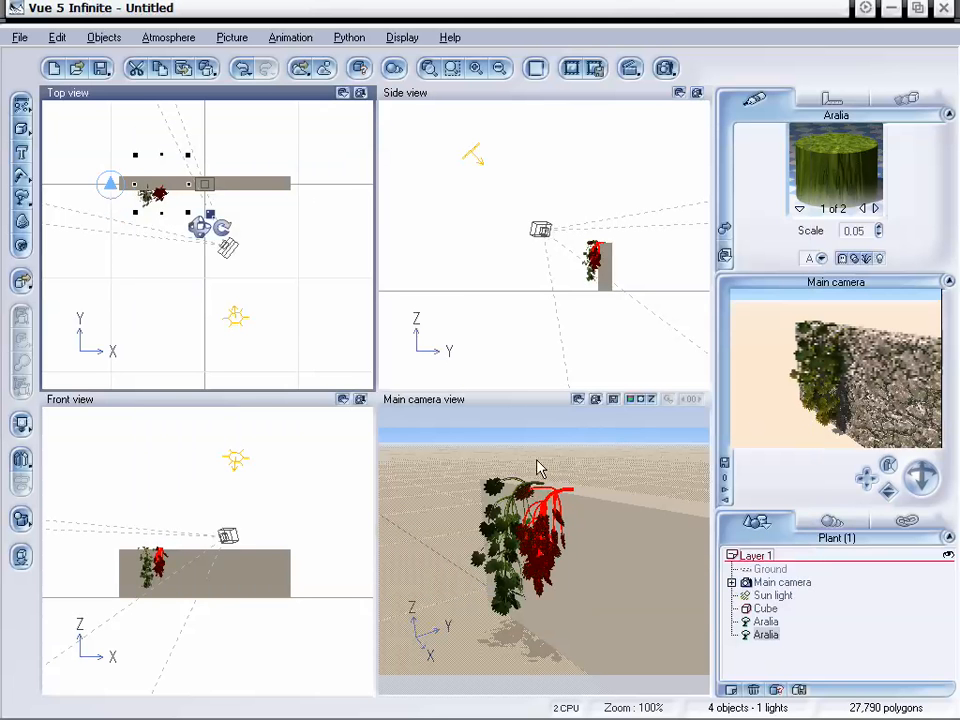
- Raise the main camera to look down on the wall, then stretch the second Aralia downward and move it closer to the first
{"action": "left_click", "coordinate": [565, 548]}
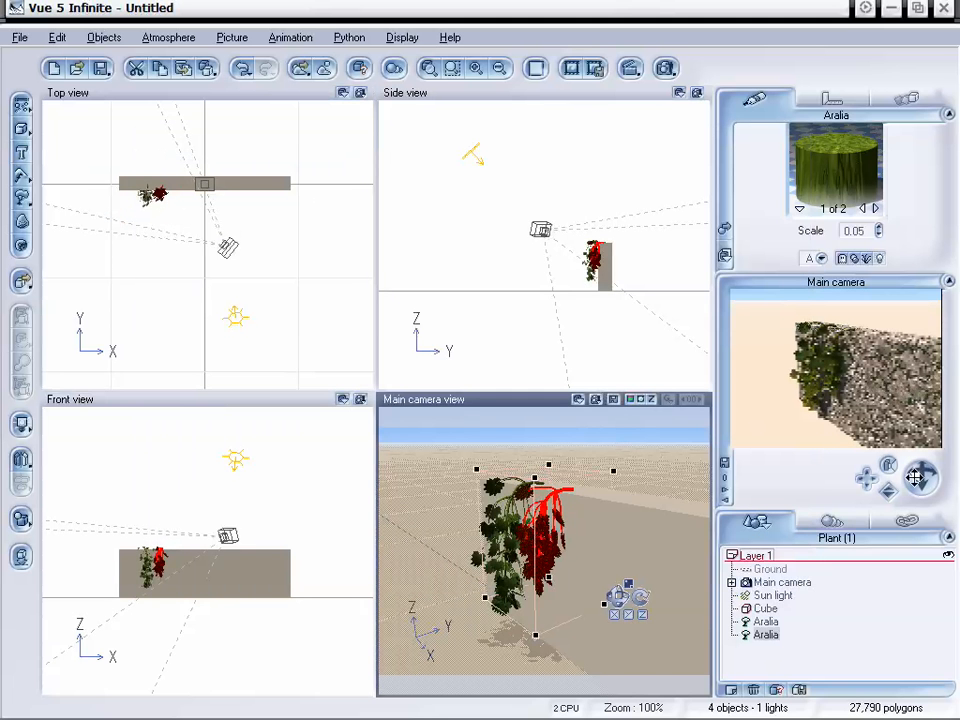
{"action": "right_click_drag", "start_coordinate": [565, 548], "coordinate": [489, 381]}
{"action": "left_click", "coordinate": [152, 194]}
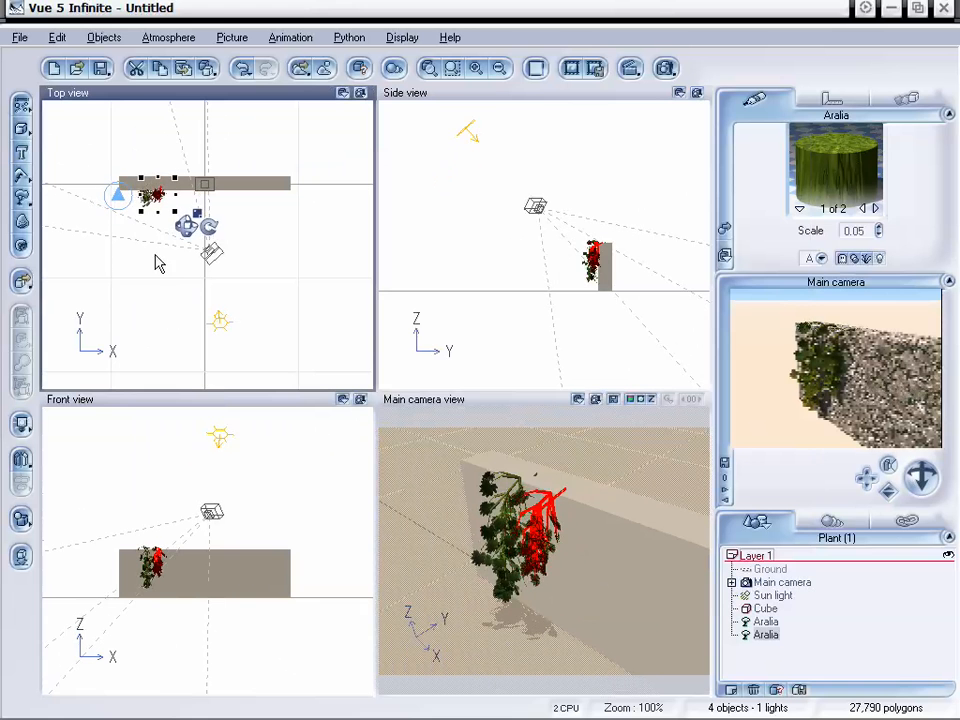
{"action": "left_click", "coordinate": [161, 576]}
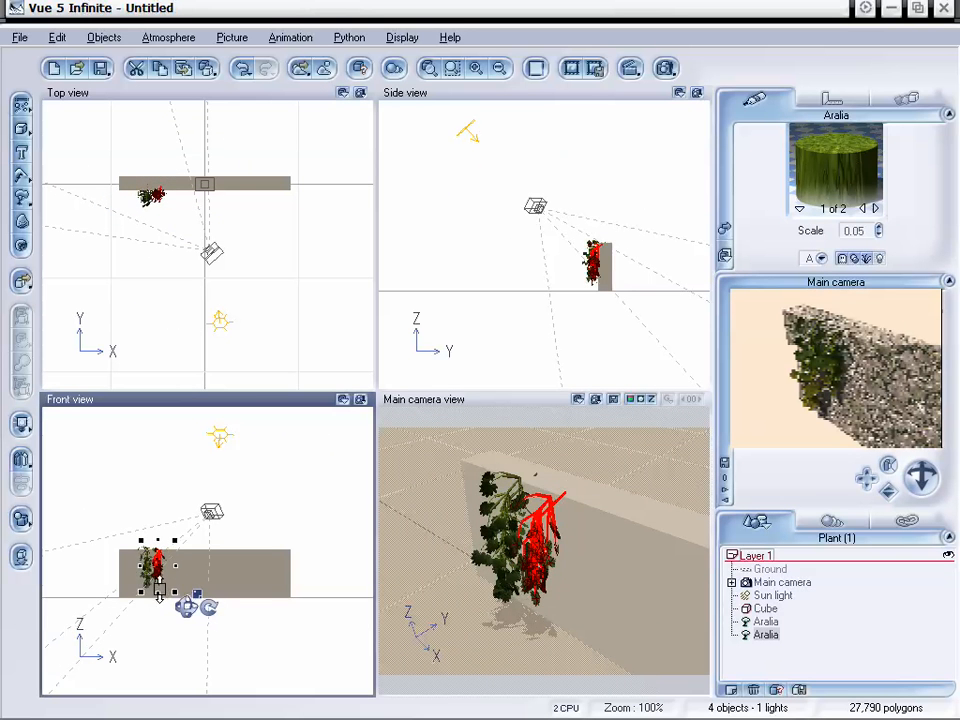
{"action": "left_click_drag", "start_coordinate": [175, 589], "coordinate": [155, 567]}
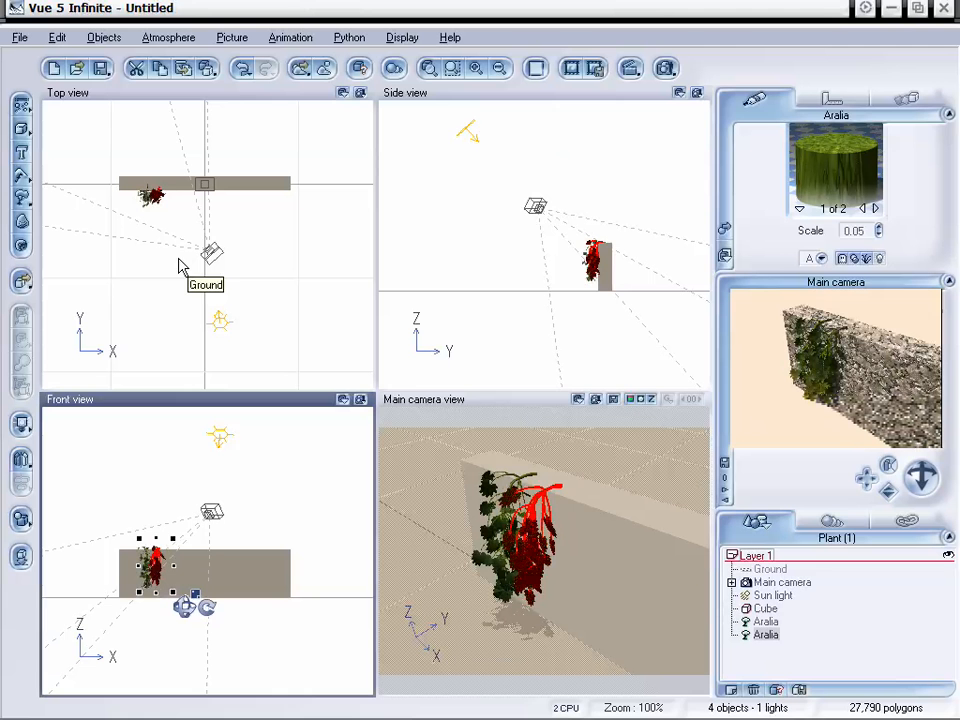
- Duplicate the second Aralia, place the copy further along the wall and apply a newly generated variation to it
{"action": "key", "text": "ctrl+d"}
{"action": "left_click", "coordinate": [163, 195]}
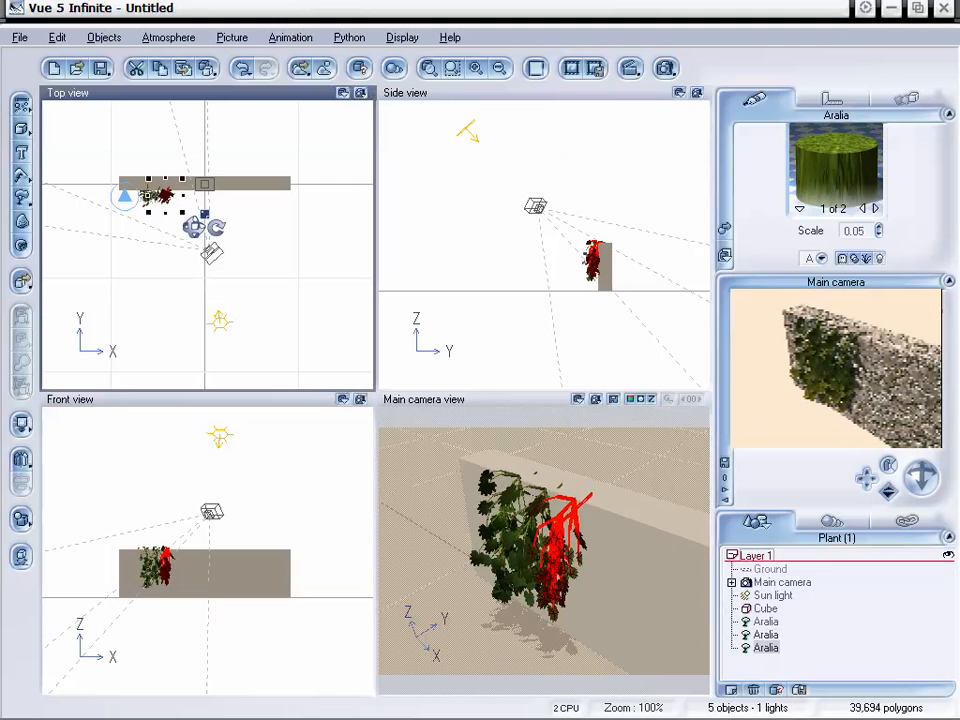
{"action": "left_click_drag", "start_coordinate": [888, 490], "coordinate": [921, 450]}
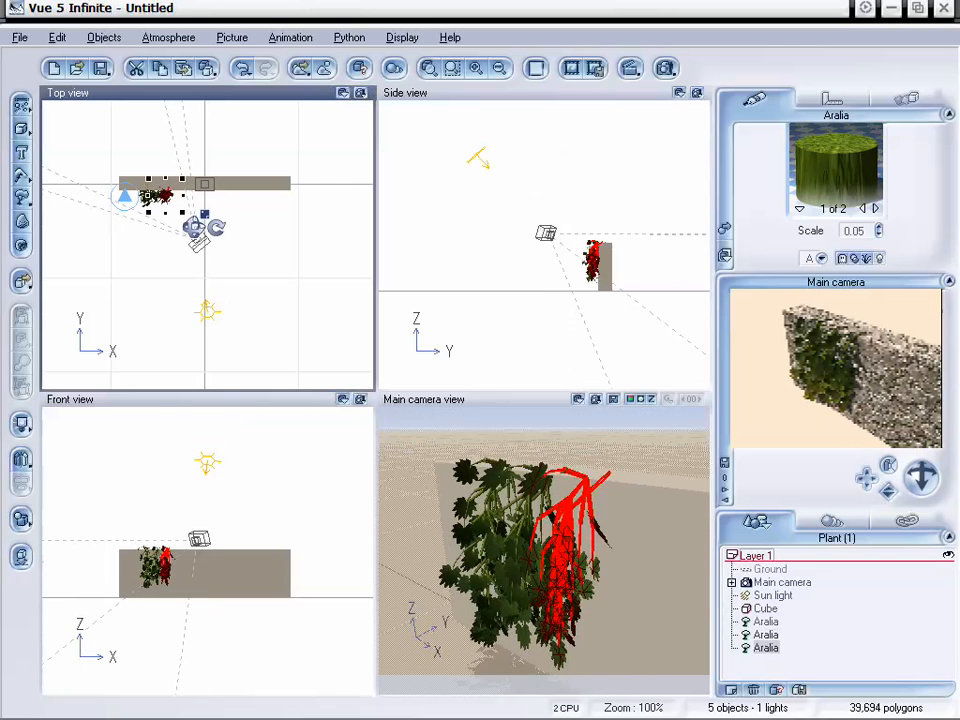
{"action": "double_click", "coordinate": [561, 546]}
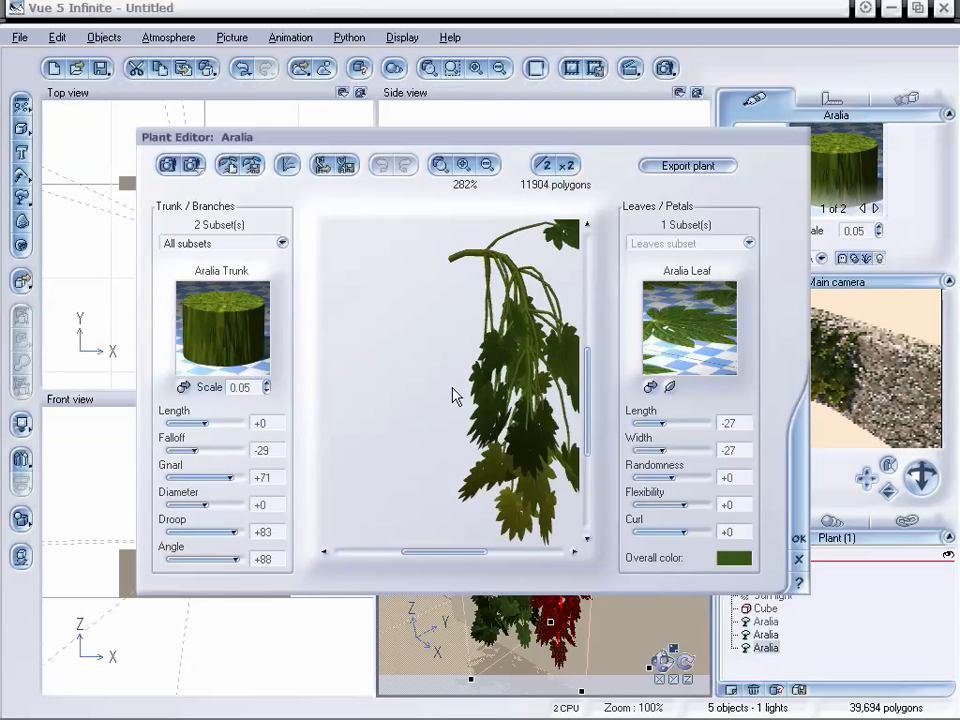
{"action": "left_click", "coordinate": [228, 167]}
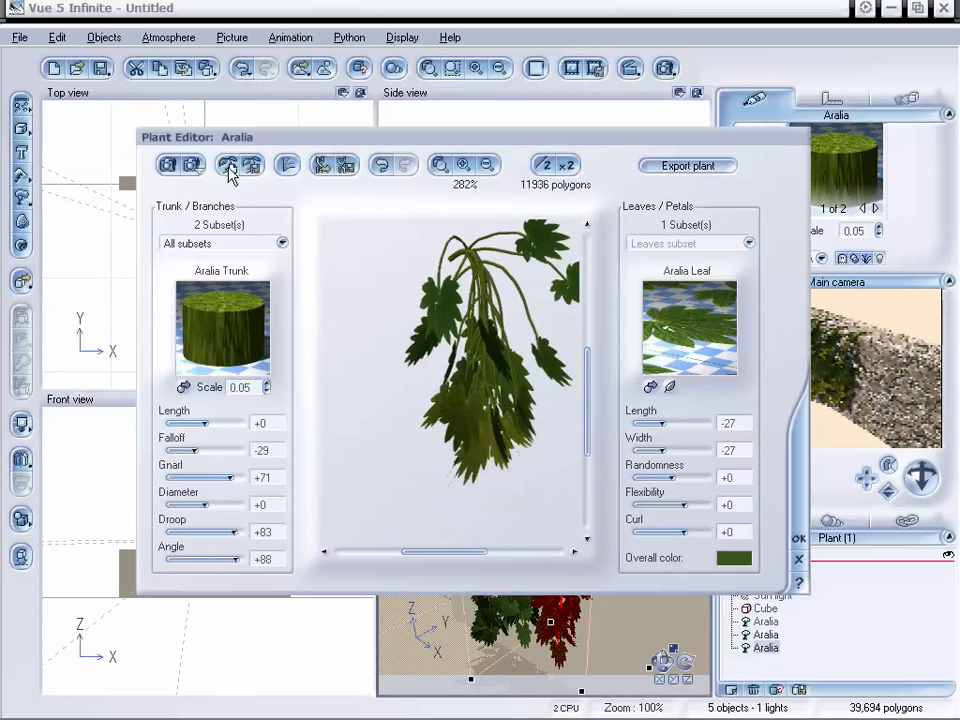
{"action": "left_click", "coordinate": [797, 540]}
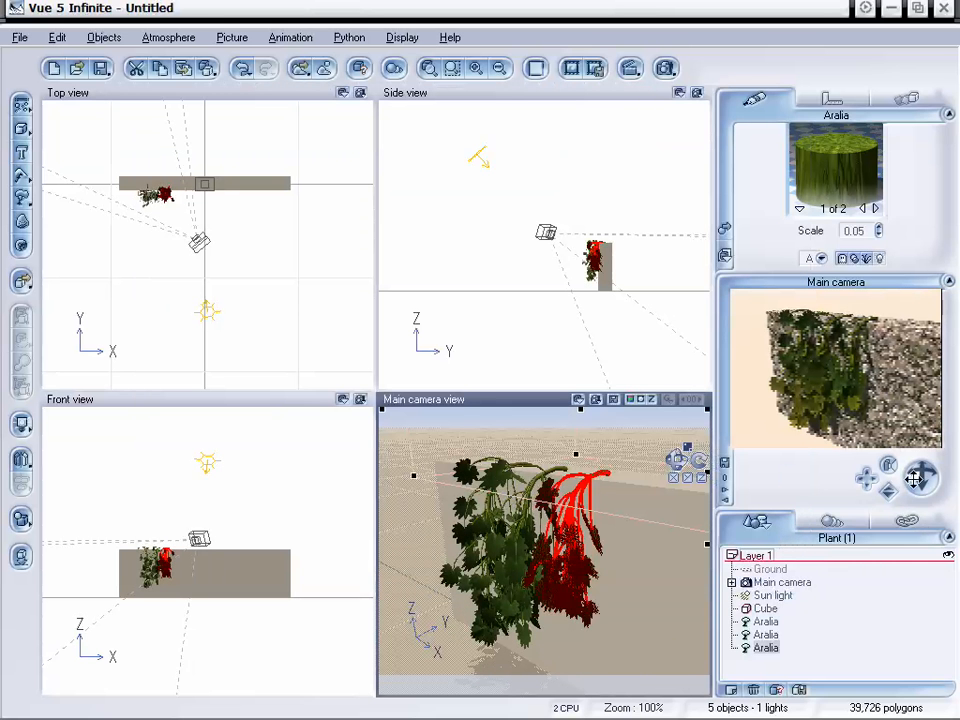
- Thin the wall from its back side in the top view, keeping its front face behind the hanging plants
{"action": "left_click_drag", "start_coordinate": [913, 478], "coordinate": [913, 500]}
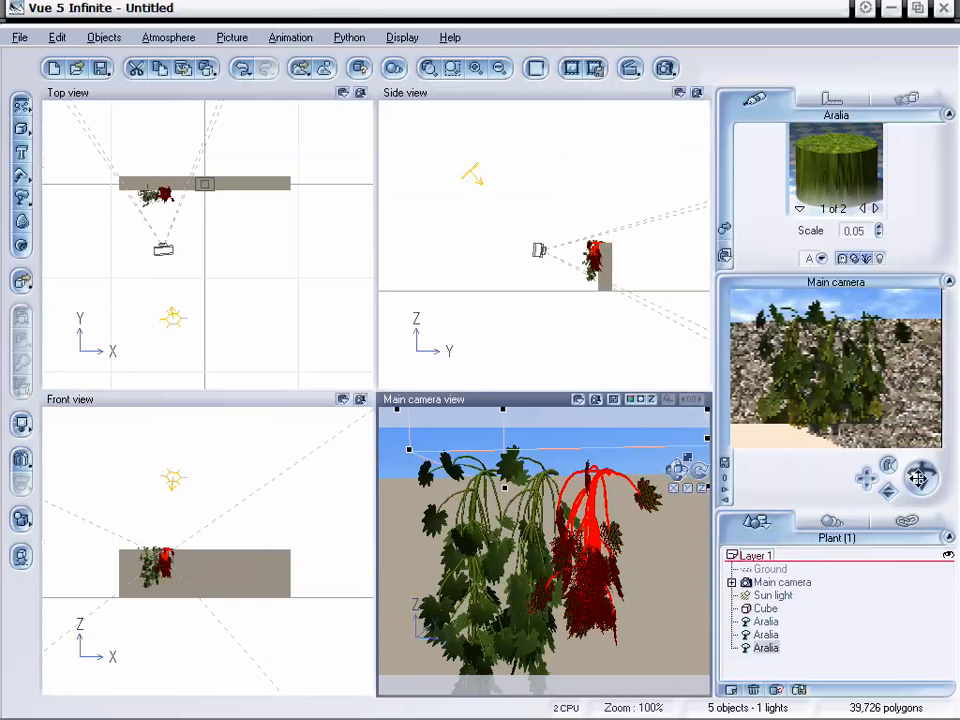
{"action": "left_click_drag", "start_coordinate": [915, 477], "coordinate": [942, 461]}
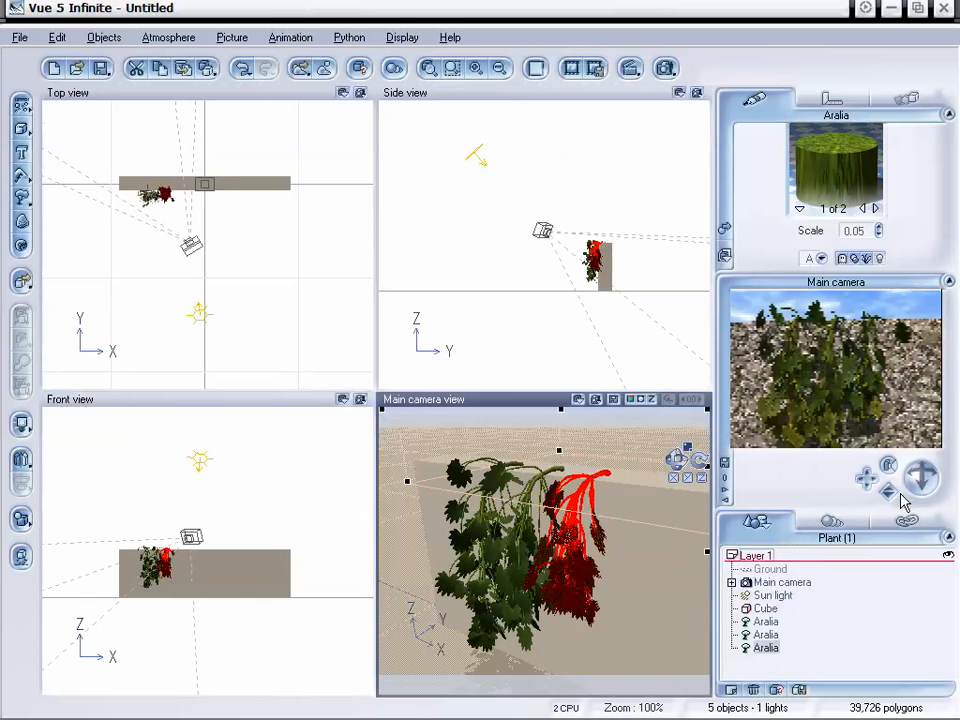
{"action": "left_click_drag", "start_coordinate": [888, 491], "coordinate": [936, 458]}
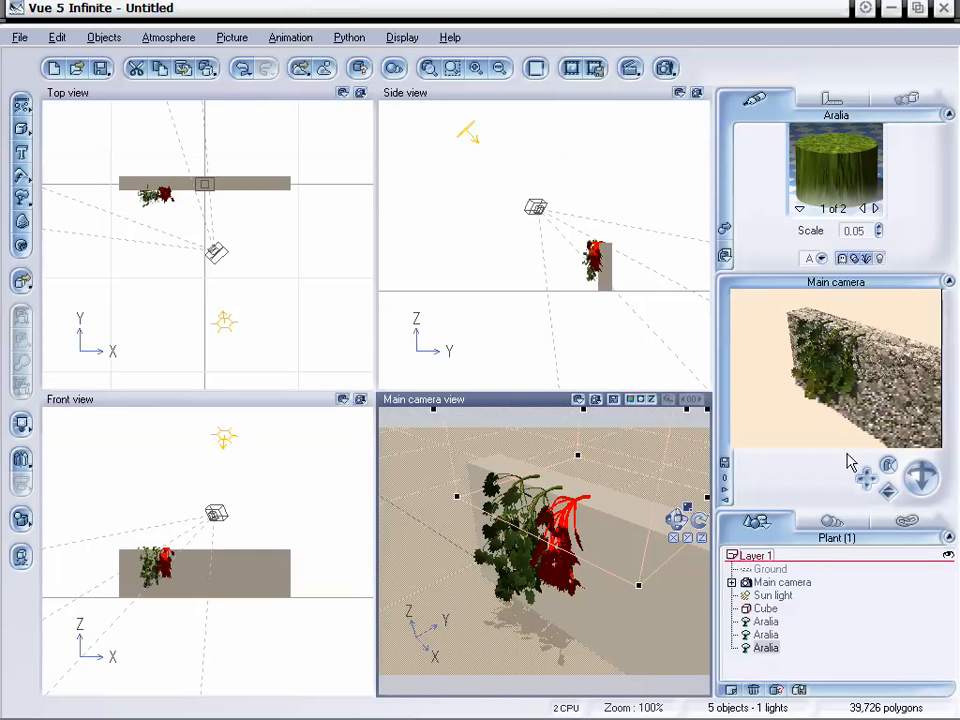
{"action": "mouse_move", "coordinate": [865, 480]}
{"action": "left_mouse_down"}
{"action": "mouse_move", "coordinate": [851, 460]}
{"action": "mouse_move", "coordinate": [854, 484]}
{"action": "left_mouse_up"}
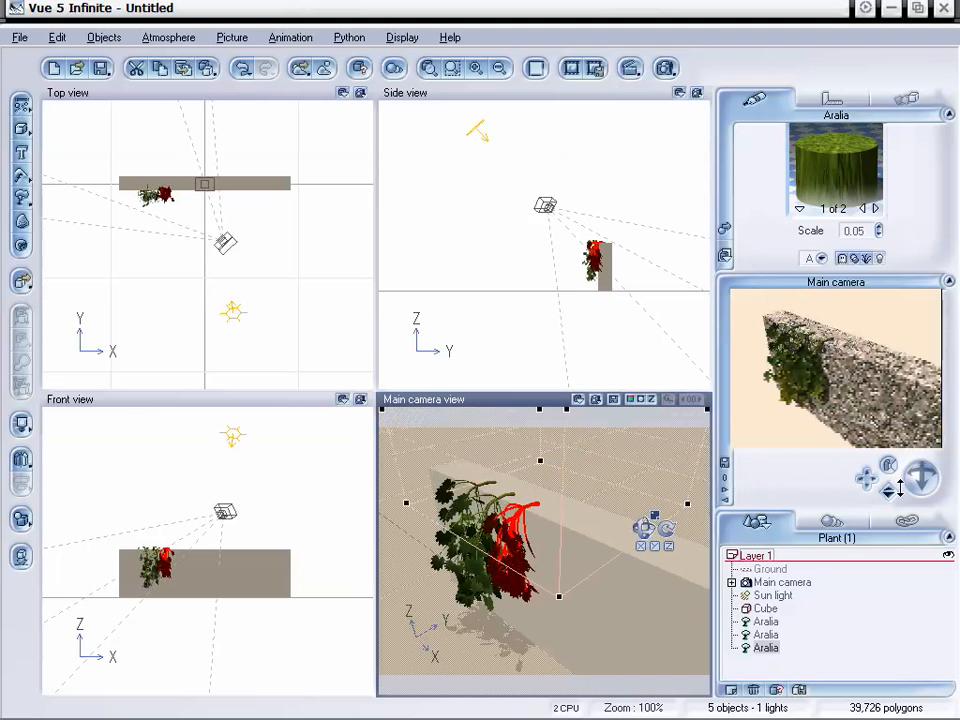
{"action": "left_click_drag", "start_coordinate": [890, 491], "coordinate": [840, 482]}
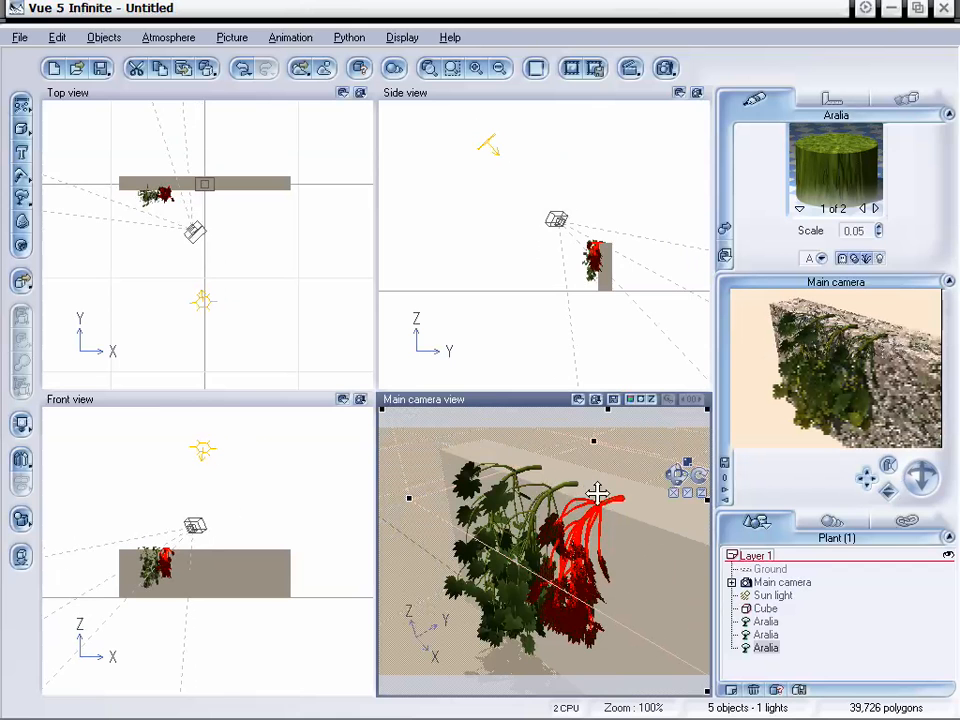
{"action": "left_click_drag", "start_coordinate": [888, 491], "coordinate": [888, 503]}
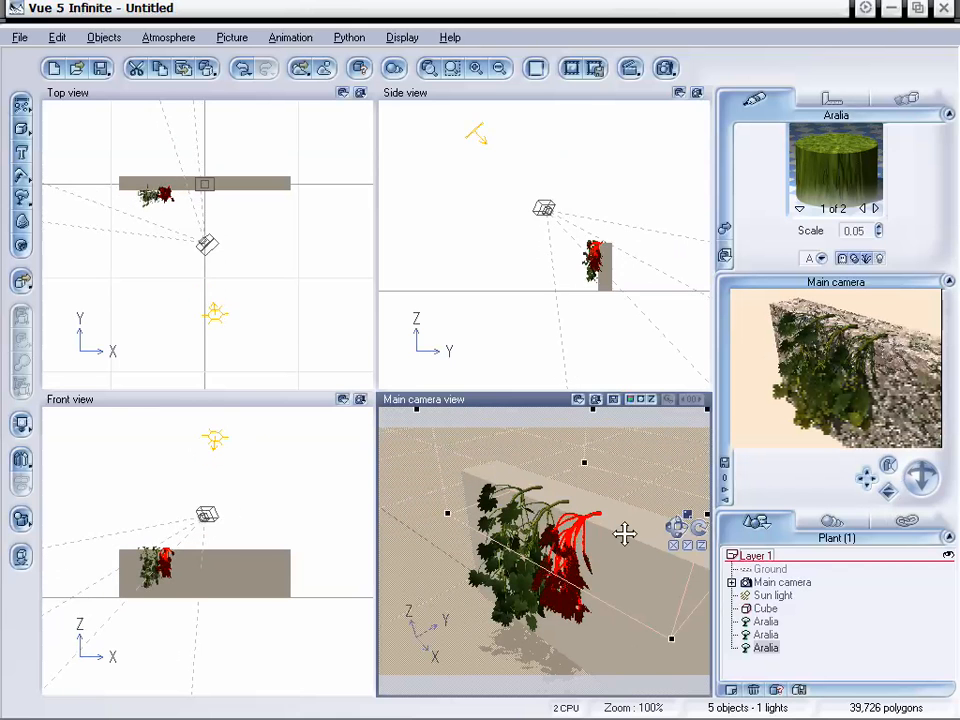
{"action": "left_click", "coordinate": [255, 184]}
{"action": "left_click", "coordinate": [258, 181]}
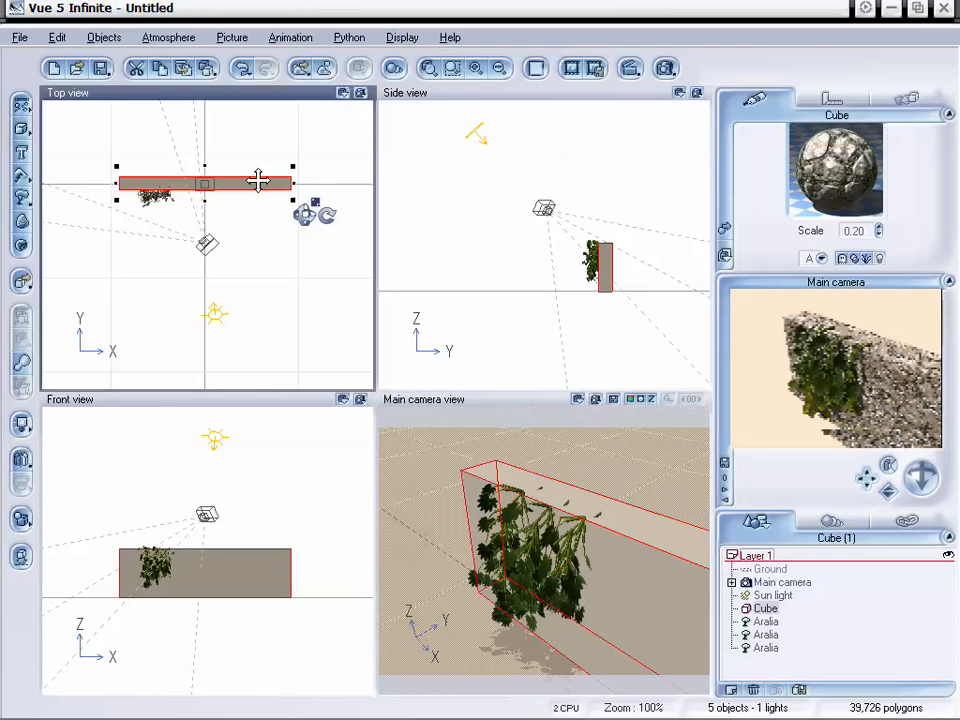
{"action": "left_click_drag", "start_coordinate": [205, 165], "coordinate": [204, 178]}
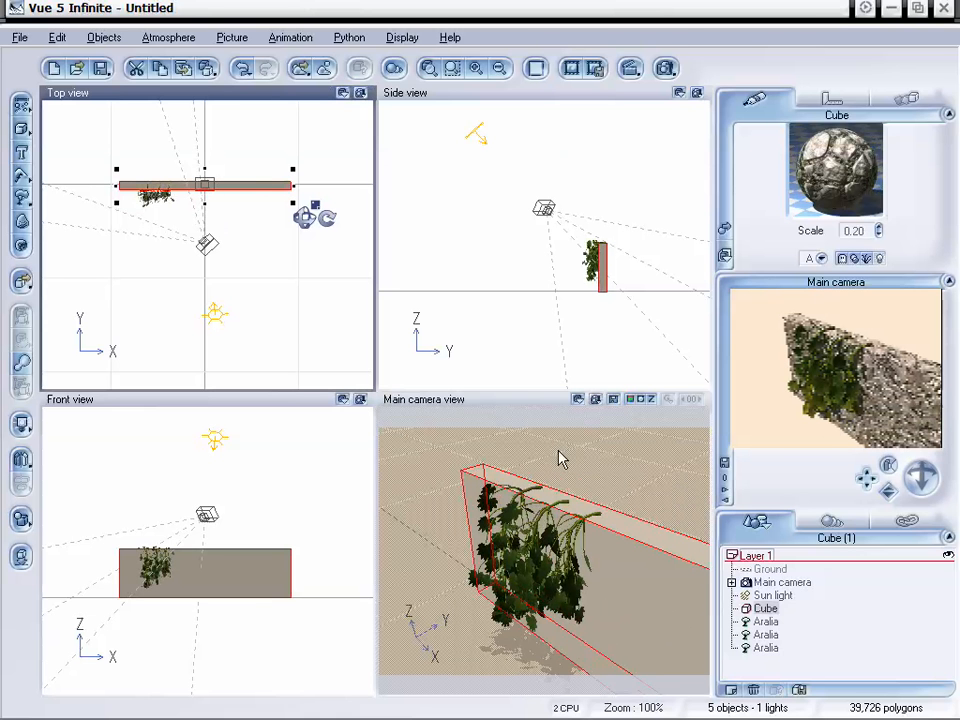
{"action": "left_click_drag", "start_coordinate": [890, 495], "coordinate": [890, 491]}
- Duplicate the middle Aralia and rotate the copy in the front view until it lies nearly horizontal
{"action": "left_click", "coordinate": [770, 648]}
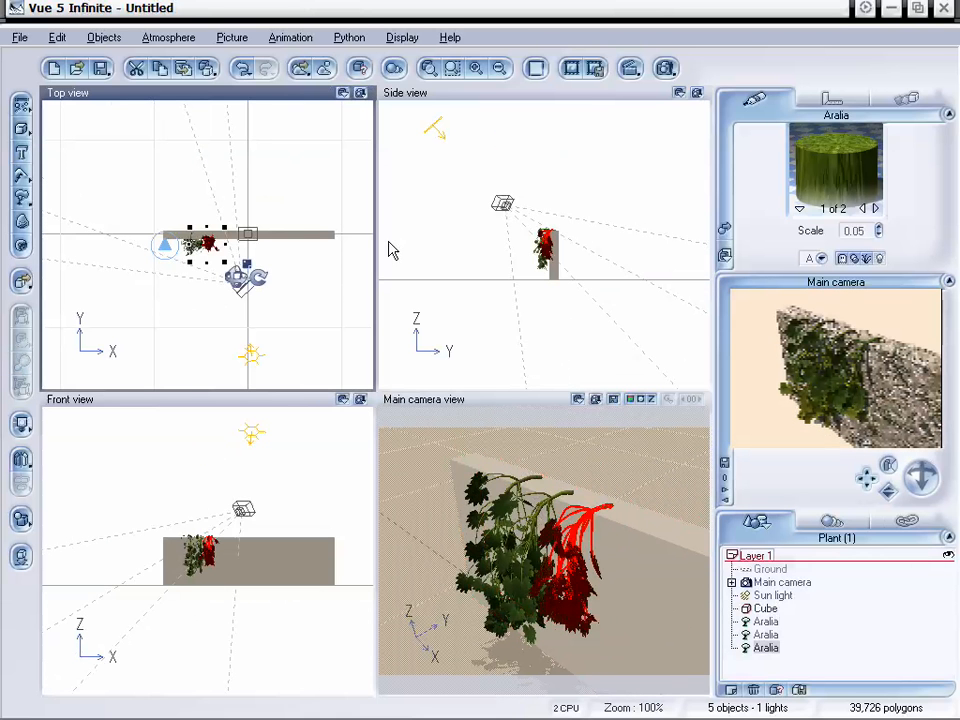
{"action": "left_click", "coordinate": [765, 635]}
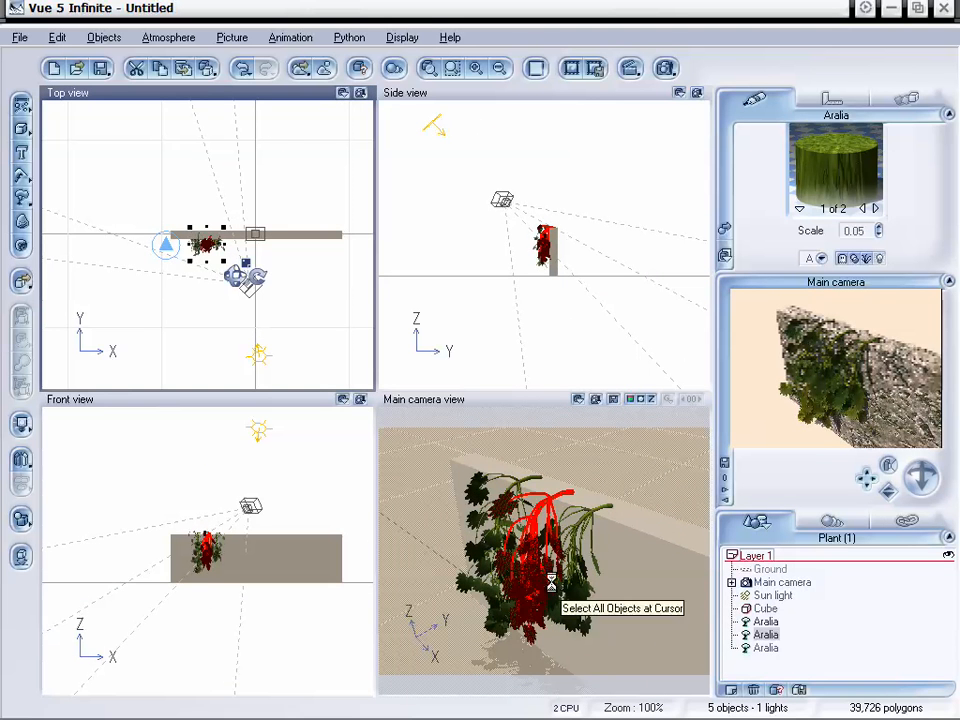
{"action": "key", "text": "ctrl+v"}
{"action": "left_click", "coordinate": [206, 549]}
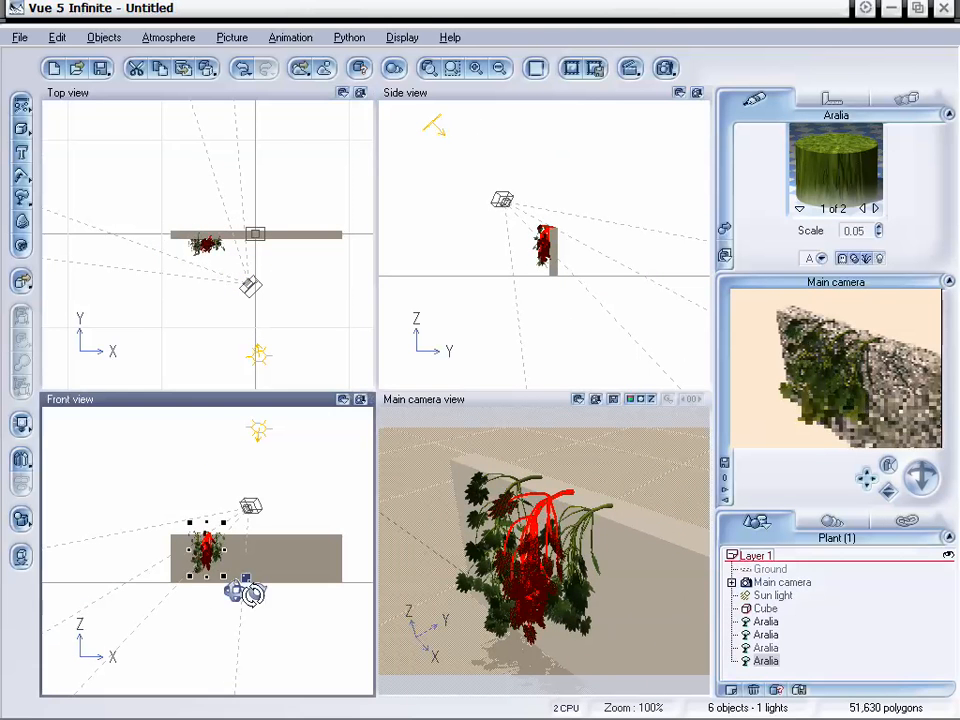
{"action": "left_click_drag", "start_coordinate": [252, 594], "coordinate": [301, 475]}
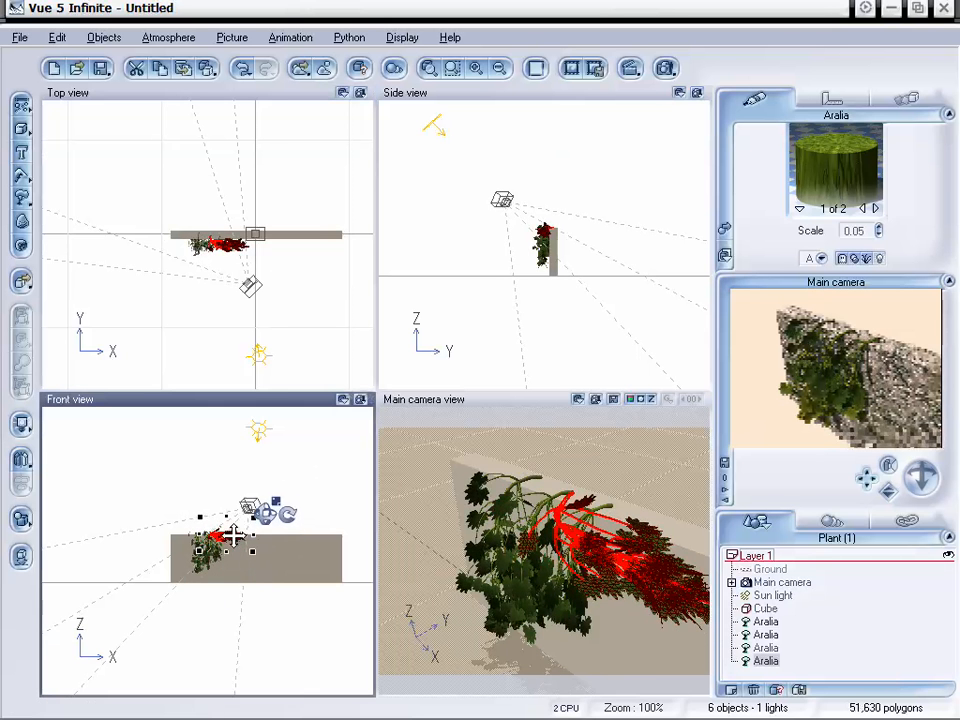
- Place the rotated Aralia on top of the wall, above the hanging plants, and lower it slightly onto the upper edge
{"action": "left_click_drag", "start_coordinate": [233, 535], "coordinate": [219, 530]}
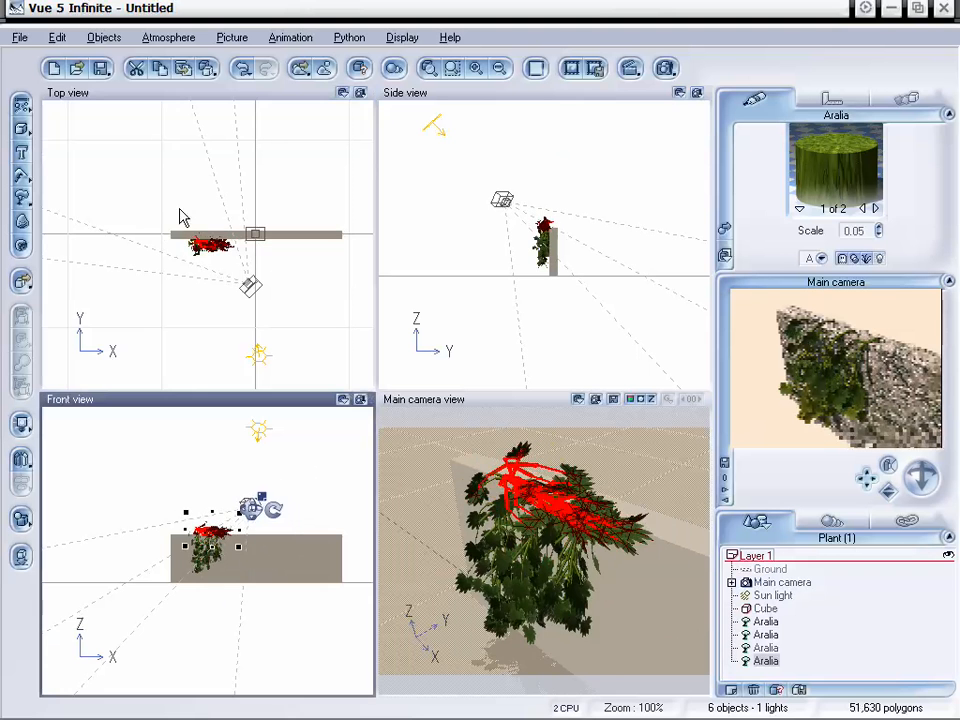
{"action": "left_click", "coordinate": [205, 232]}
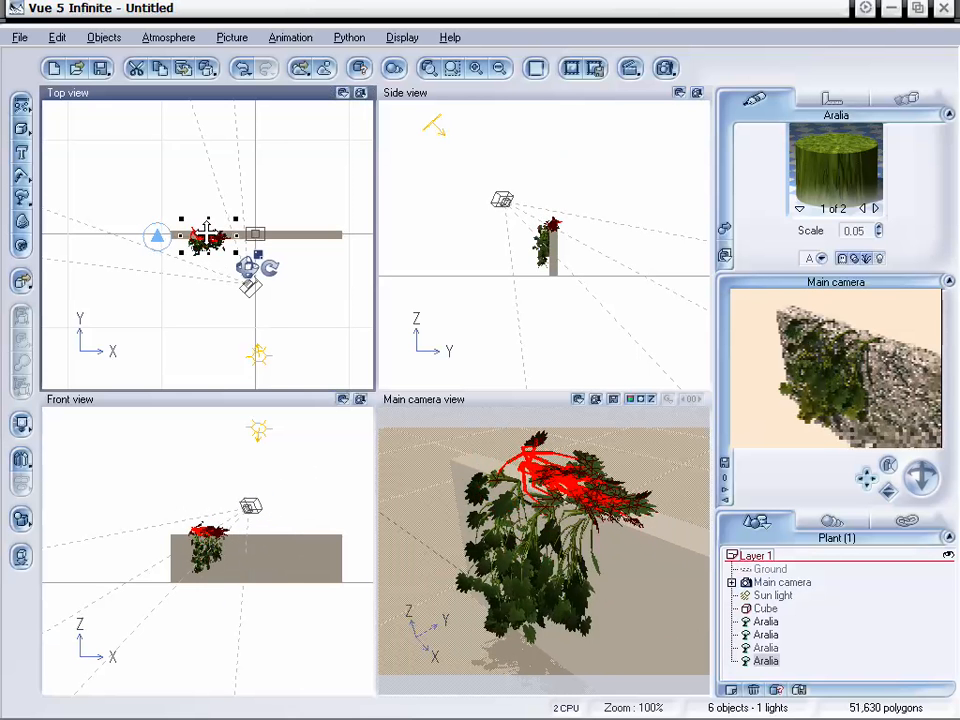
{"action": "left_click", "coordinate": [204, 537]}
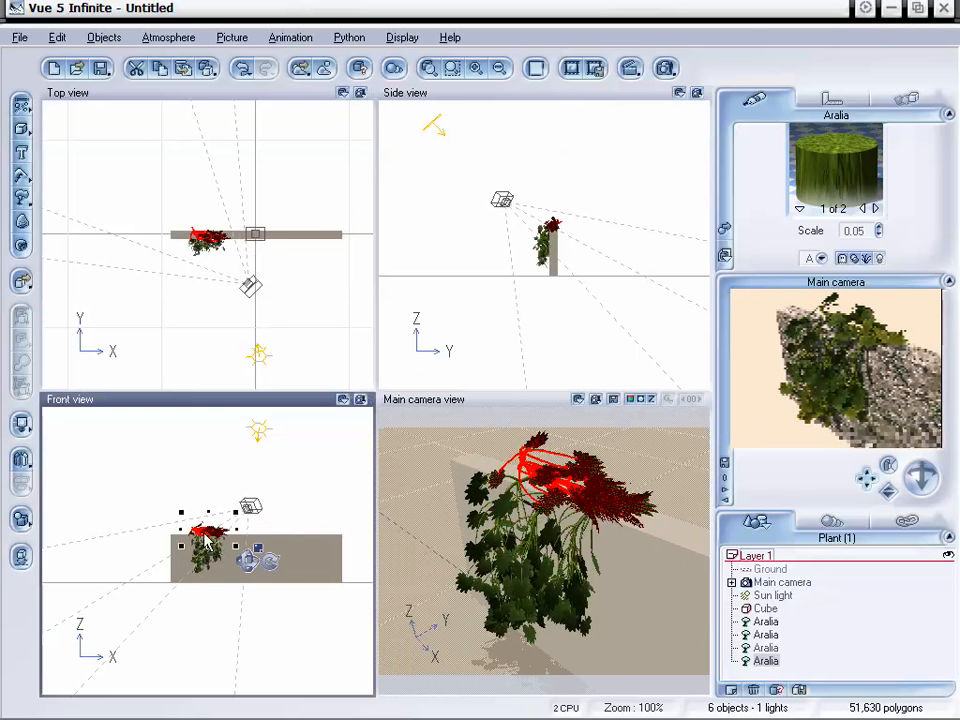
{"action": "left_click_drag", "start_coordinate": [204, 533], "coordinate": [201, 533]}
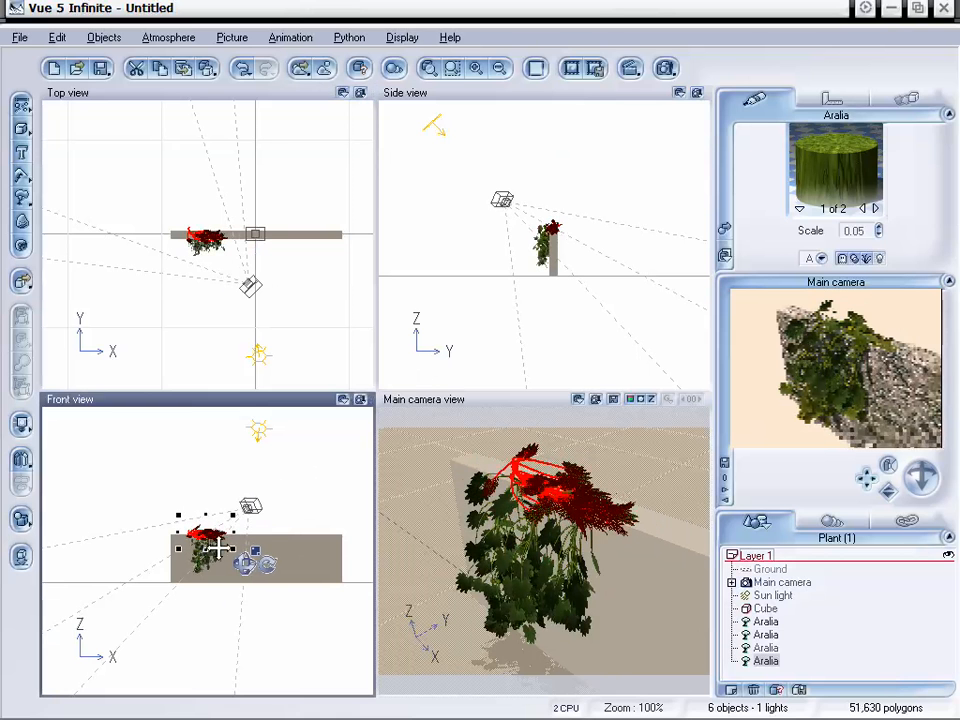
{"action": "right_click", "coordinate": [849, 425]}
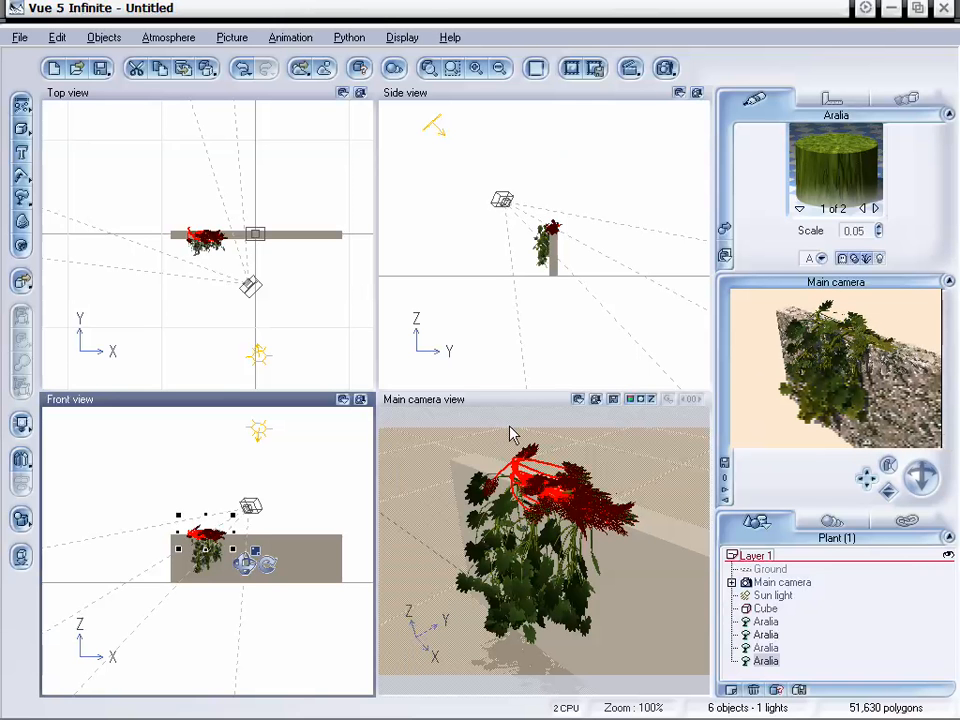
- Duplicate the rotated Aralia and place the copy slightly lower, over the wall's front face near its upper edge
{"action": "key", "text": "ctrl+d"}
{"action": "left_click", "coordinate": [229, 242]}
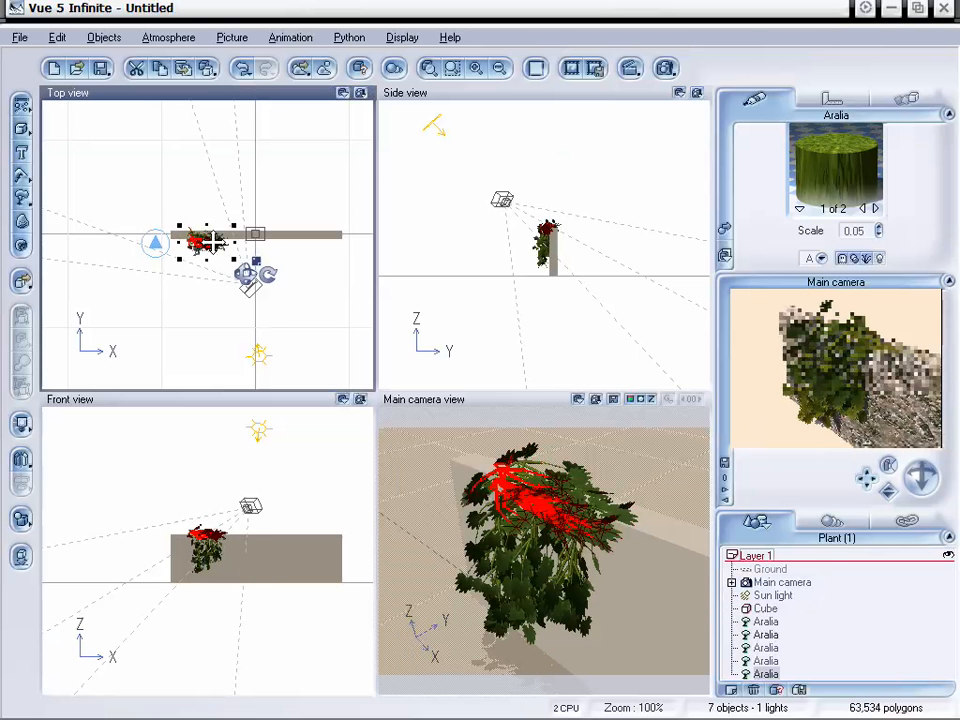
{"action": "left_click", "coordinate": [212, 539]}
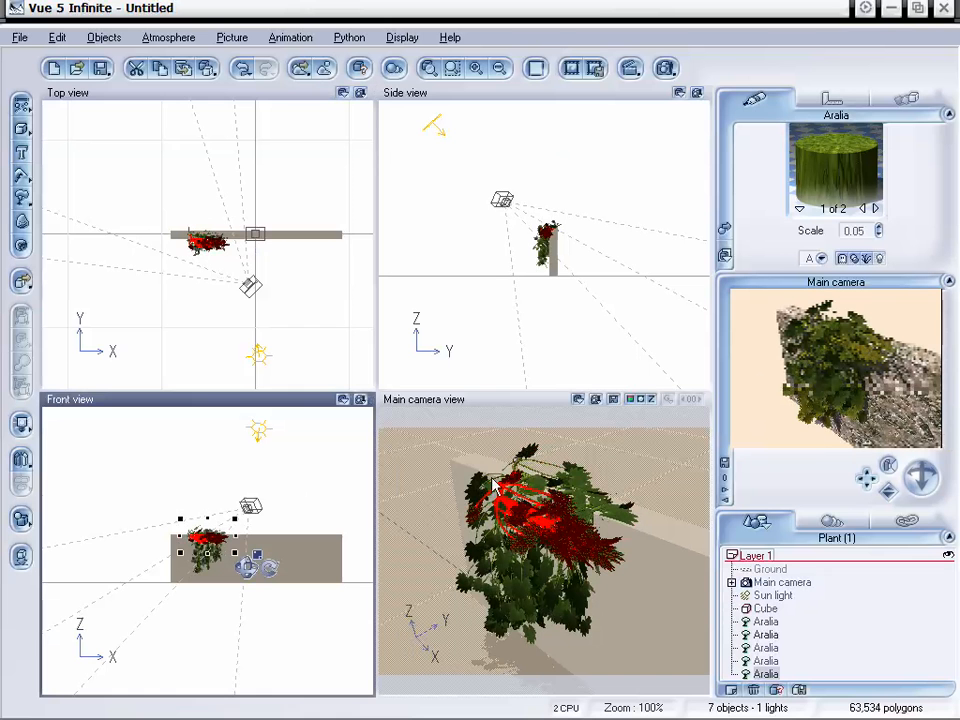
{"action": "left_click", "coordinate": [205, 243]}
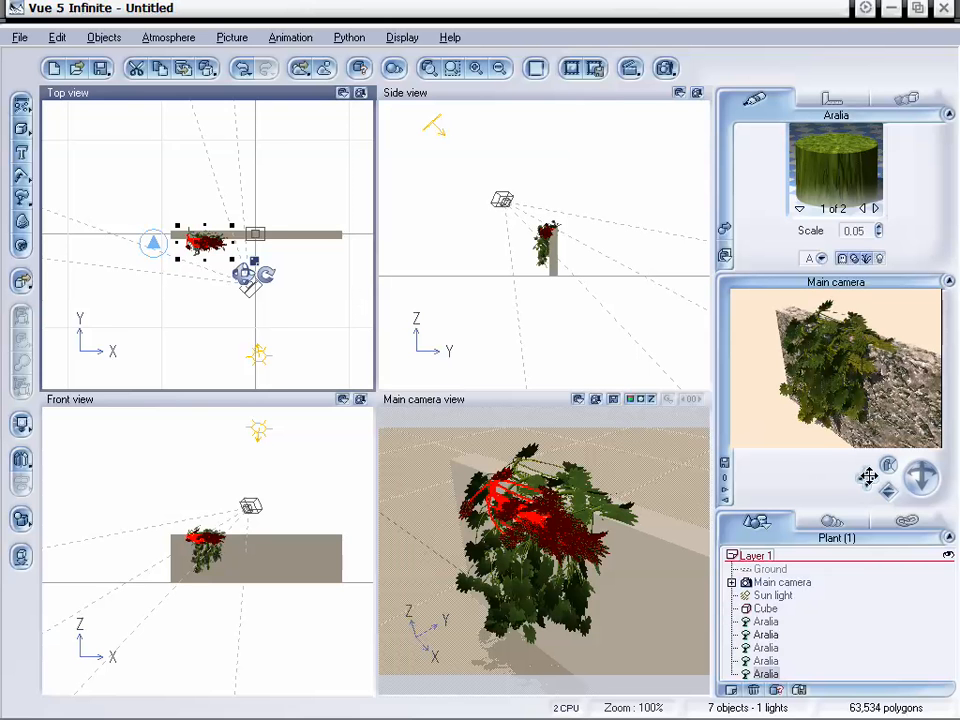
- Move the camera closer to the plants and render the scene to screen with the Final preset at 640x480
{"action": "left_click_drag", "start_coordinate": [868, 476], "coordinate": [887, 500]}
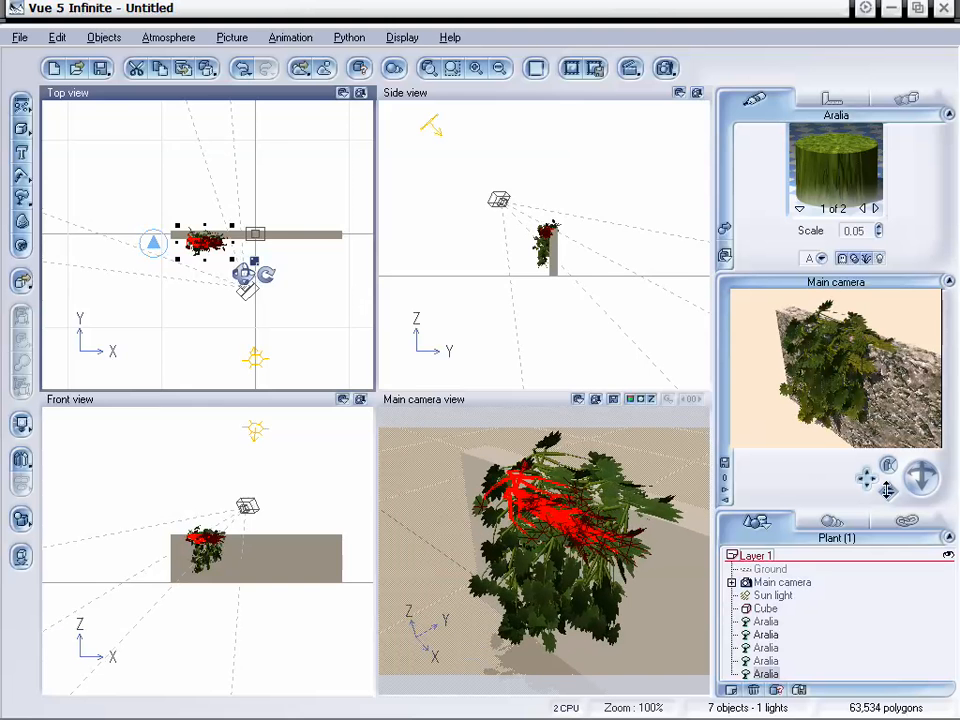
{"action": "left_click", "coordinate": [666, 68]}
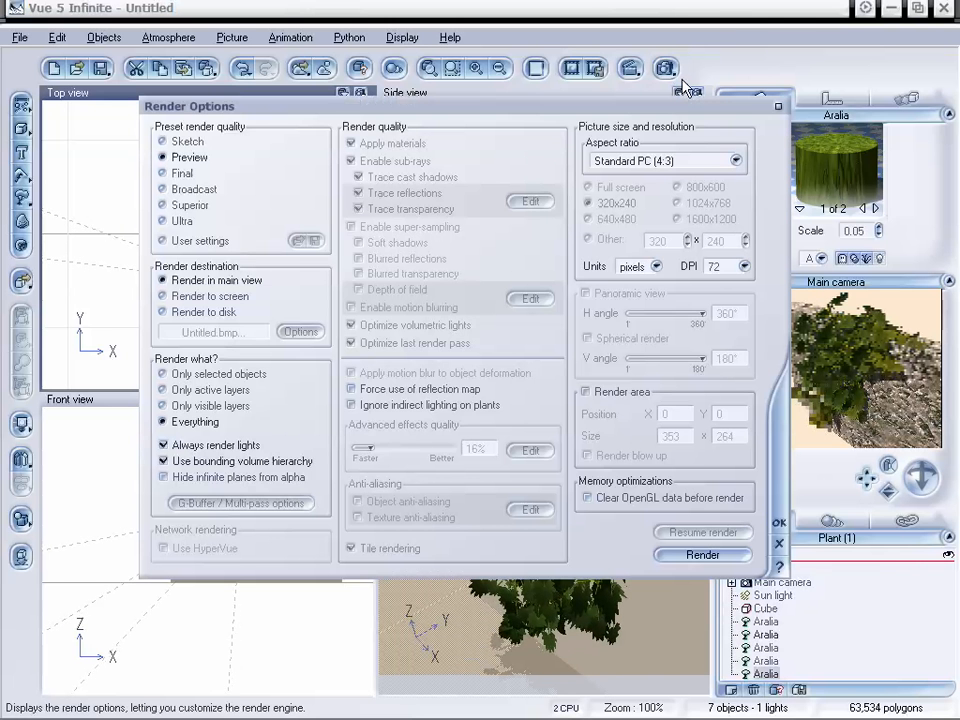
{"action": "left_click", "coordinate": [158, 172]}
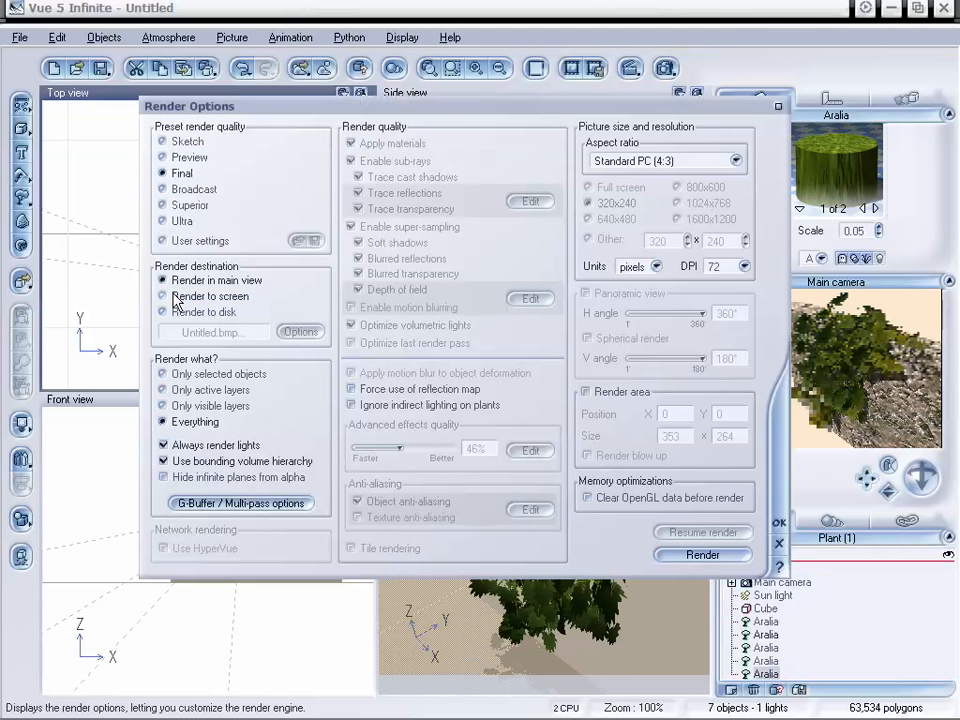
{"action": "left_click", "coordinate": [617, 218]}
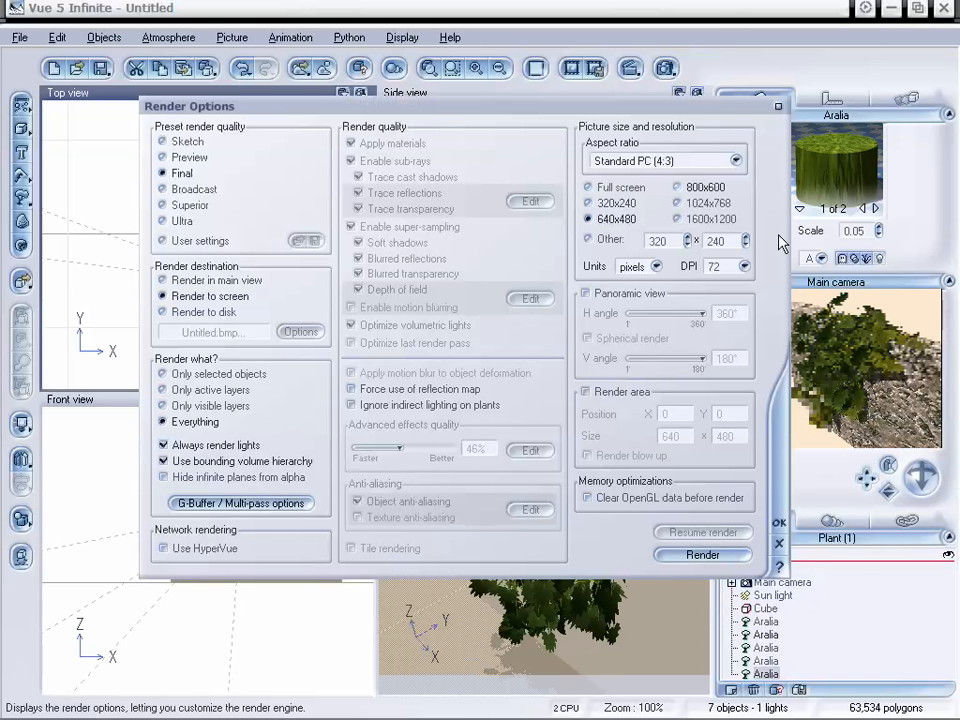
{"action": "left_click", "coordinate": [703, 555]}
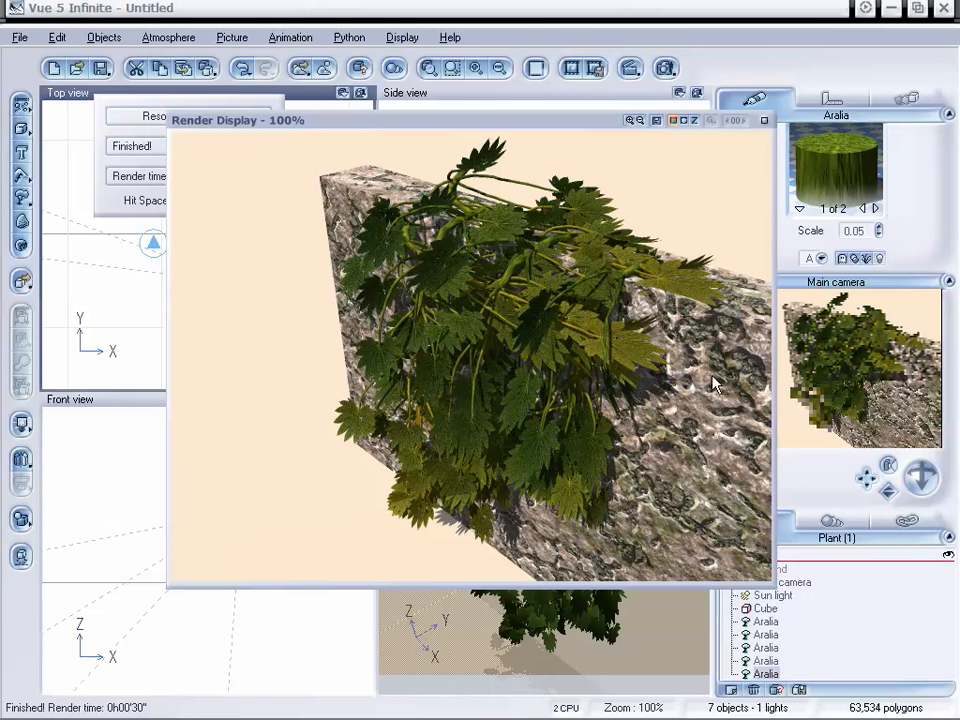
{"action": "left_click", "coordinate": [765, 121]}
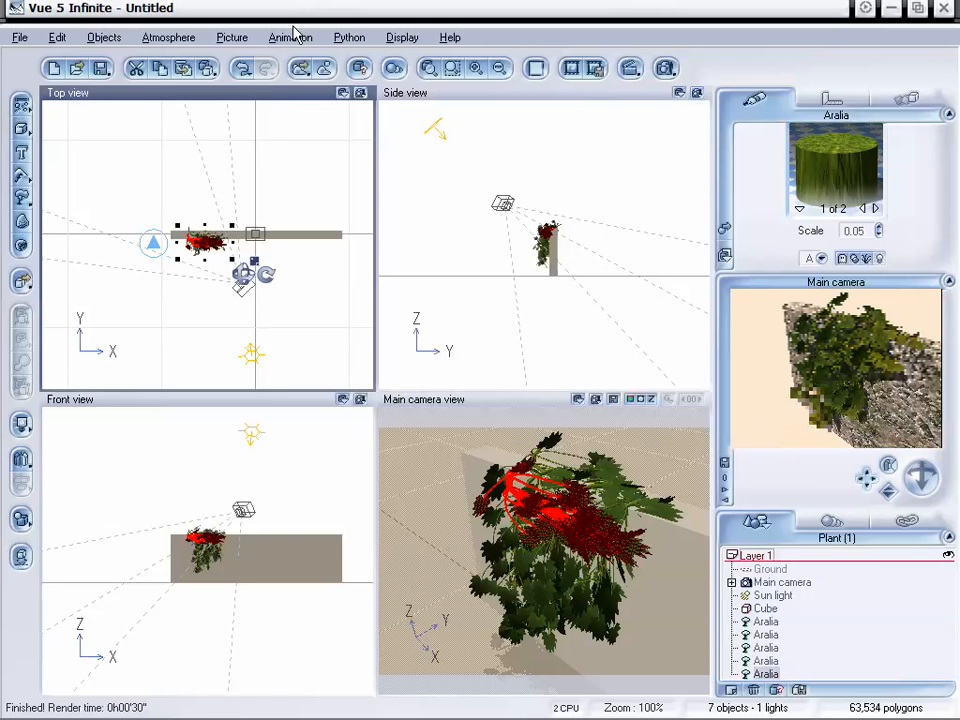
- Review the lighting model options in the Atmosphere Editor and leave without changing the atmosphere
{"action": "left_click", "coordinate": [172, 40]}
{"action": "left_click", "coordinate": [189, 96]}
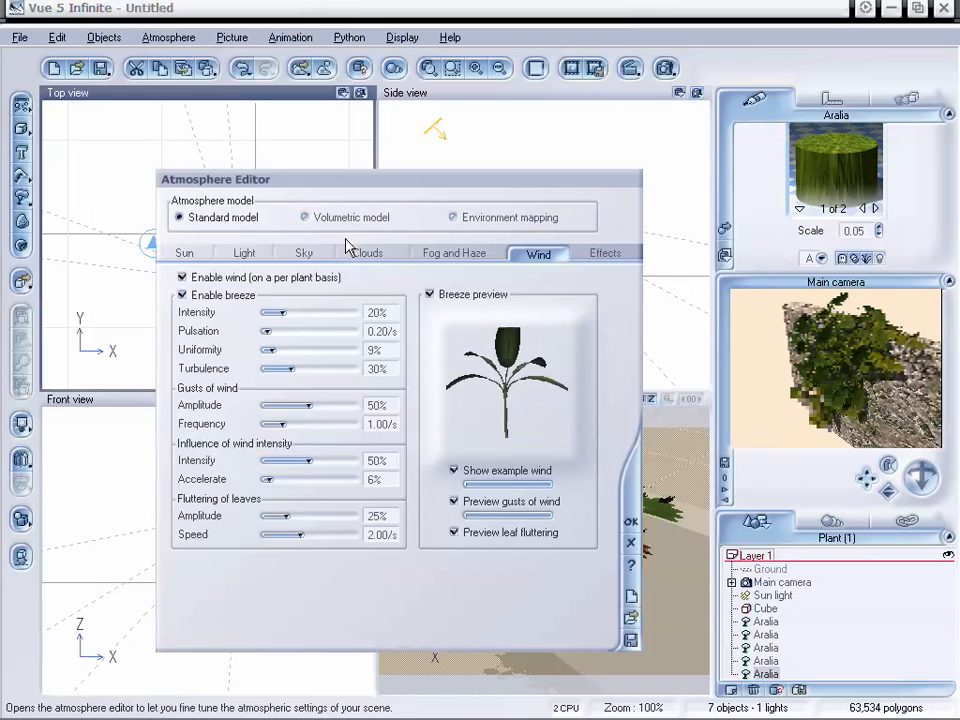
{"action": "left_click_drag", "start_coordinate": [365, 200], "coordinate": [379, 137]}
{"action": "left_click", "coordinate": [279, 212]}
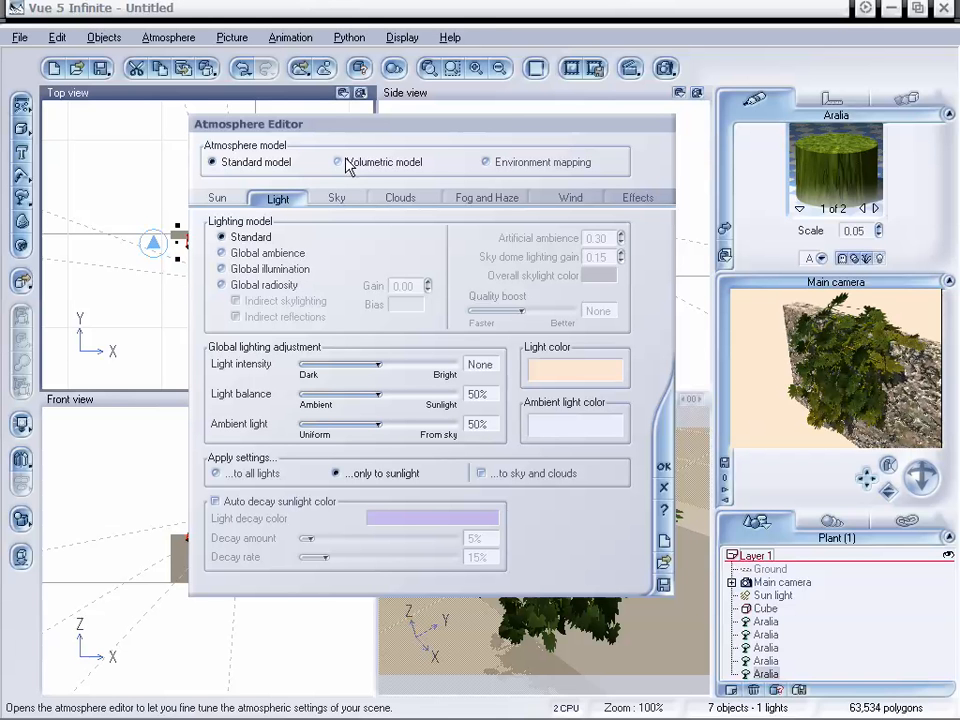
{"action": "left_click_drag", "start_coordinate": [381, 136], "coordinate": [375, 127]}
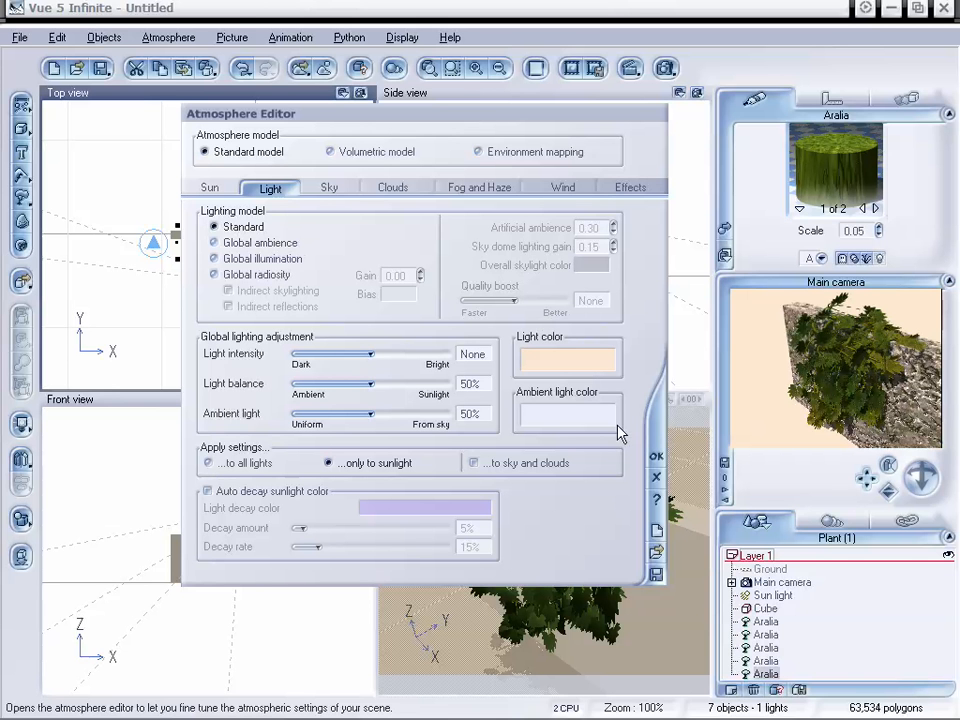
{"action": "left_click", "coordinate": [655, 477]}
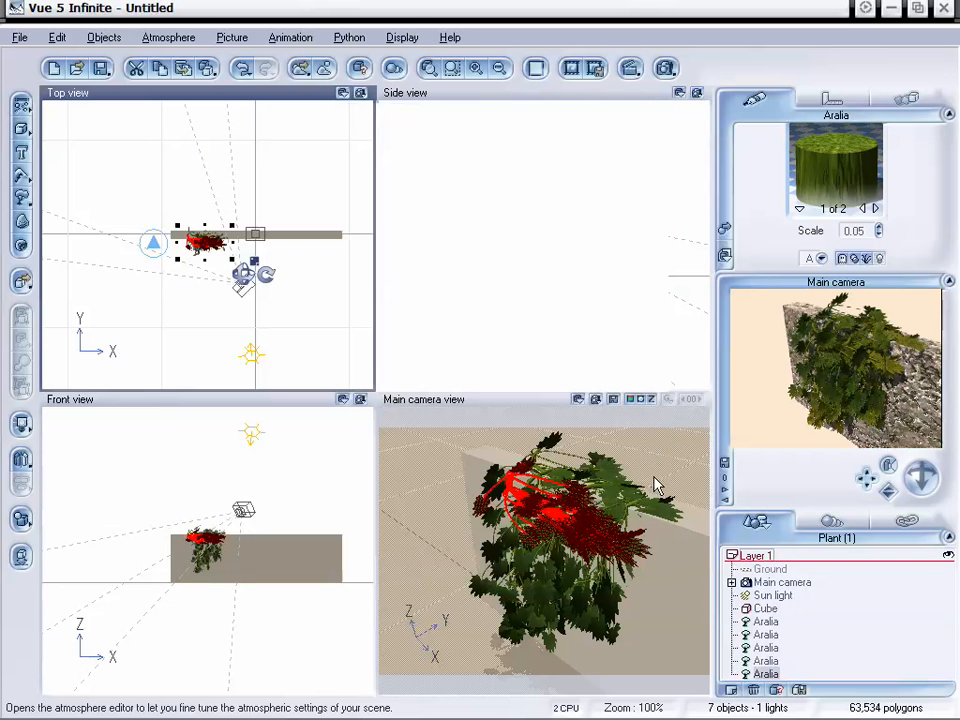
- Browse the plant species, including Bamboo and Coconut Tree, and add a Blossoming Cherry Tree to the scene
{"action": "left_click", "coordinate": [886, 493]}
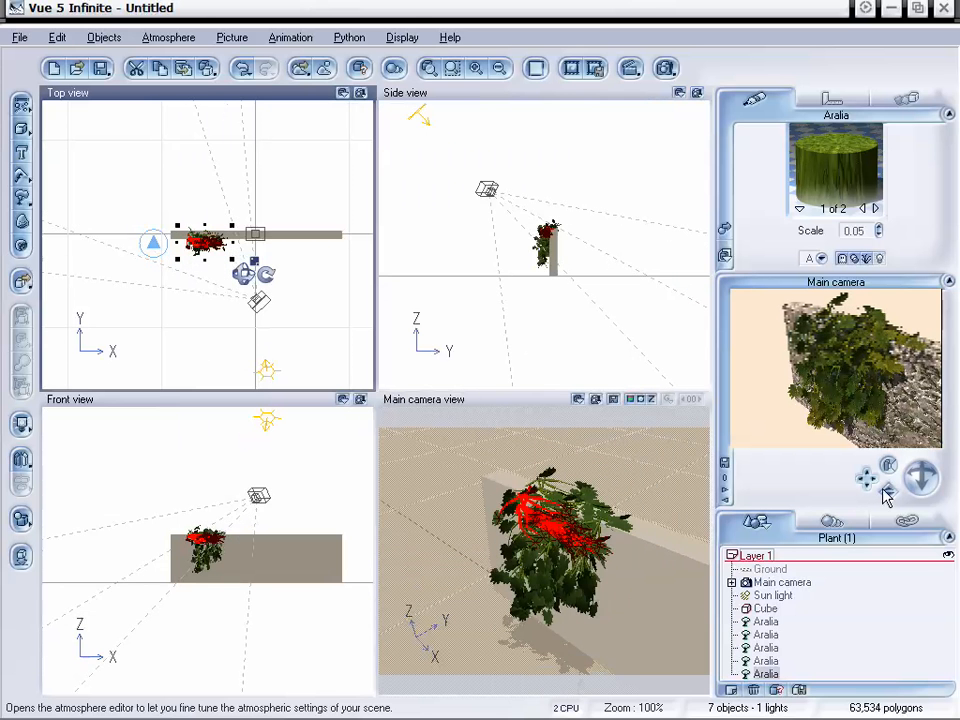
{"action": "left_click_drag", "start_coordinate": [867, 478], "coordinate": [865, 474]}
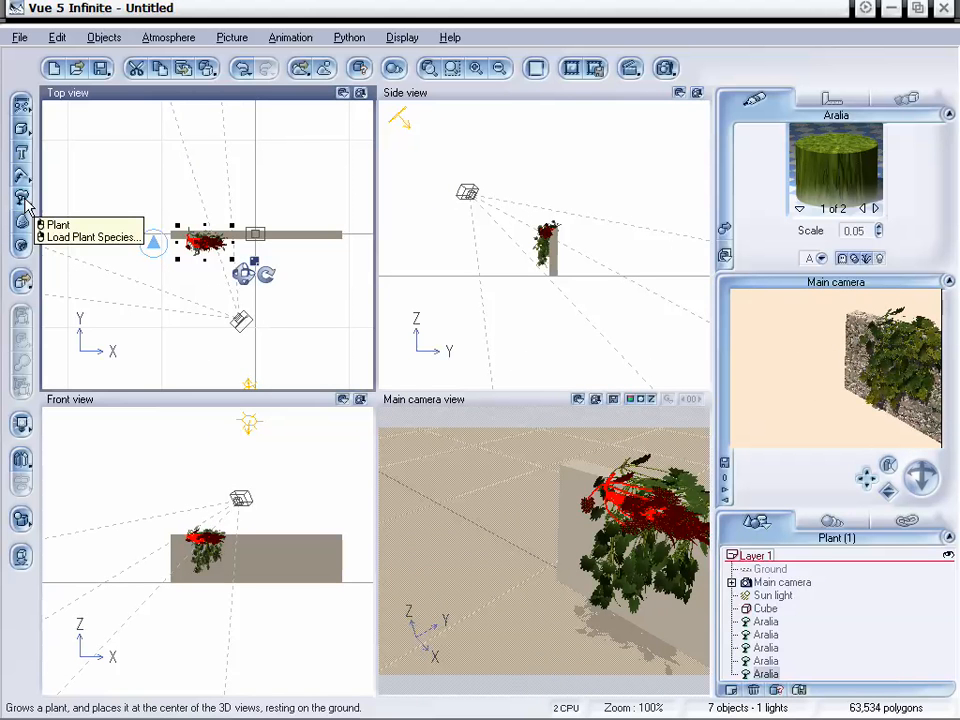
{"action": "right_click", "coordinate": [24, 199]}
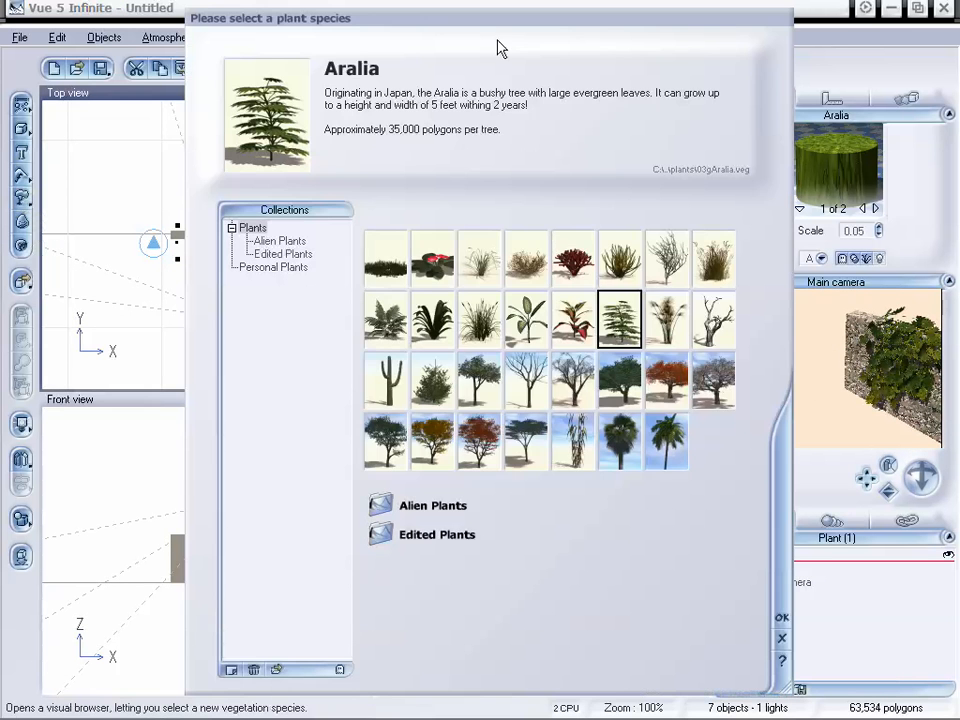
{"action": "left_click_drag", "start_coordinate": [506, 24], "coordinate": [480, 22]}
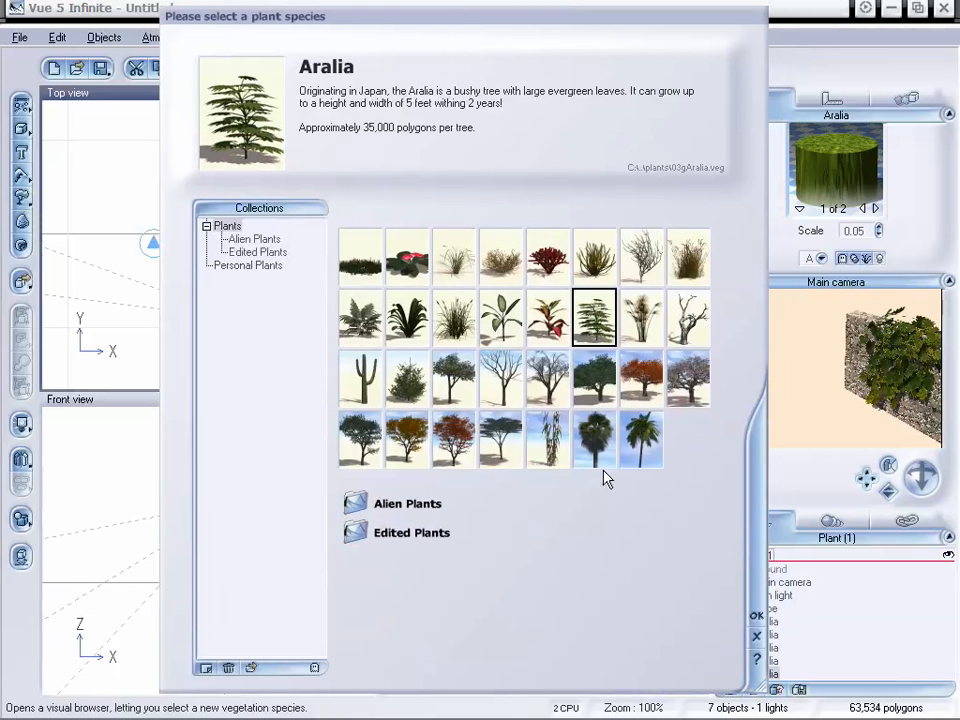
{"action": "left_click", "coordinate": [550, 442]}
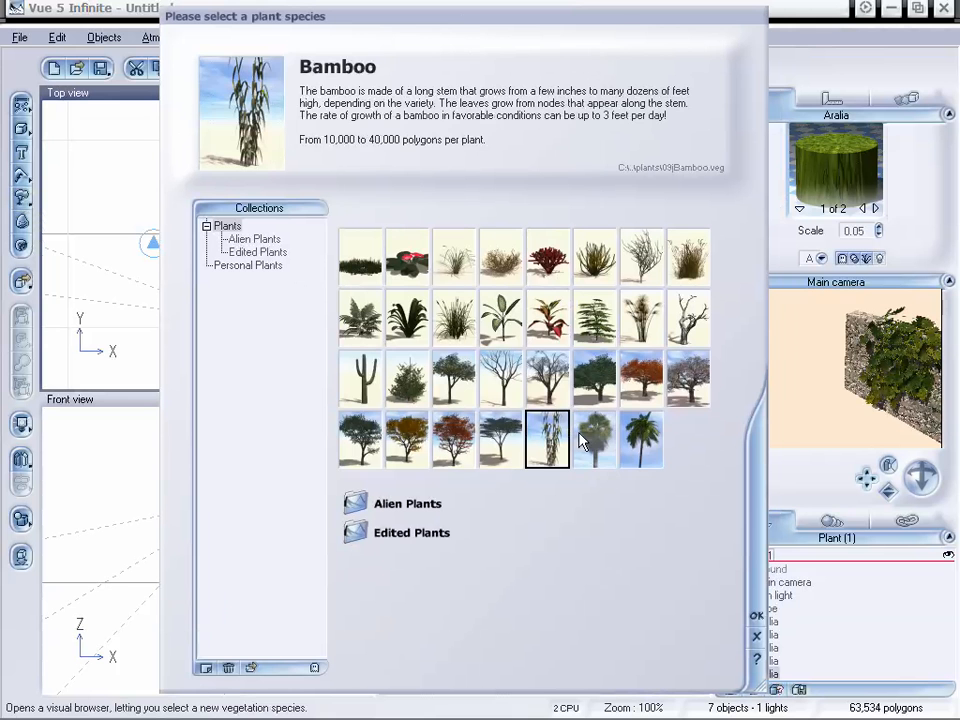
{"action": "left_click", "coordinate": [645, 438]}
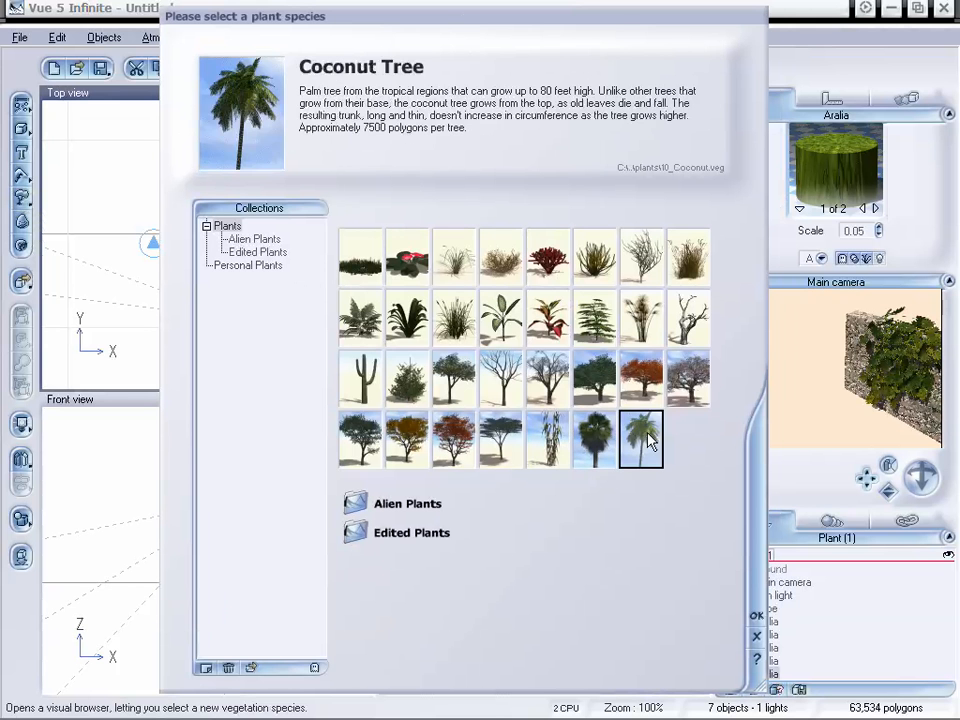
{"action": "left_click", "coordinate": [686, 379]}
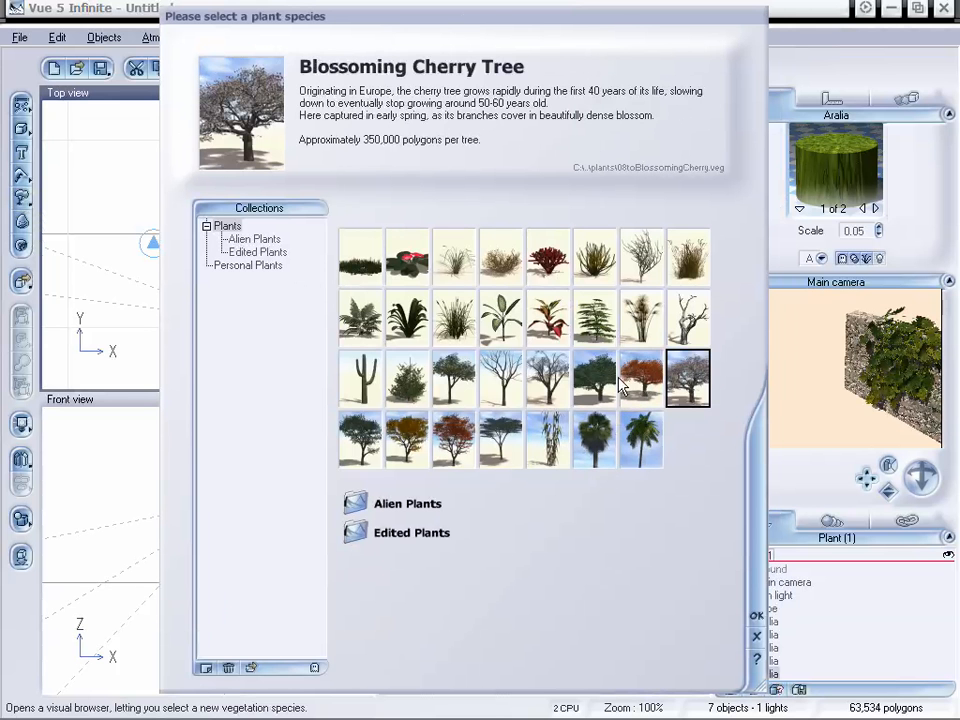
{"action": "left_click", "coordinate": [756, 615]}
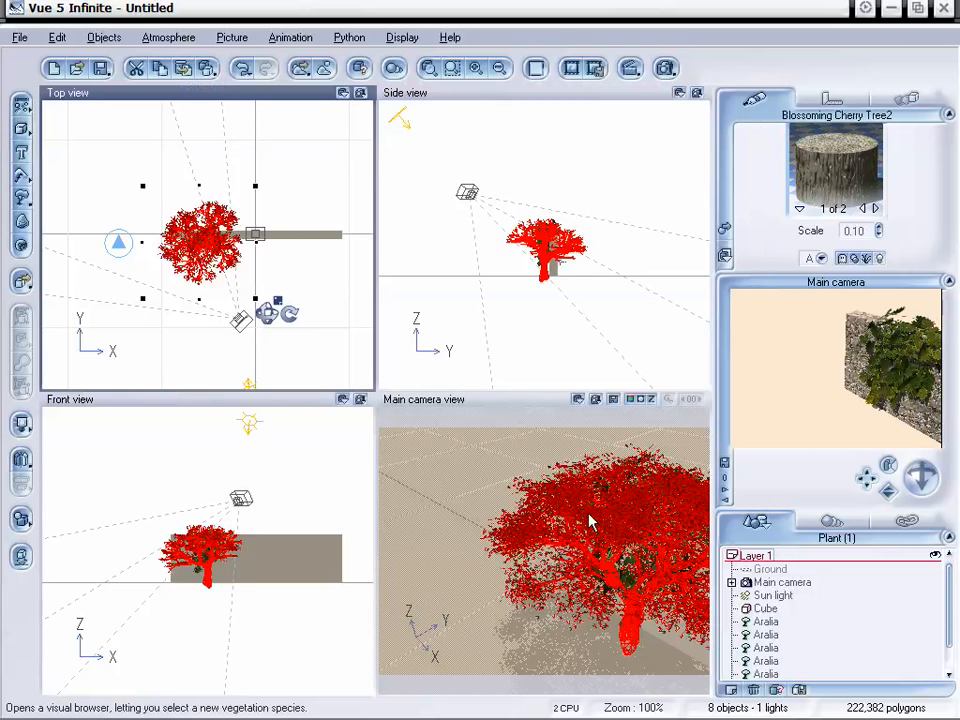
- Move the cherry tree away from the wall onto open ground and frame it in the main camera
{"action": "left_click_drag", "start_coordinate": [193, 226], "coordinate": [115, 245]}
{"action": "right_click_drag", "start_coordinate": [165, 215], "coordinate": [267, 199]}
{"action": "left_click_drag", "start_coordinate": [233, 214], "coordinate": [216, 214]}
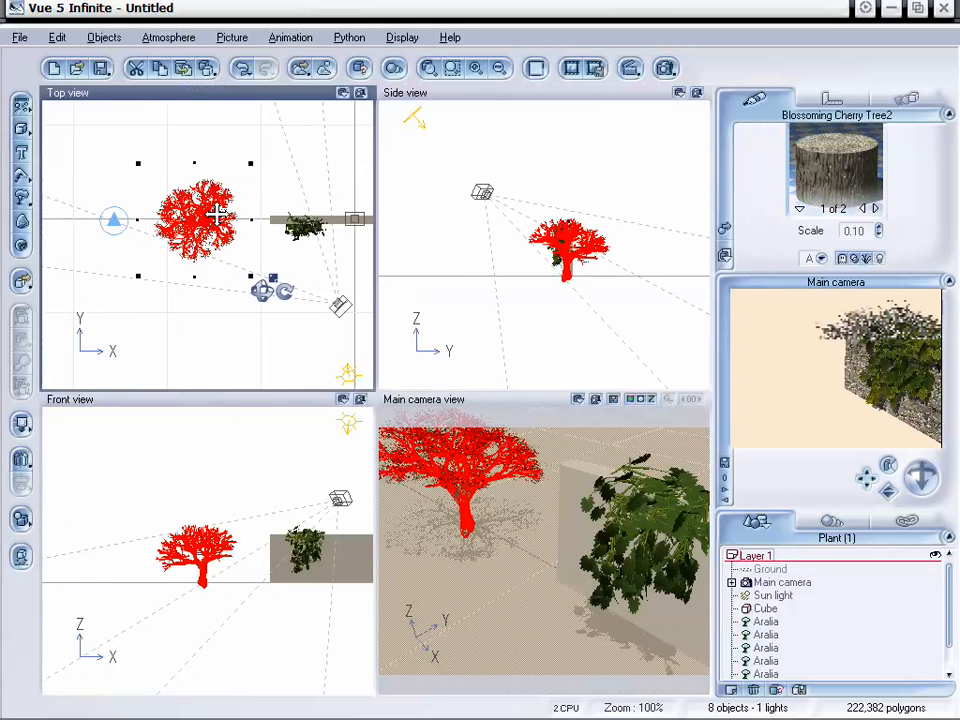
{"action": "mouse_move", "coordinate": [865, 477]}
{"action": "left_mouse_down"}
{"action": "mouse_move", "coordinate": [888, 486]}
{"action": "mouse_move", "coordinate": [868, 480]}
{"action": "left_mouse_up"}
- Open the cherry tree for editing and try branch droop values of +59, +41 and +15, checking its shape
{"action": "double_click", "coordinate": [568, 452]}
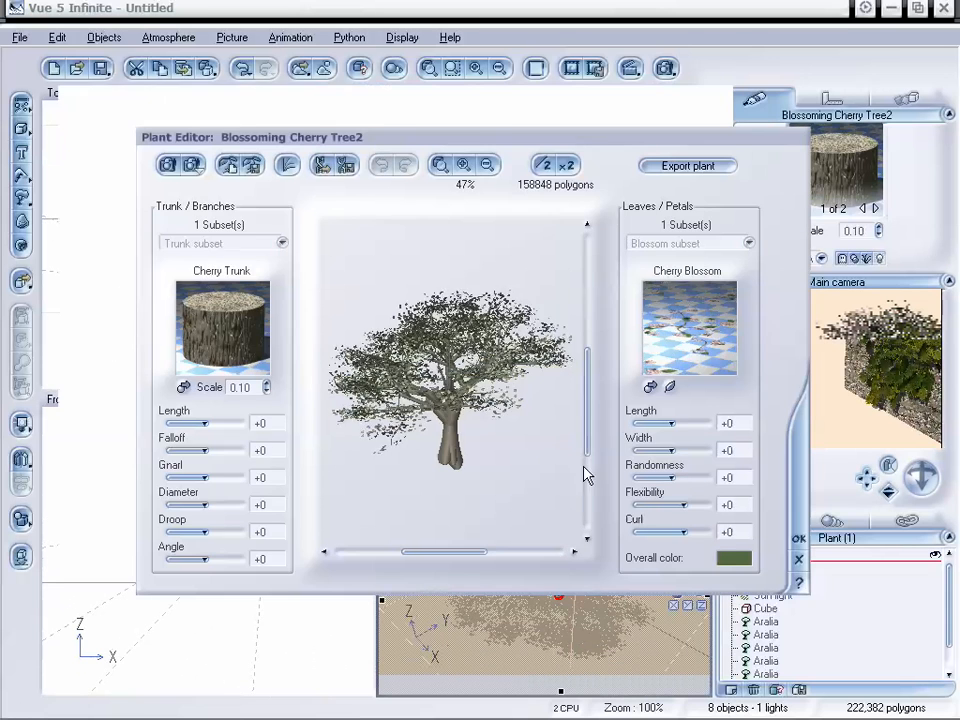
{"action": "left_click_drag", "start_coordinate": [199, 508], "coordinate": [221, 508]}
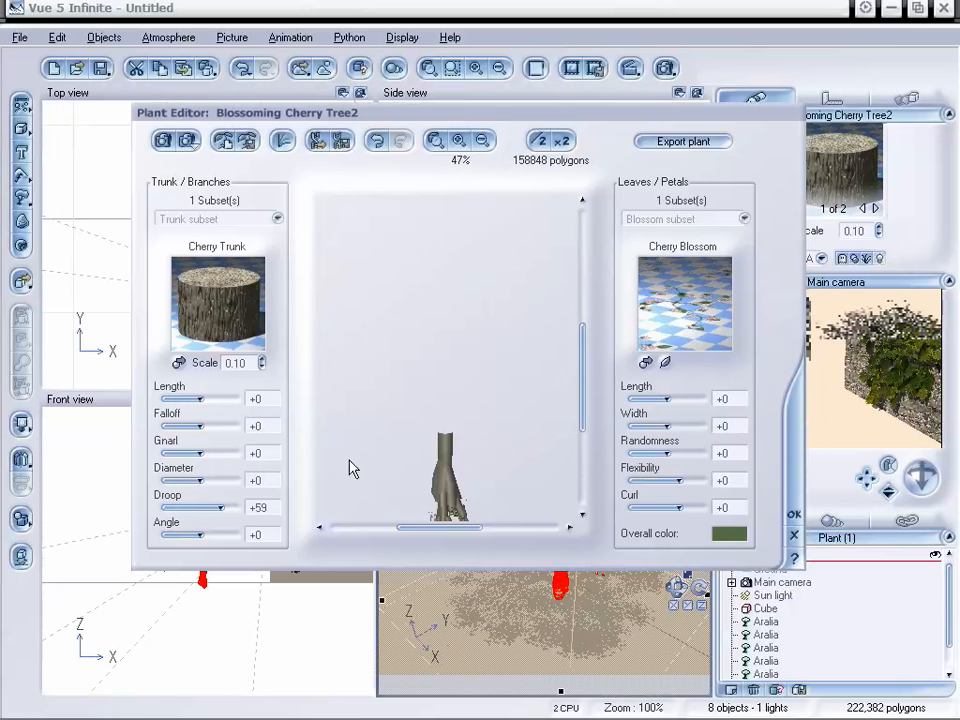
{"action": "left_click_drag", "start_coordinate": [429, 432], "coordinate": [447, 333]}
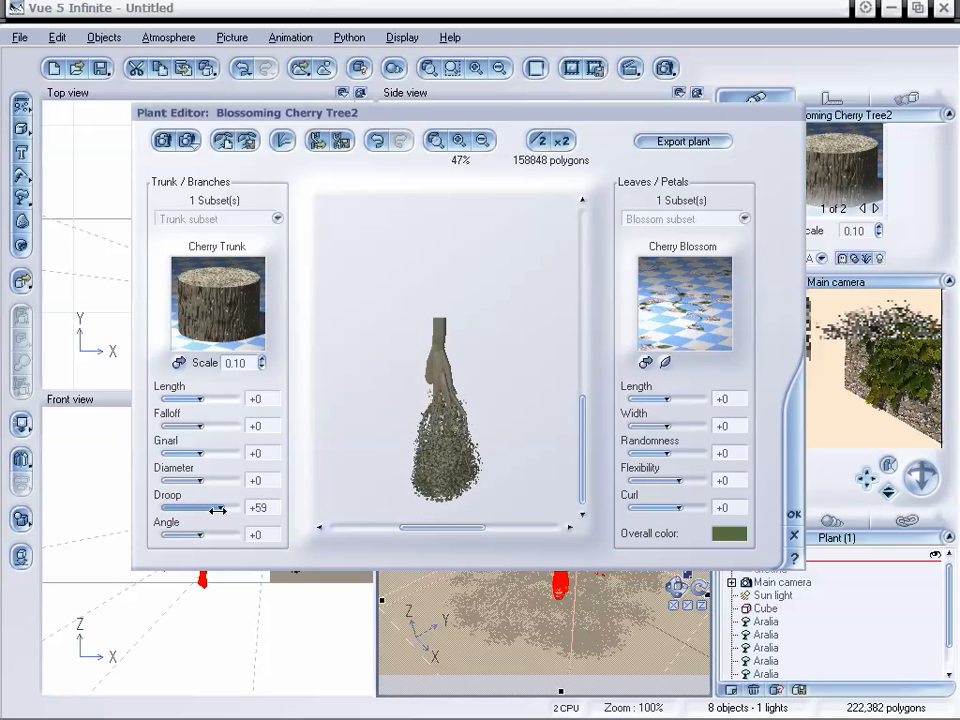
{"action": "left_click_drag", "start_coordinate": [214, 507], "coordinate": [216, 509]}
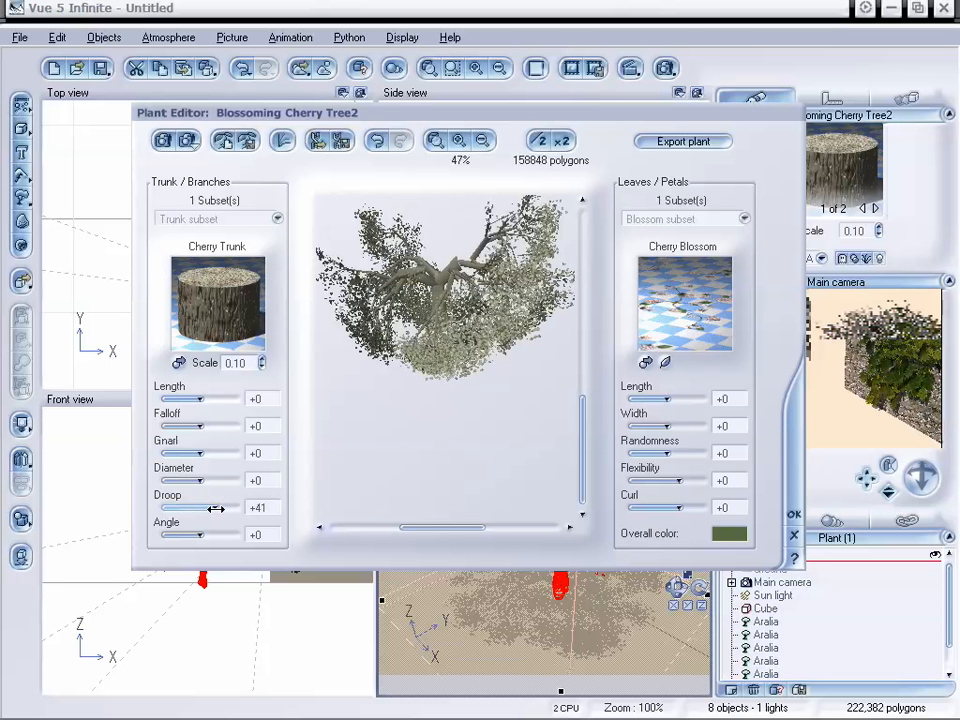
{"action": "mouse_move", "coordinate": [450, 343]}
{"action": "right_mouse_down"}
{"action": "mouse_move", "coordinate": [470, 346]}
{"action": "mouse_move", "coordinate": [457, 292]}
{"action": "mouse_move", "coordinate": [438, 362]}
{"action": "right_mouse_up"}
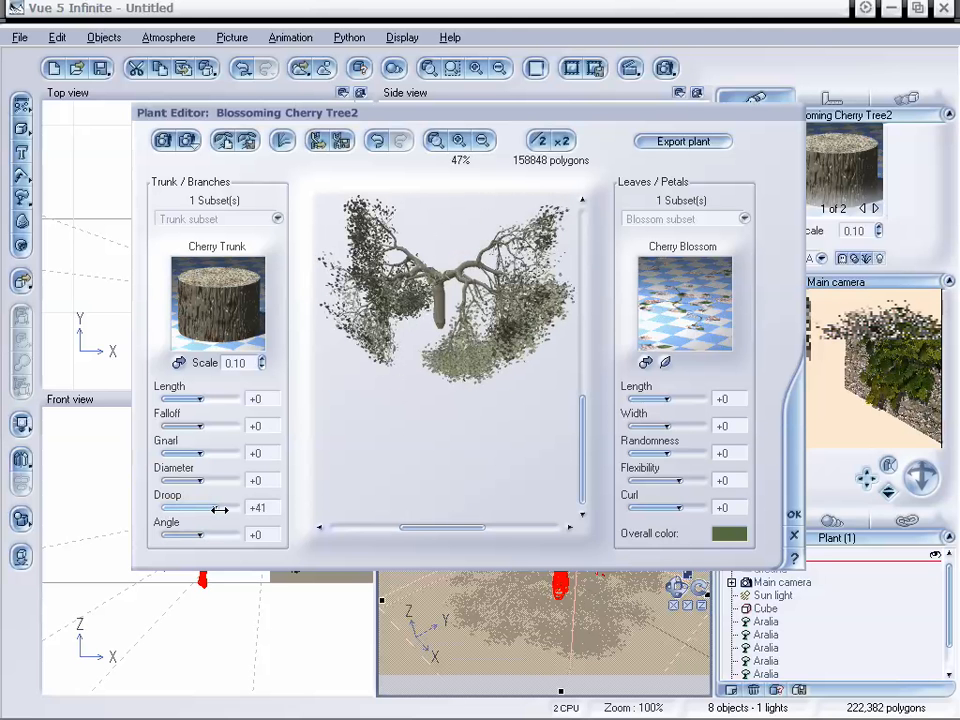
{"action": "left_click_drag", "start_coordinate": [216, 508], "coordinate": [207, 509]}
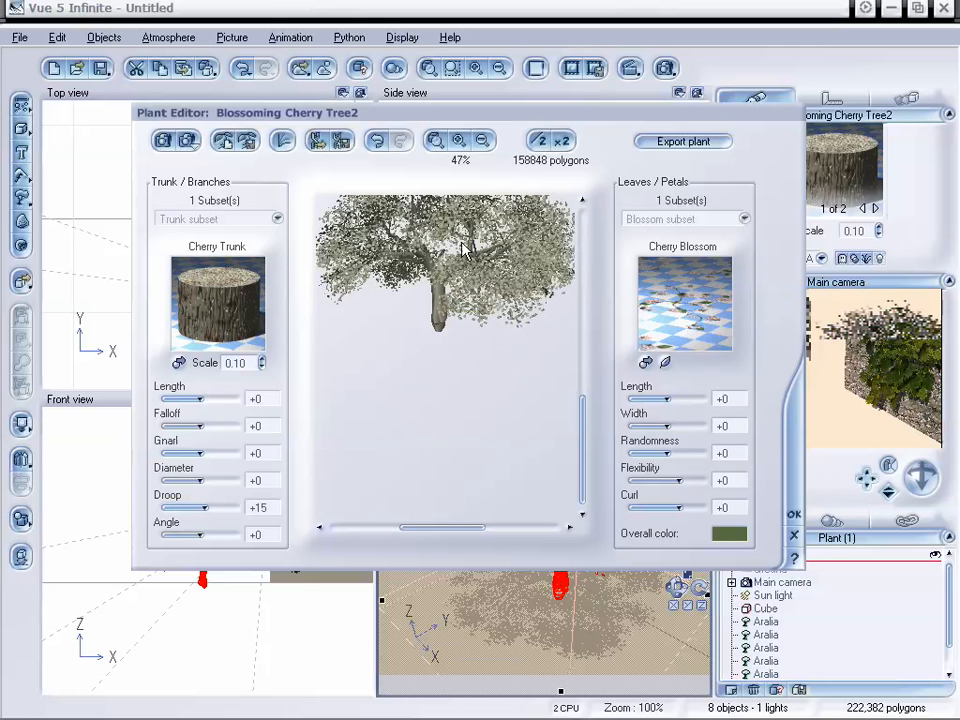
- Try the extreme branch droop values +100 and -100 on the cherry tree, inspect the shapes and discard the plant edits
{"action": "left_click_drag", "start_coordinate": [205, 508], "coordinate": [285, 490]}
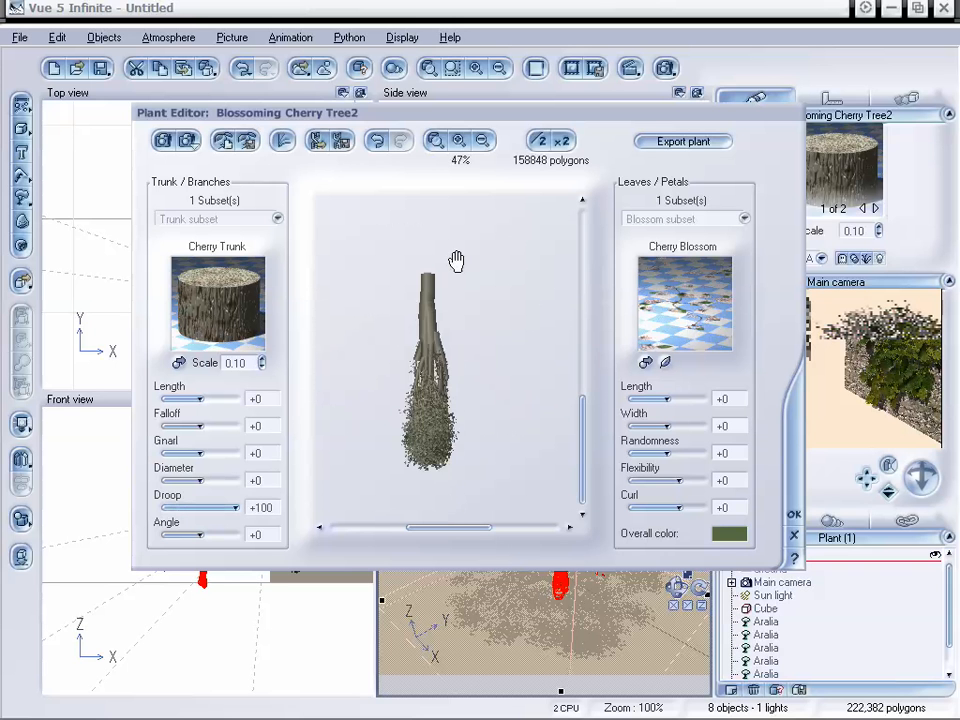
{"action": "left_click_drag", "start_coordinate": [481, 346], "coordinate": [430, 372]}
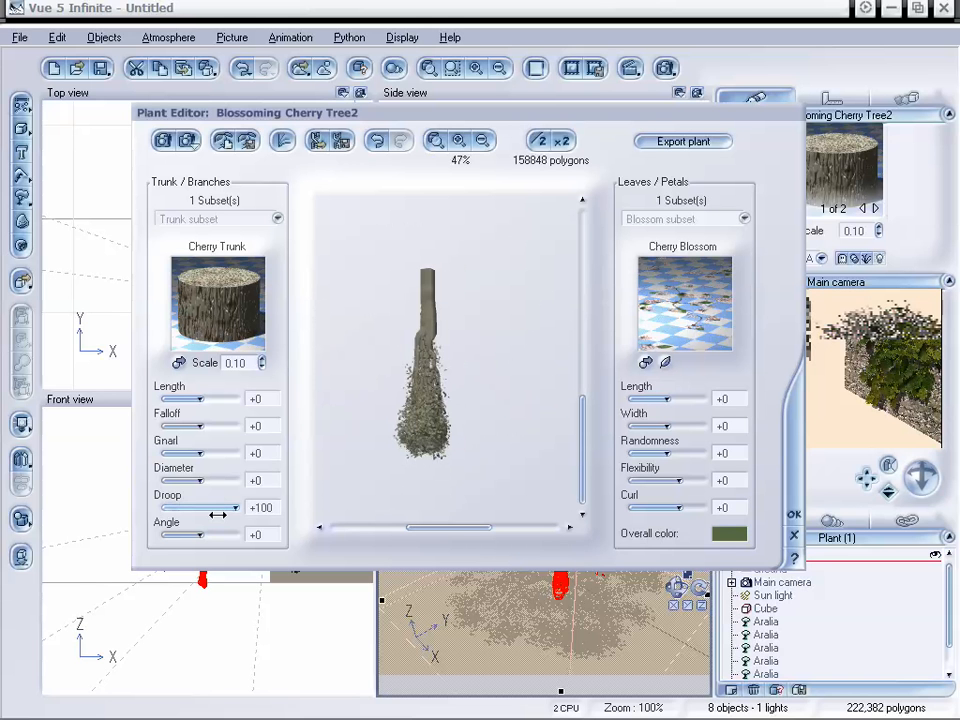
{"action": "left_click_drag", "start_coordinate": [235, 508], "coordinate": [146, 508]}
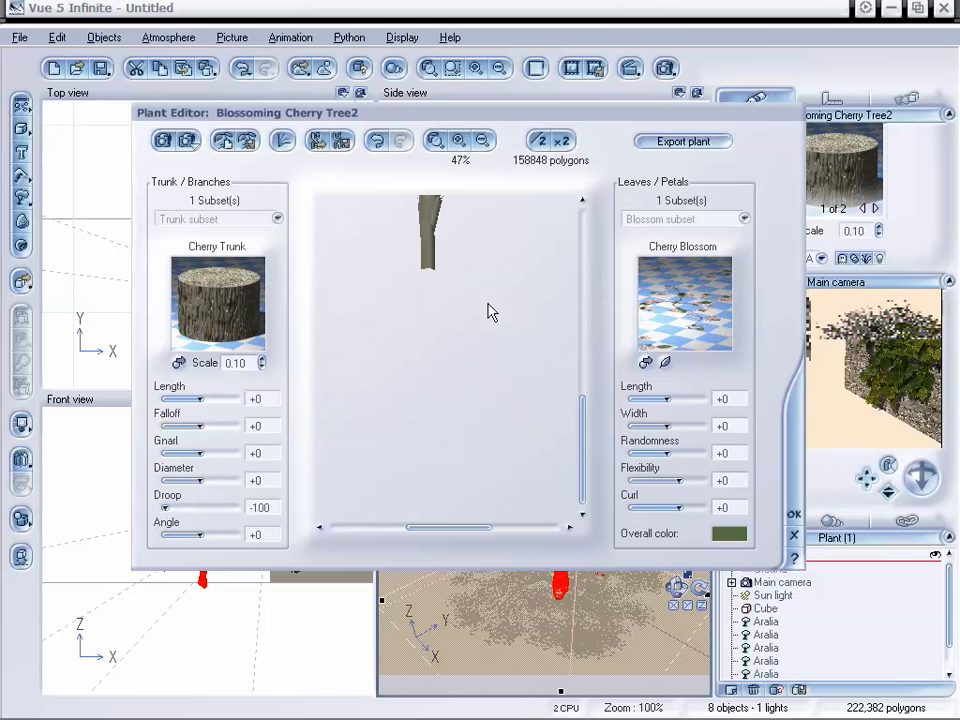
{"action": "left_click_drag", "start_coordinate": [459, 412], "coordinate": [474, 317]}
{"action": "left_click_drag", "start_coordinate": [425, 345], "coordinate": [449, 358]}
{"action": "left_click_drag", "start_coordinate": [436, 265], "coordinate": [450, 344]}
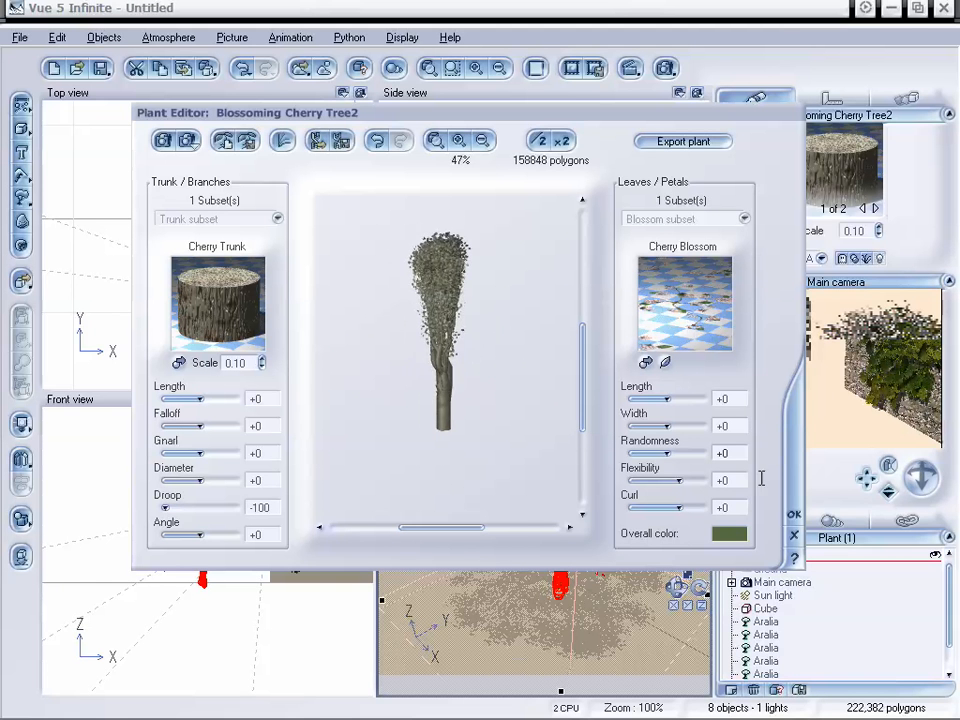
{"action": "left_click", "coordinate": [796, 537]}
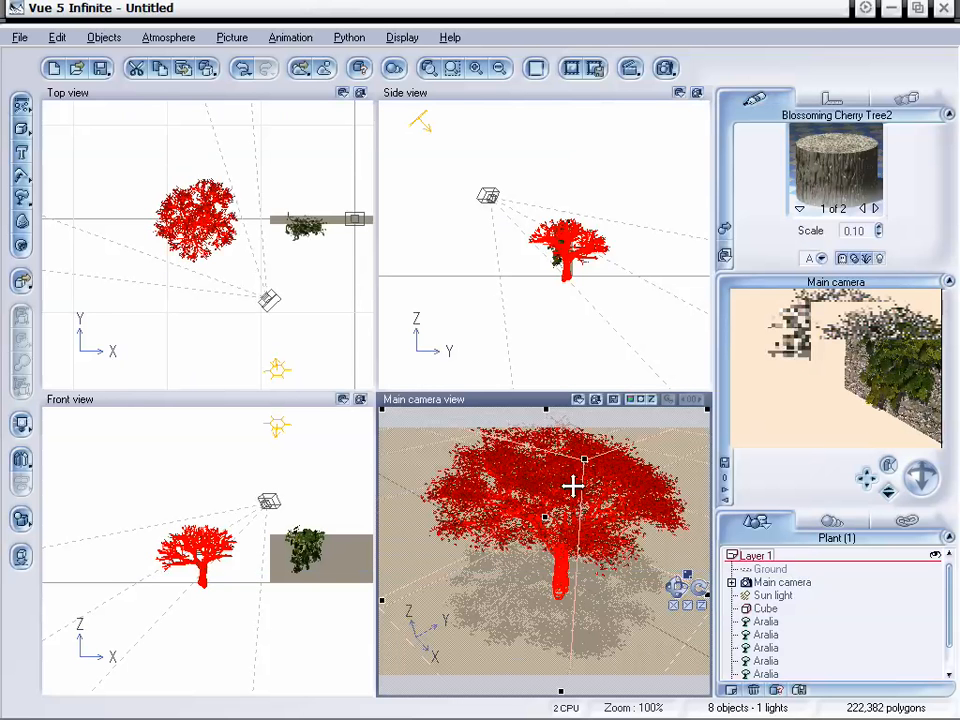
- Delete the cherry tree and reframe the main camera on the plant-covered end of the wall
{"action": "key", "text": "Delete"}
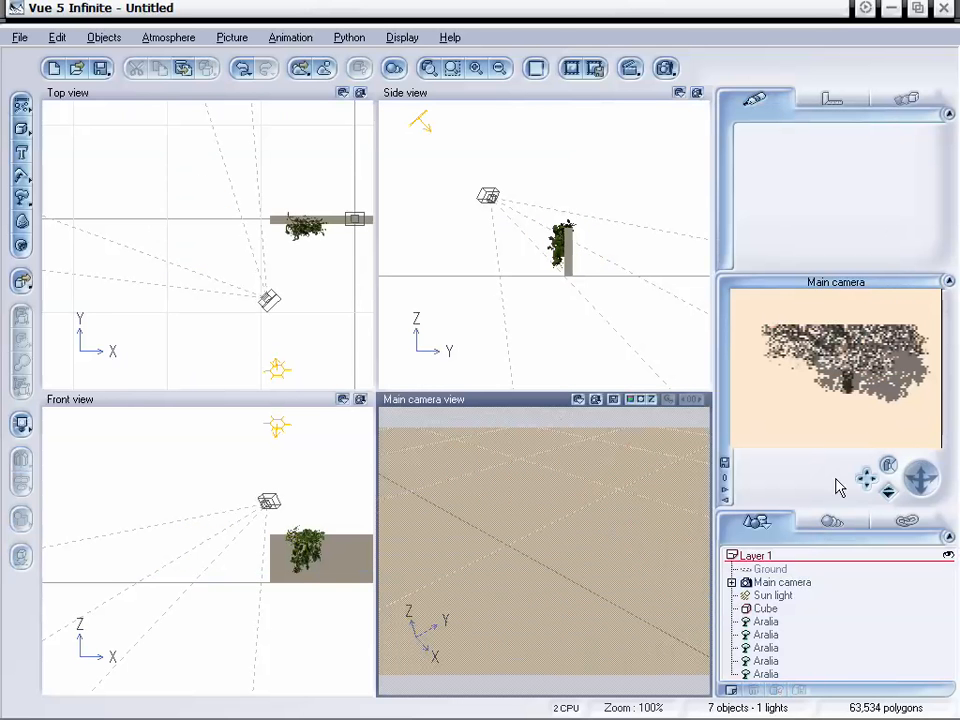
{"action": "left_click_drag", "start_coordinate": [888, 491], "coordinate": [890, 432]}
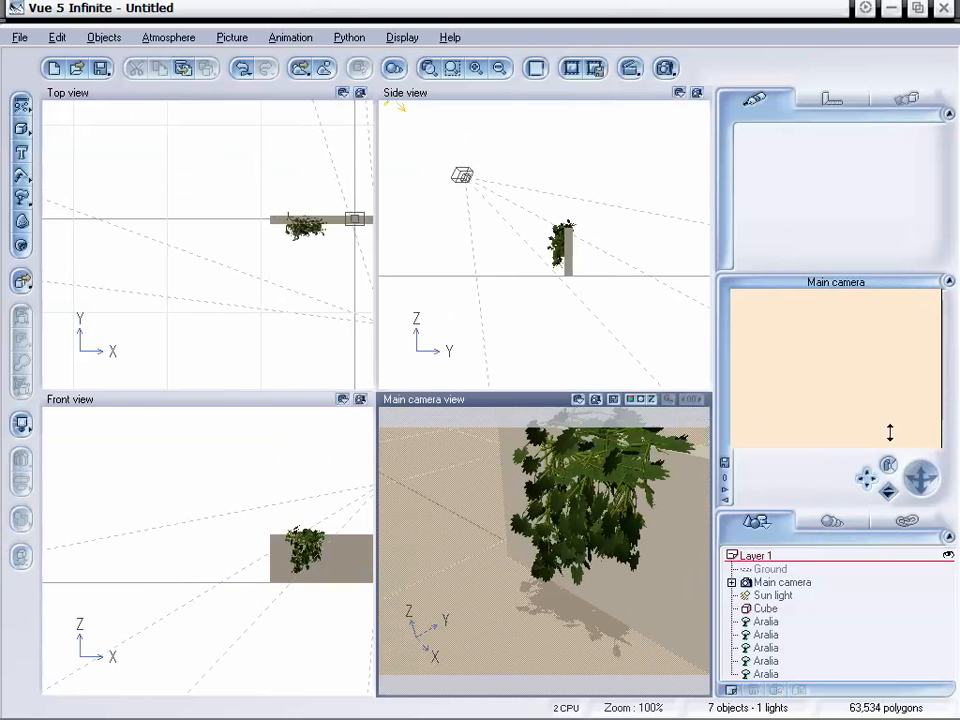
{"action": "left_click_drag", "start_coordinate": [867, 480], "coordinate": [889, 497]}
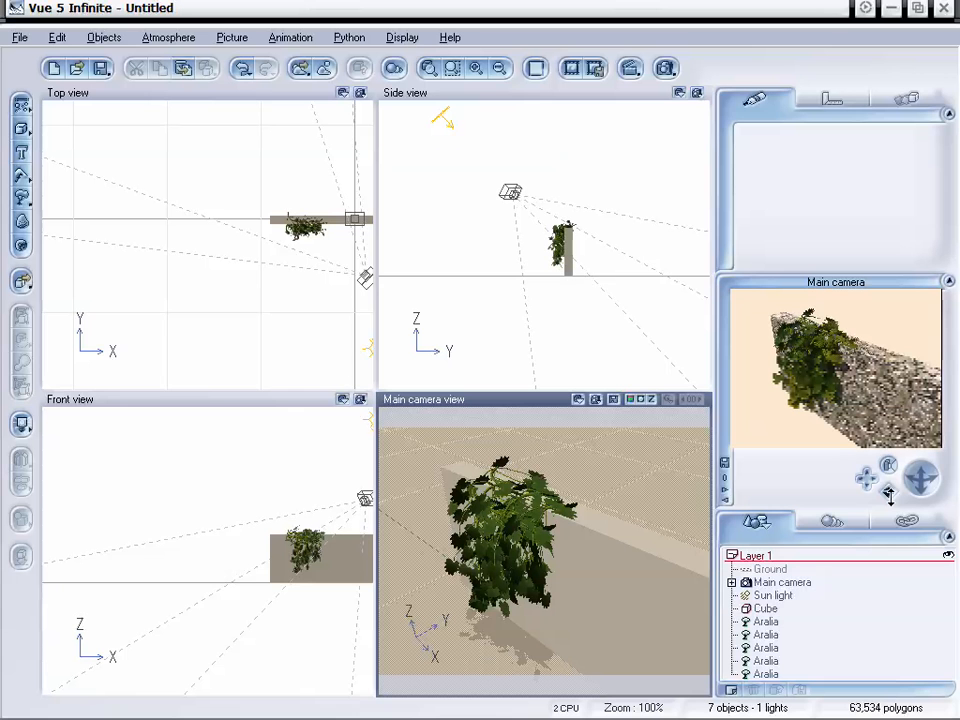